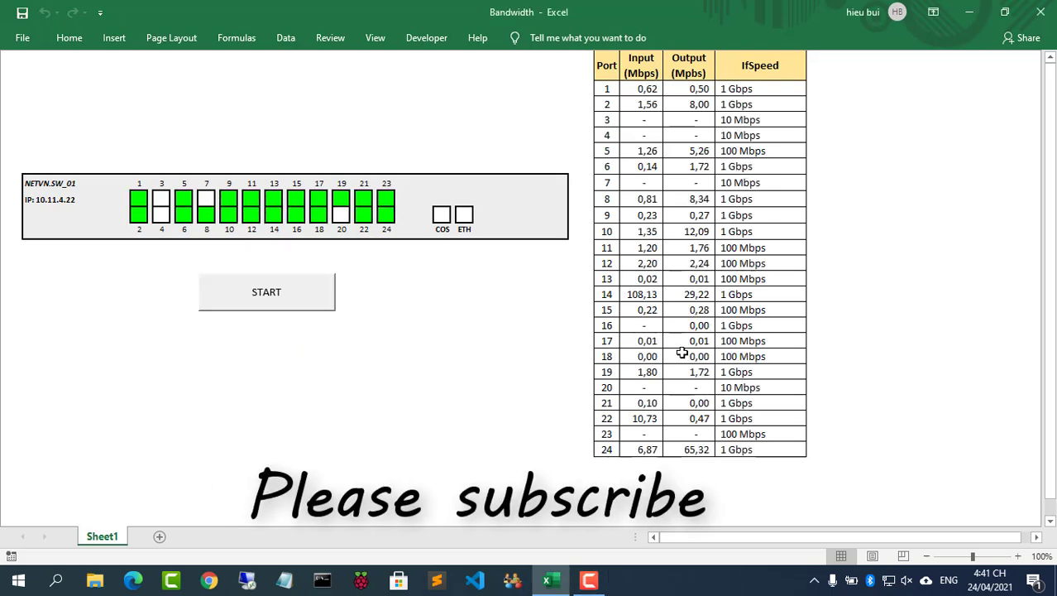
# - Run the START macro to clear the 24-port table, then inspect the first port row
pyautogui.click(296, 302)
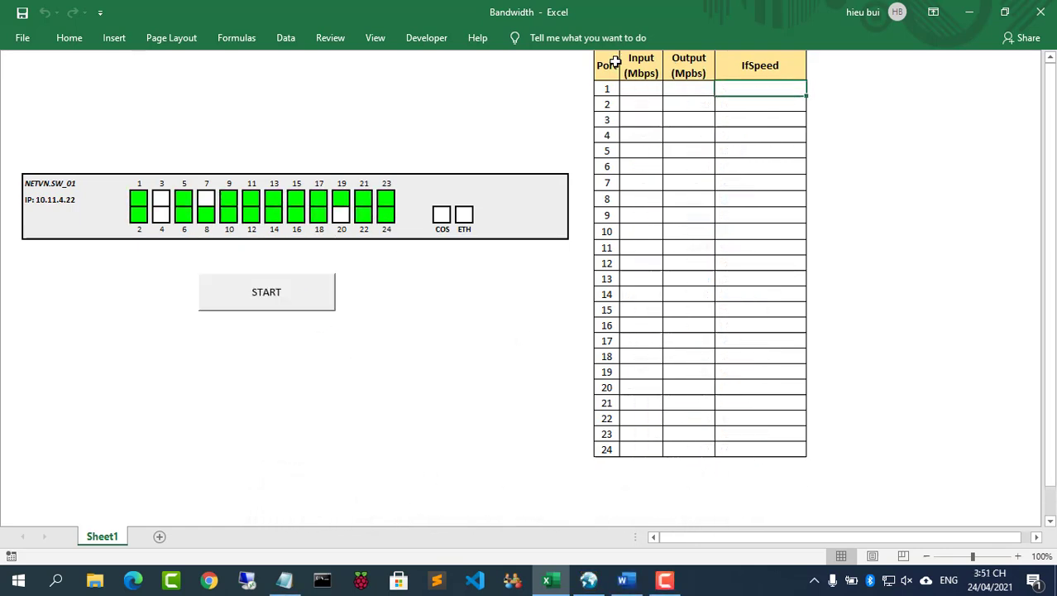
pyautogui.moveTo(615, 63); pyautogui.dragTo(769, 439)
pyautogui.moveTo(628, 86); pyautogui.dragTo(774, 85)
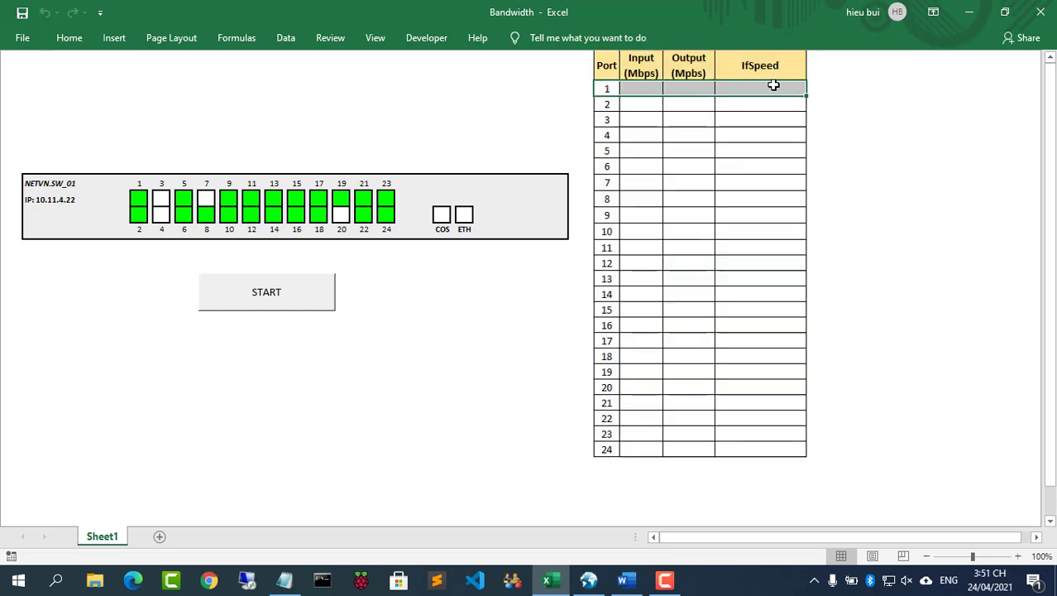
pyautogui.click(774, 86)
# - Review the Input Bandwidth formula's ifSpeed and ifInOctets terms in the Word document
pyautogui.click(634, 572)
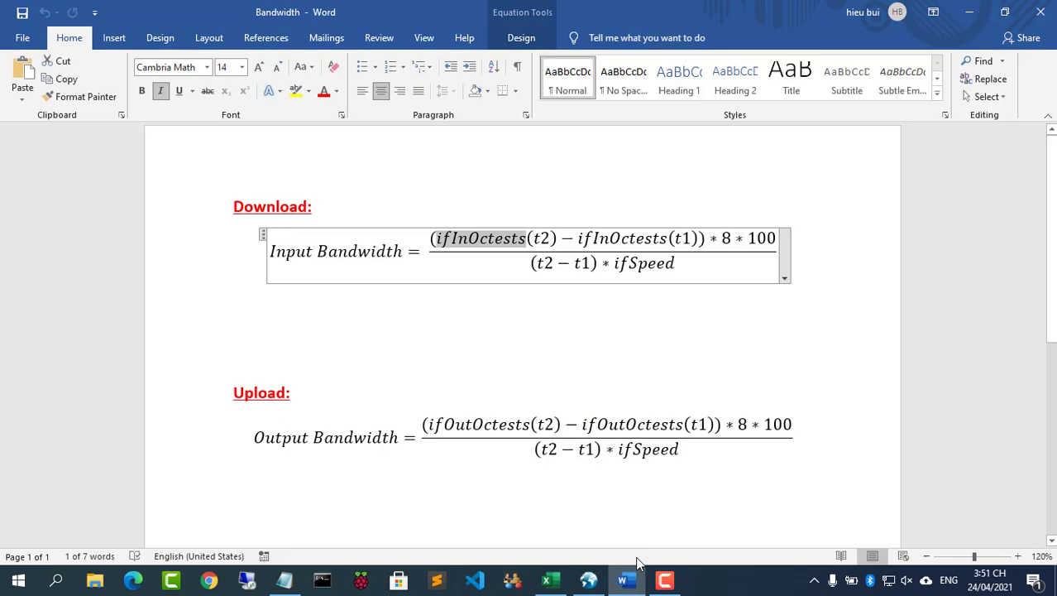
pyautogui.moveTo(322, 207); pyautogui.dragTo(681, 260)
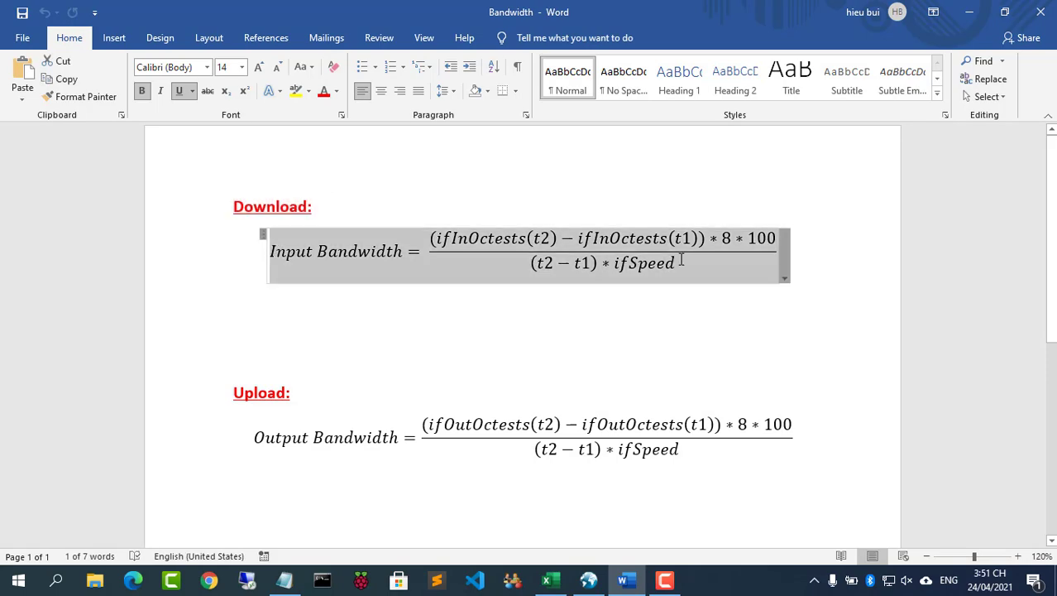
pyautogui.click(681, 260)
pyautogui.doubleClick(618, 263)
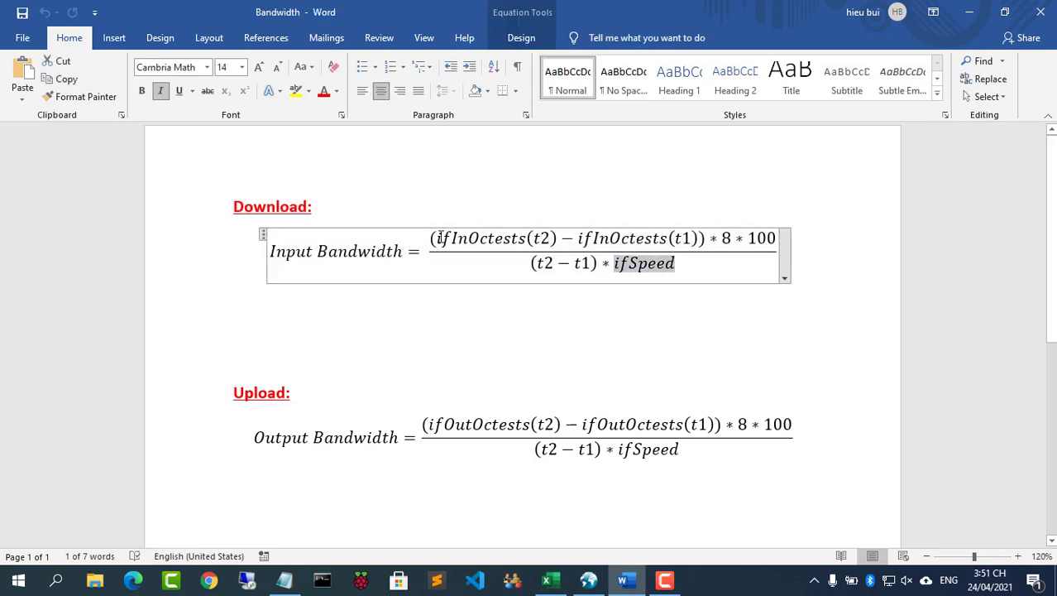
pyautogui.moveTo(439, 237); pyautogui.dragTo(526, 238)
# - In MIB Browser, expand mib-2 > interfaces > ifTable and walk ifSpeed for rows 7–30
pyautogui.hotkey('alt', 'Tab')
pyautogui.click(589, 580)
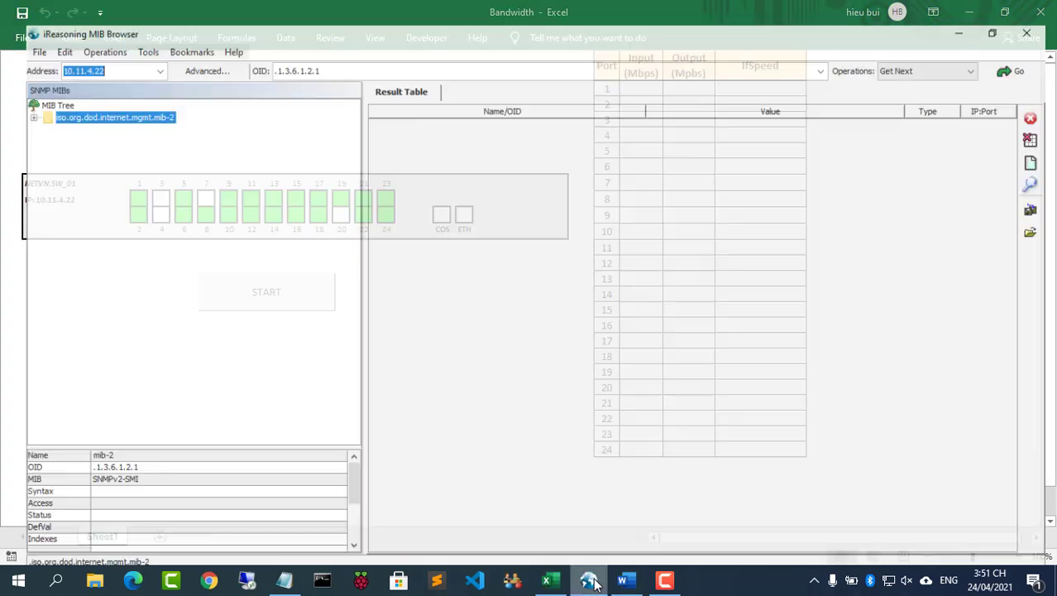
pyautogui.moveTo(103, 47); pyautogui.dragTo(36, 48)
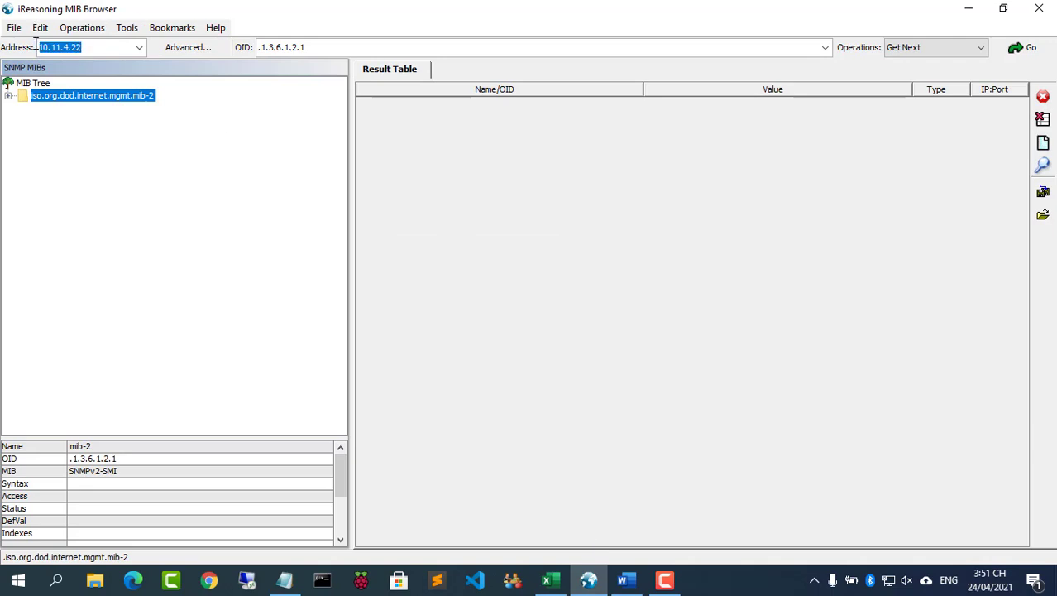
pyautogui.click(7, 96)
pyautogui.click(24, 119)
pyautogui.click(38, 145)
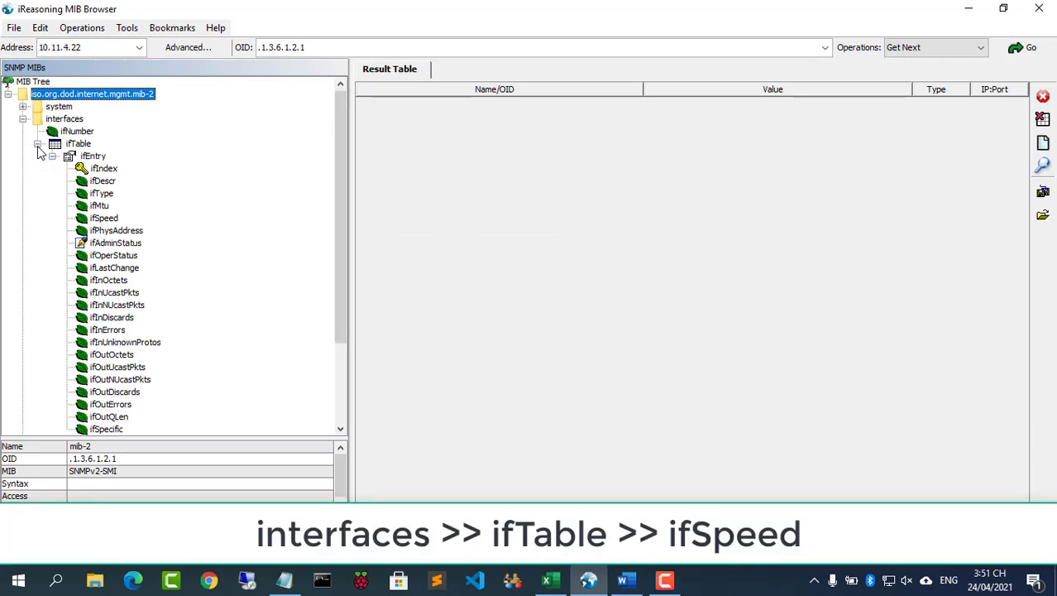
pyautogui.click(98, 219)
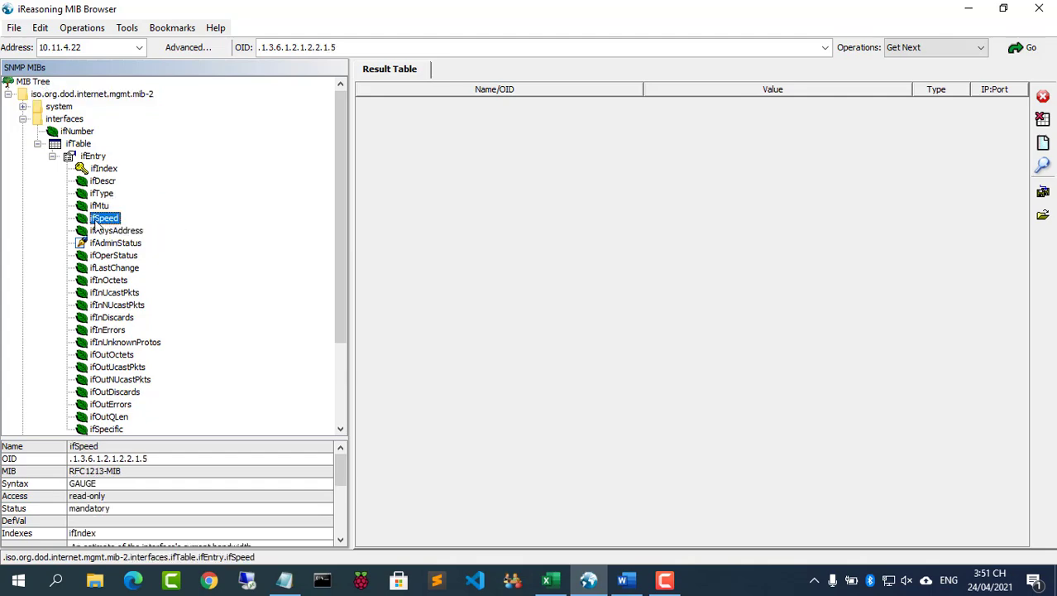
pyautogui.moveTo(436, 176); pyautogui.dragTo(445, 466)
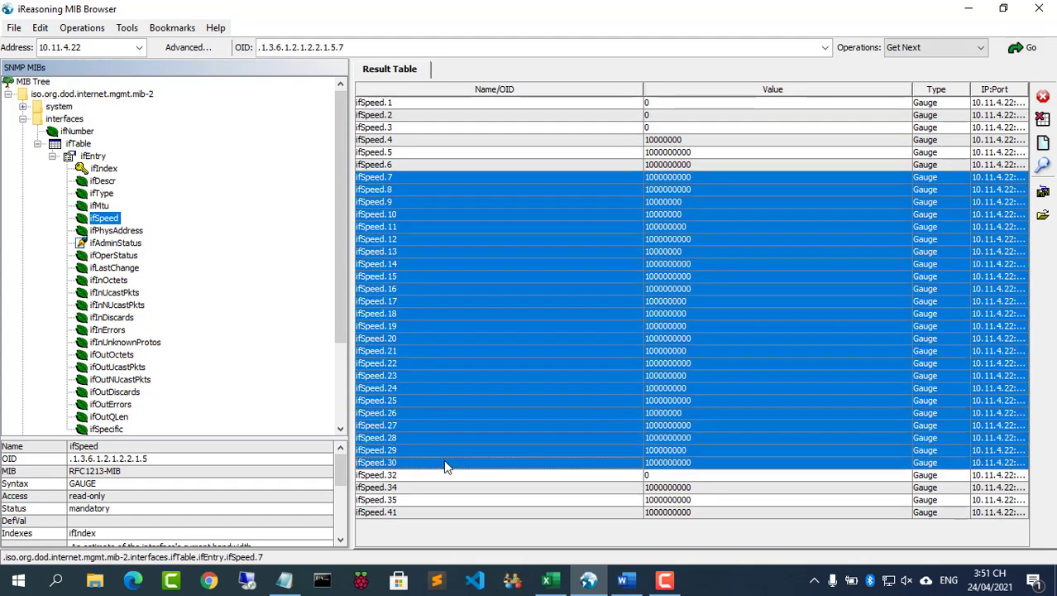
# - Compare ifSpeed against the Word formula and select the ifSpeed.7 result row
pyautogui.click(626, 580)
pyautogui.doubleClick(629, 263)
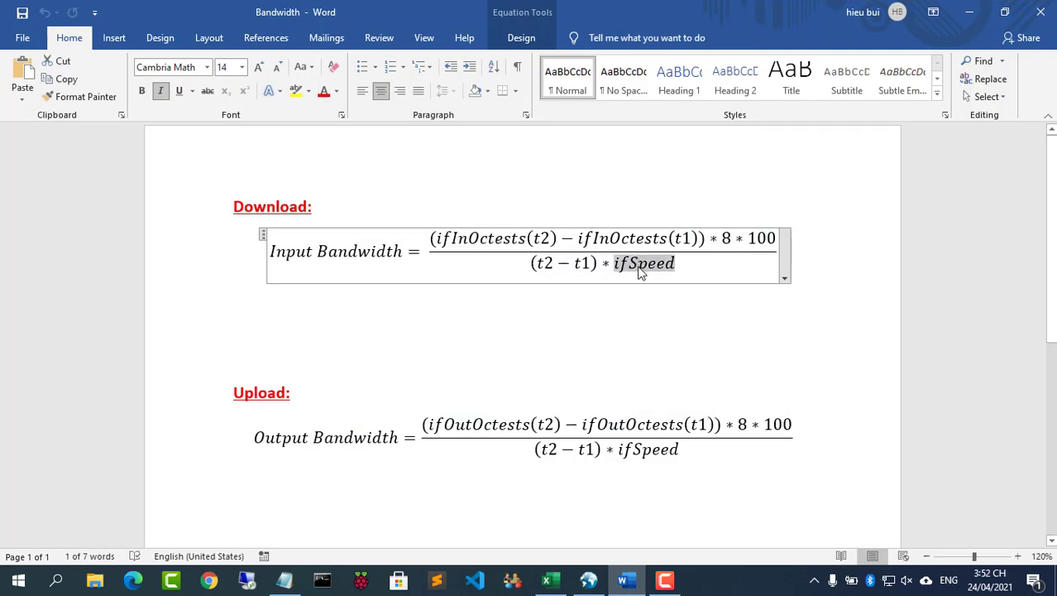
pyautogui.click(970, 16)
pyautogui.click(790, 177)
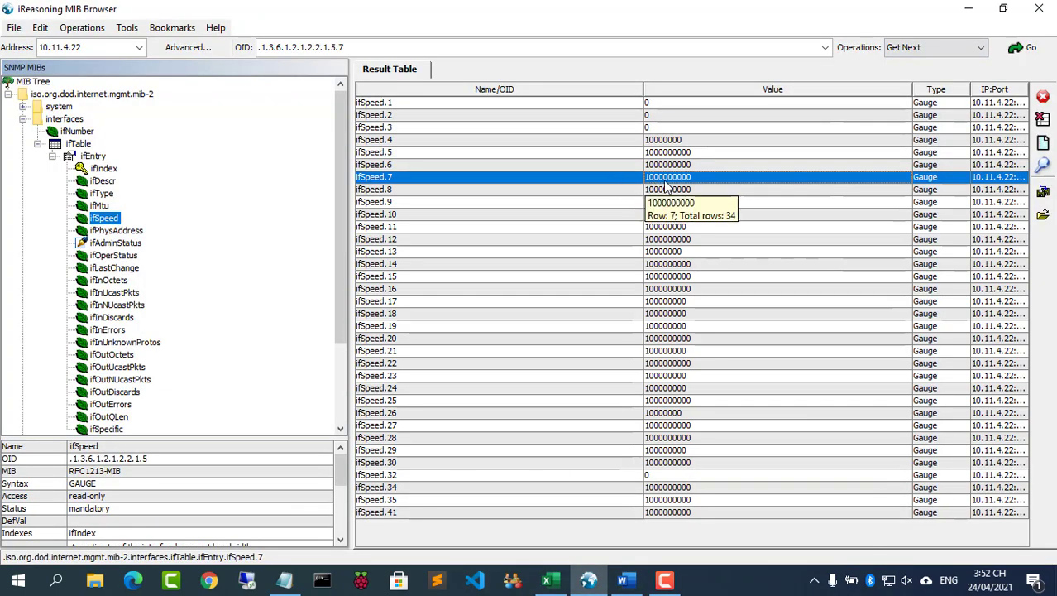
# - Walk ifDescr, select the ifSpeed.7 OID text, and minimize the MIB Browser
pyautogui.click(103, 180)
pyautogui.click(397, 204)
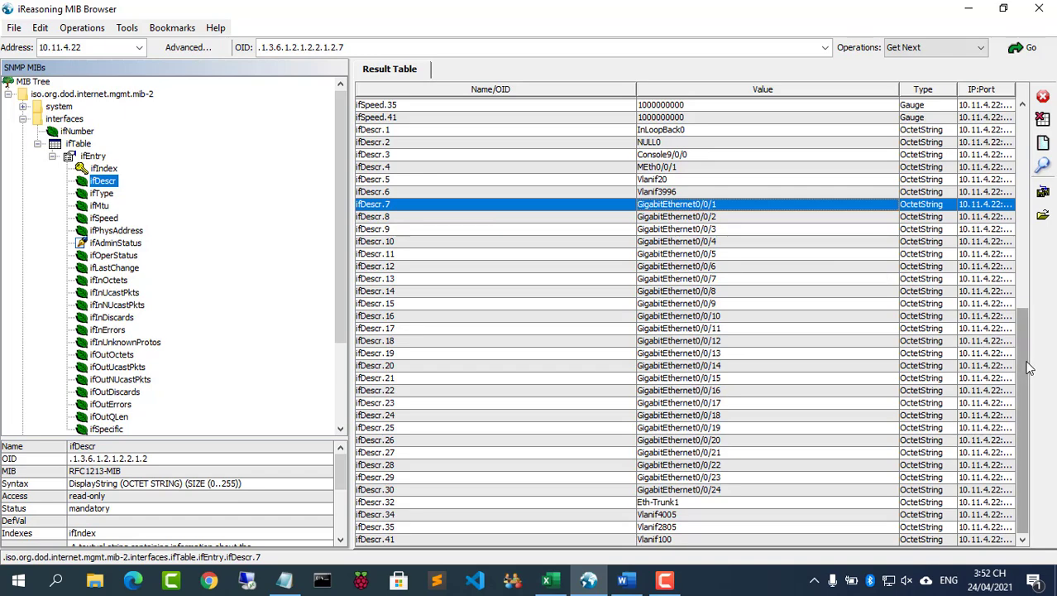
pyautogui.scroll(10, 877, 155)
pyautogui.click(380, 177)
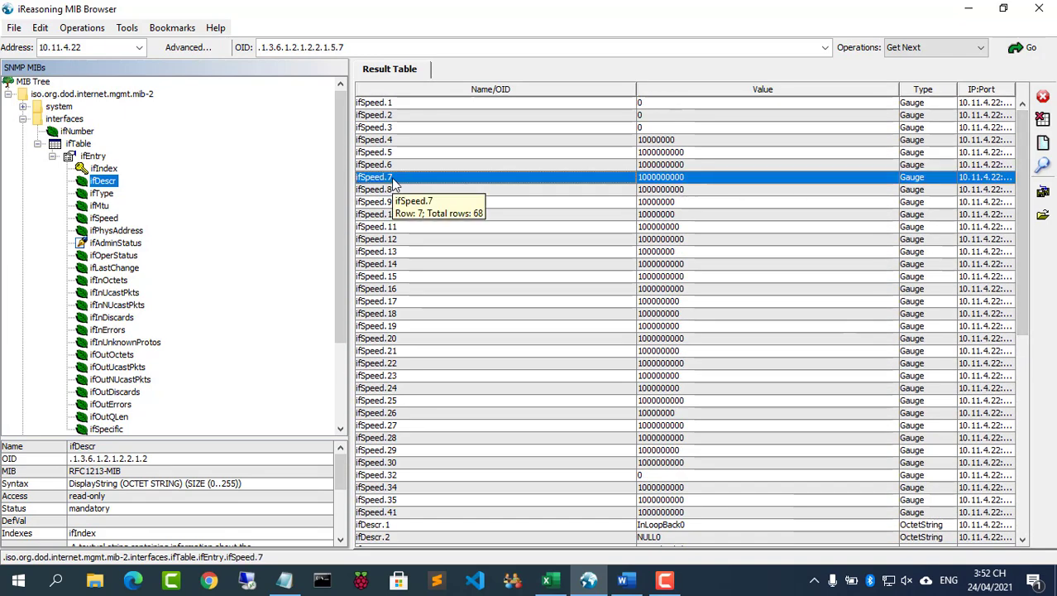
pyautogui.moveTo(259, 47); pyautogui.dragTo(366, 43)
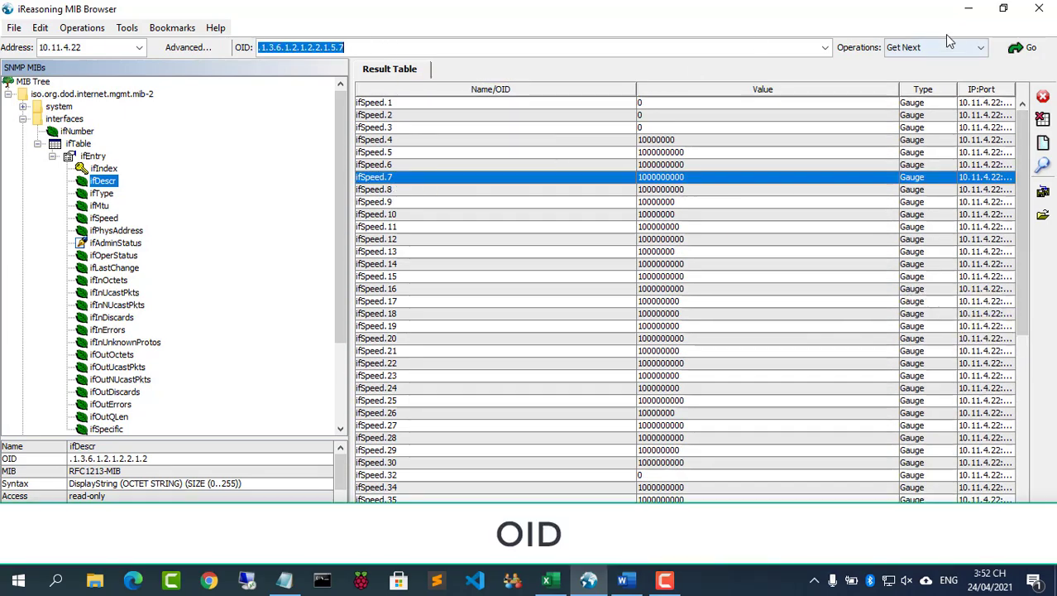
pyautogui.click(966, 10)
# - Turn on Excel row/column headings and gridlines, then open Module1 in the VBA editor
pyautogui.click(375, 37)
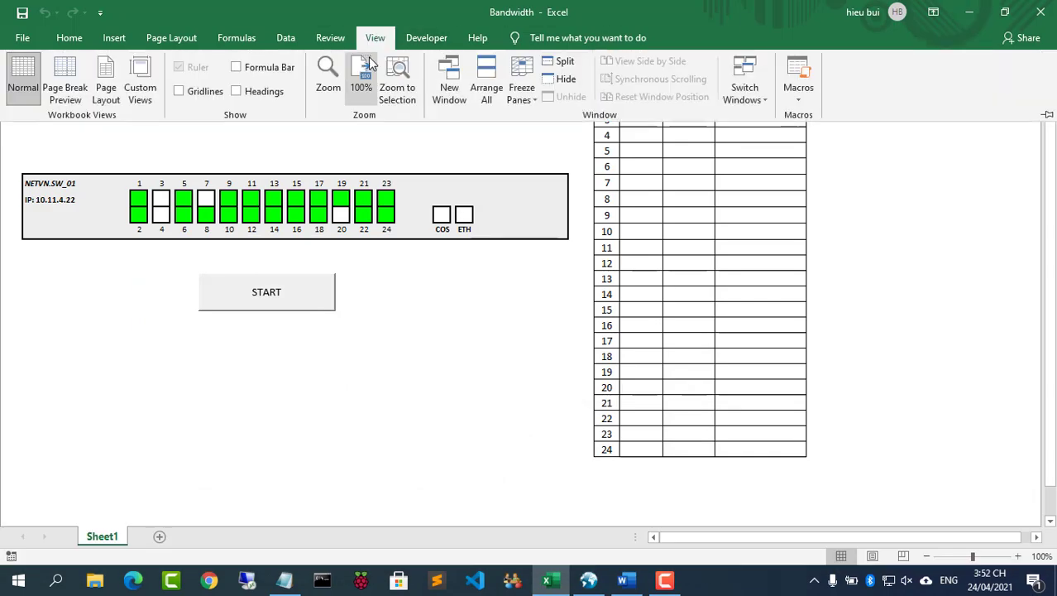
pyautogui.click(237, 91)
pyautogui.click(426, 37)
pyautogui.click(21, 78)
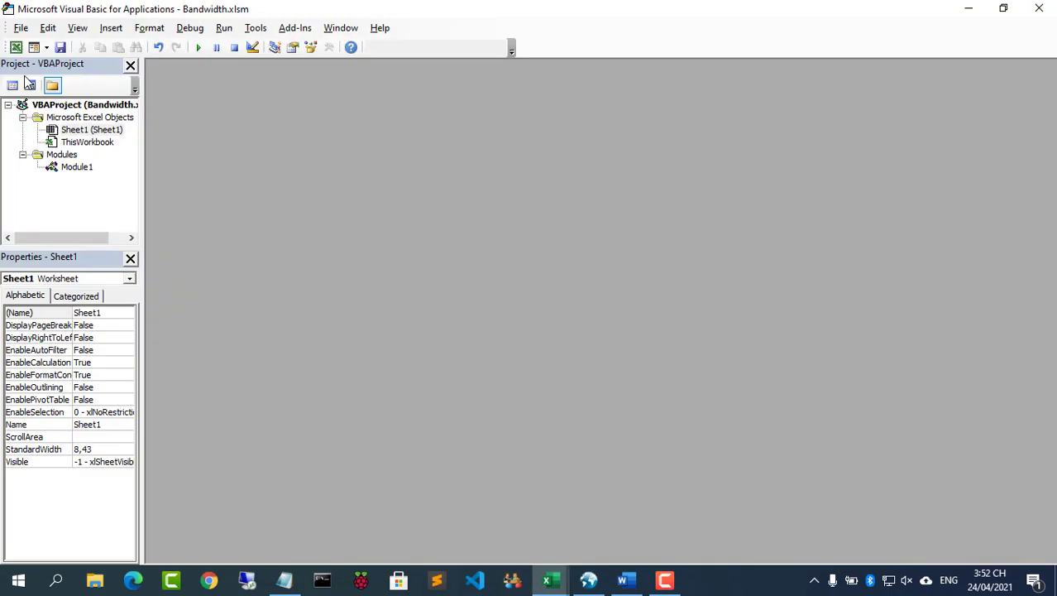
pyautogui.doubleClick(85, 170)
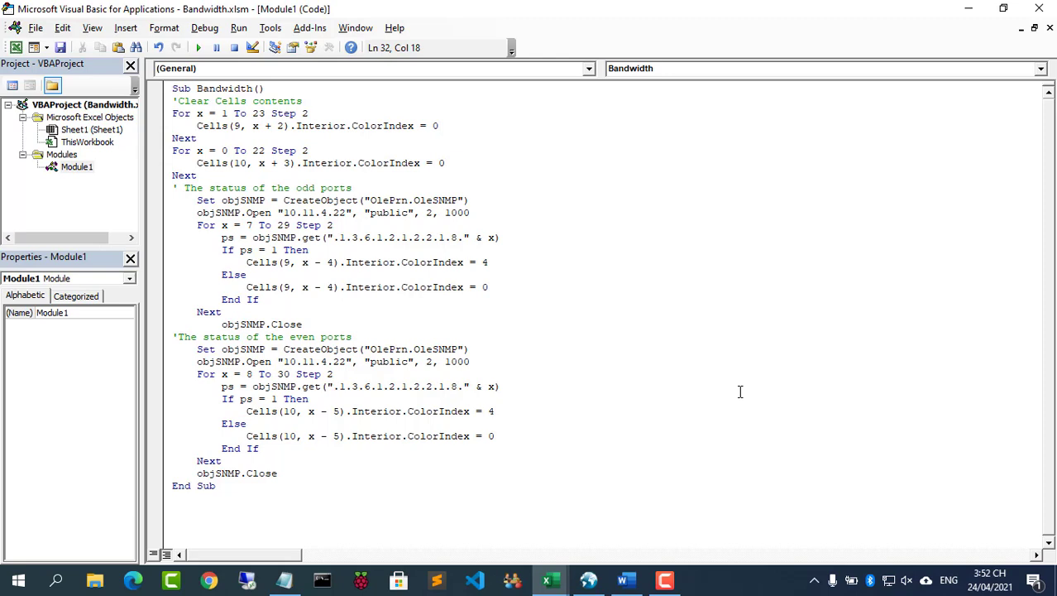
# - Add a 'Bandwidth comment and Set objSNMP = CreateObject("OlePrn.OleSNMP") below the port-status code
pyautogui.press('Return')
pyautogui.write("'Bandwidth")
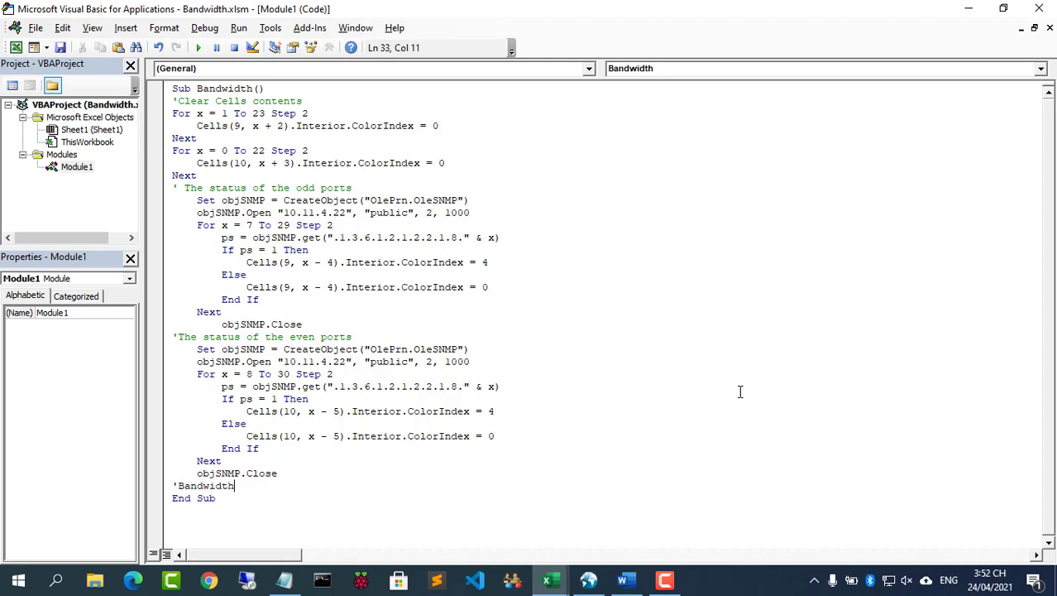
pyautogui.press('Return')
pyautogui.press('Return')
pyautogui.press('Return')
pyautogui.press('Return')
pyautogui.press('Return')
pyautogui.press('Return')
pyautogui.press('Return')
pyautogui.press('Return')
pyautogui.press('Return')
pyautogui.press('Return')
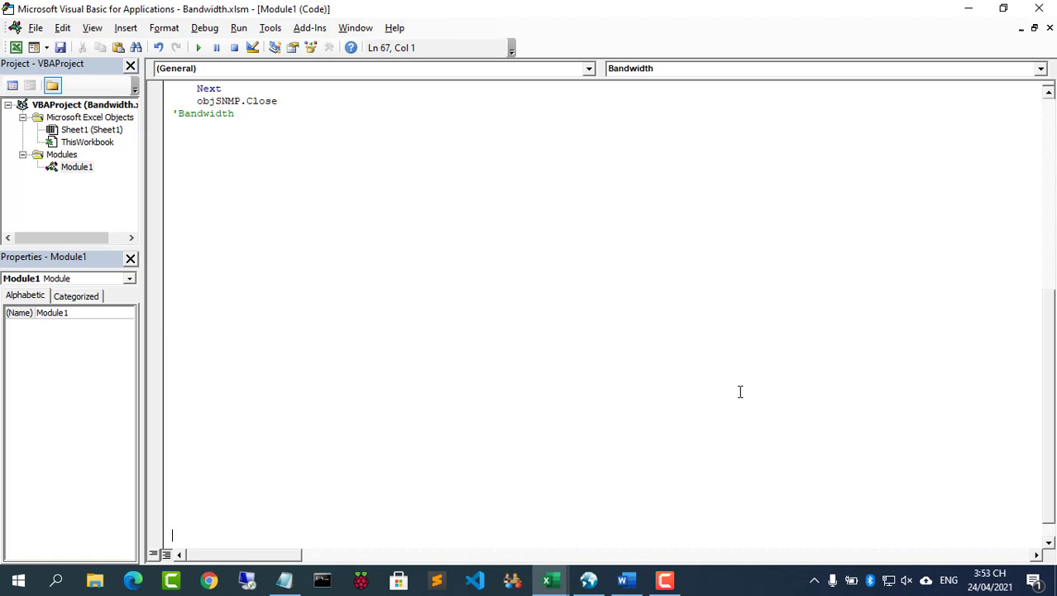
pyautogui.click(215, 130)
pyautogui.write('Set ')
pyautogui.write('objSNMP')
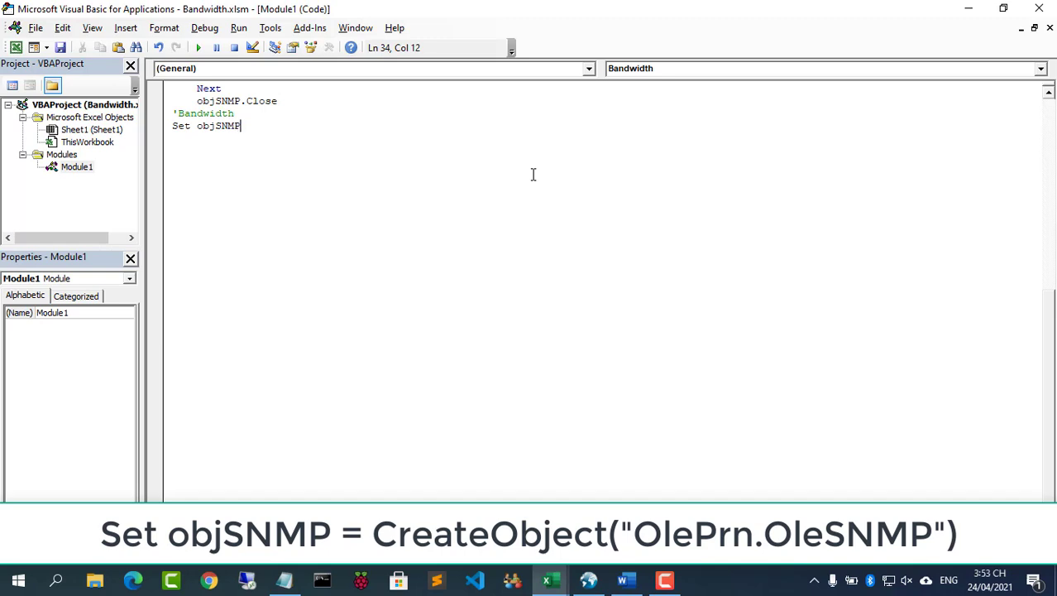
pyautogui.write(' = Create')
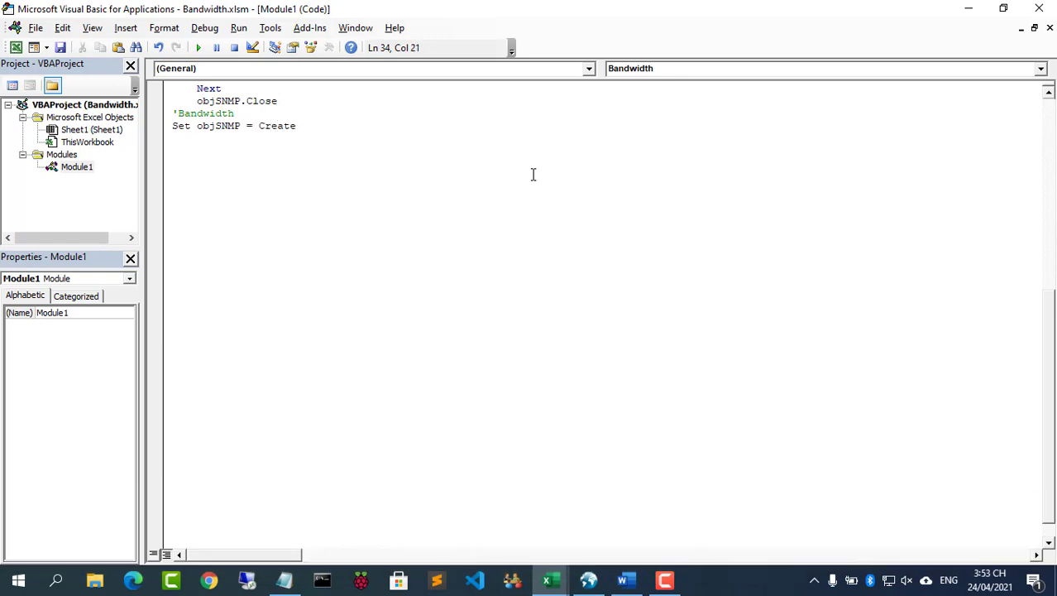
pyautogui.write('Object(""')
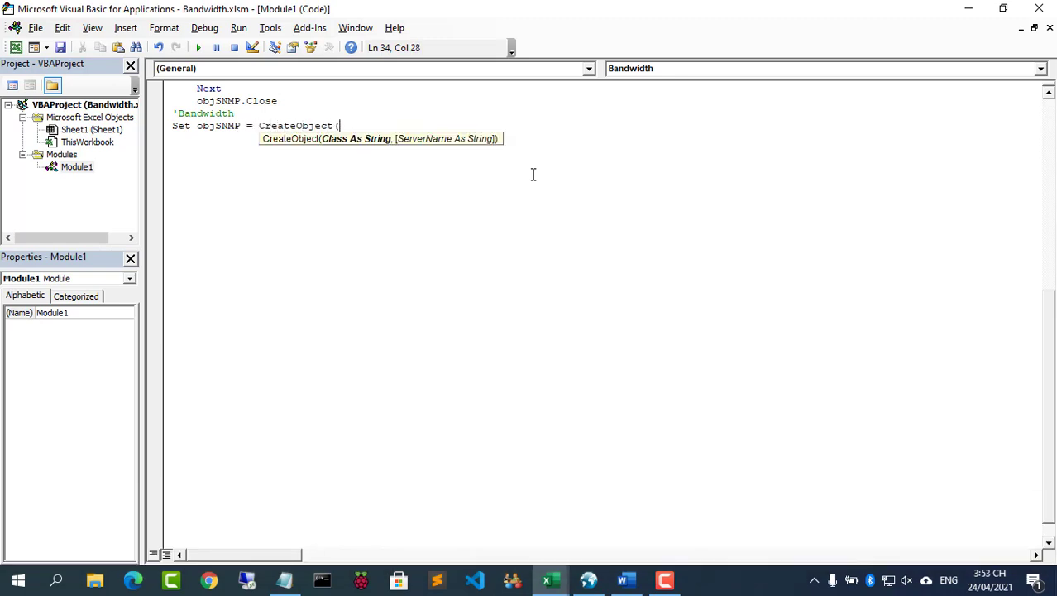
pyautogui.write(')')
pyautogui.press('Left')
pyautogui.write('""O')
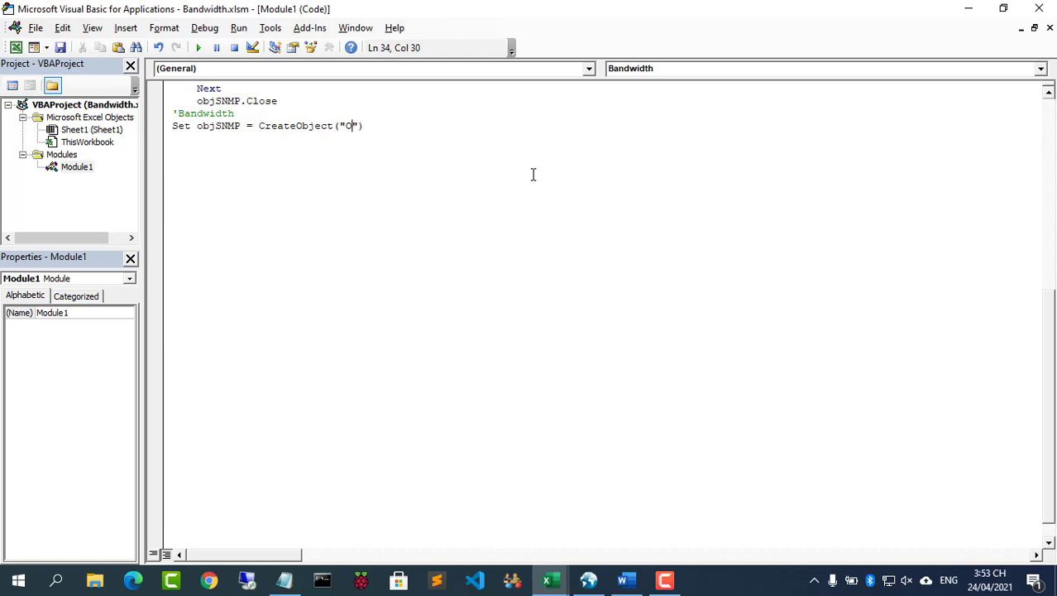
pyautogui.write('lePrn')
pyautogui.write('.Ole')
pyautogui.write('SNMP')
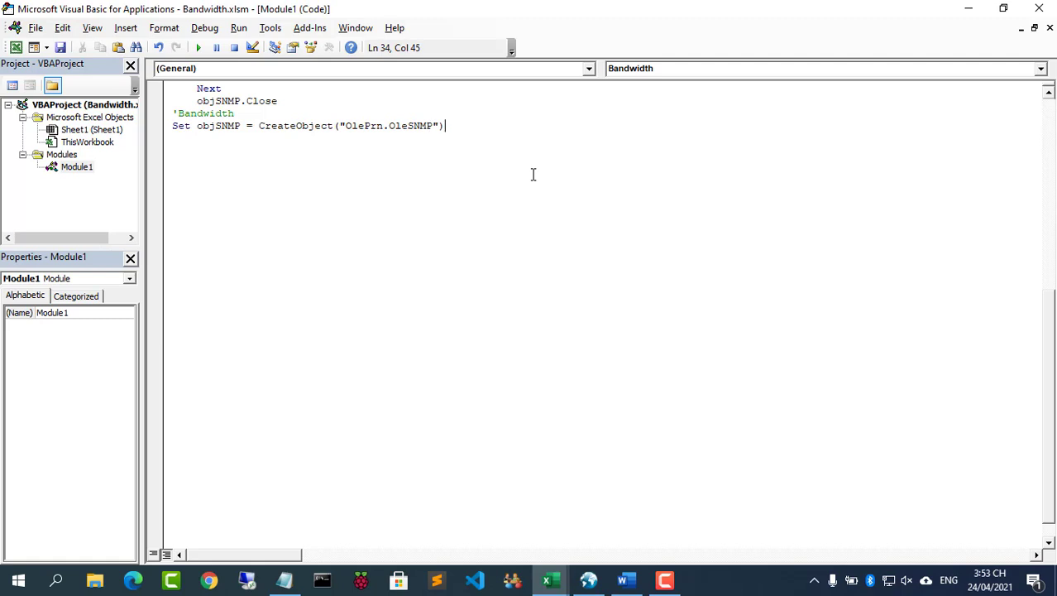
pyautogui.press('Return')
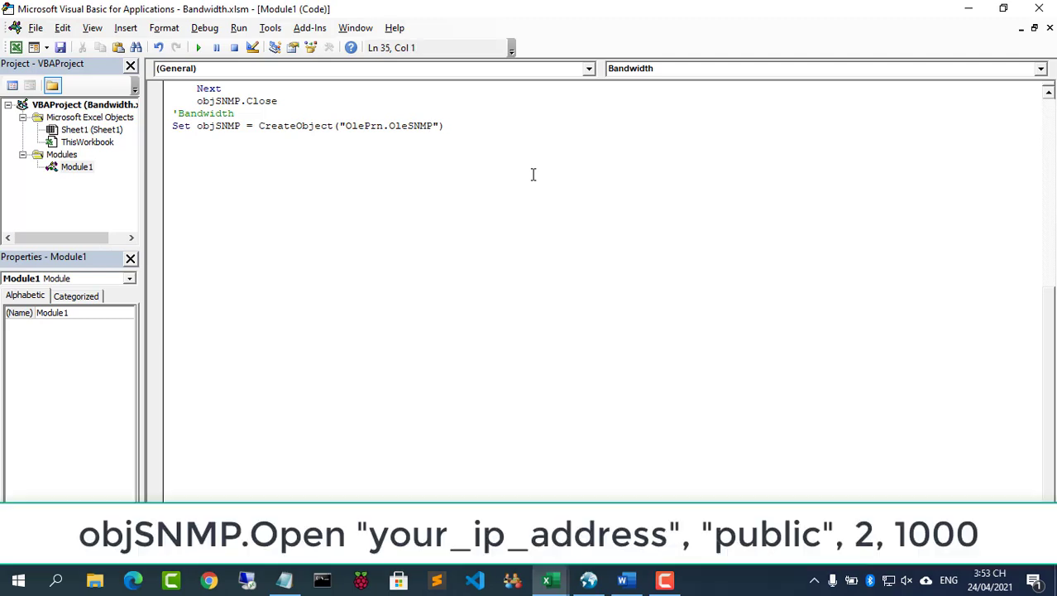
pyautogui.write('objSNMP.Open =')
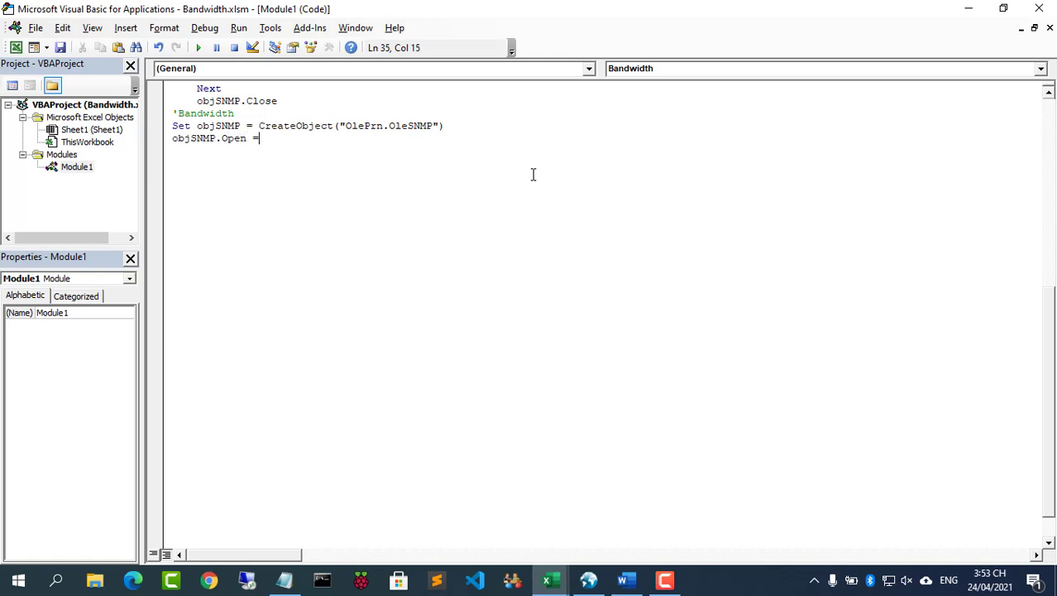
pyautogui.write('10.11.4')
pyautogui.write('.22')
pyautogui.press('Right')
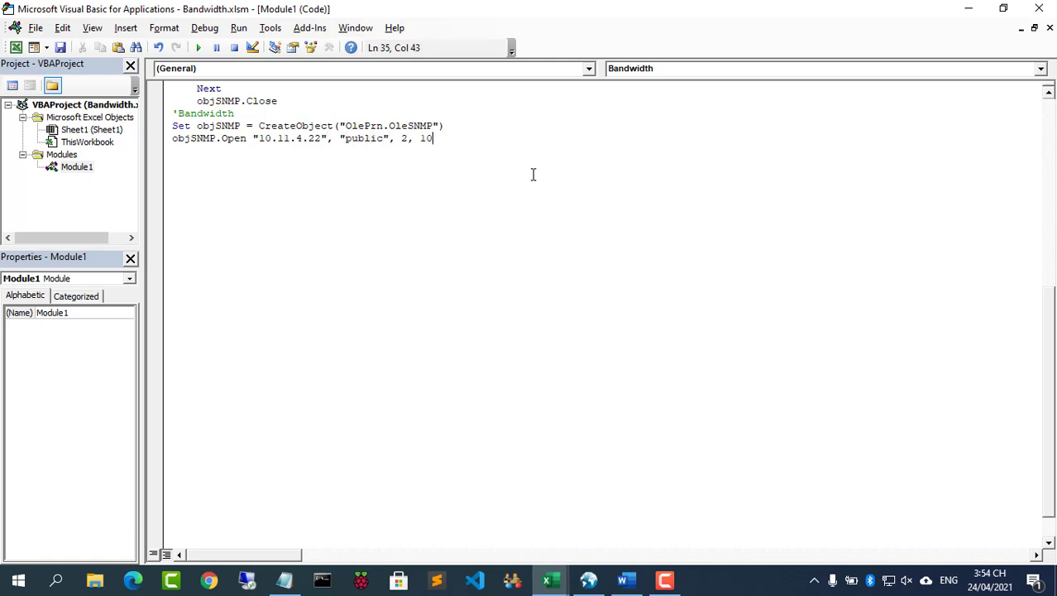
pyautogui.press('Return')
pyautogui.press('Return')
pyautogui.press('Return')
pyautogui.press('Return')
pyautogui.press('Return')
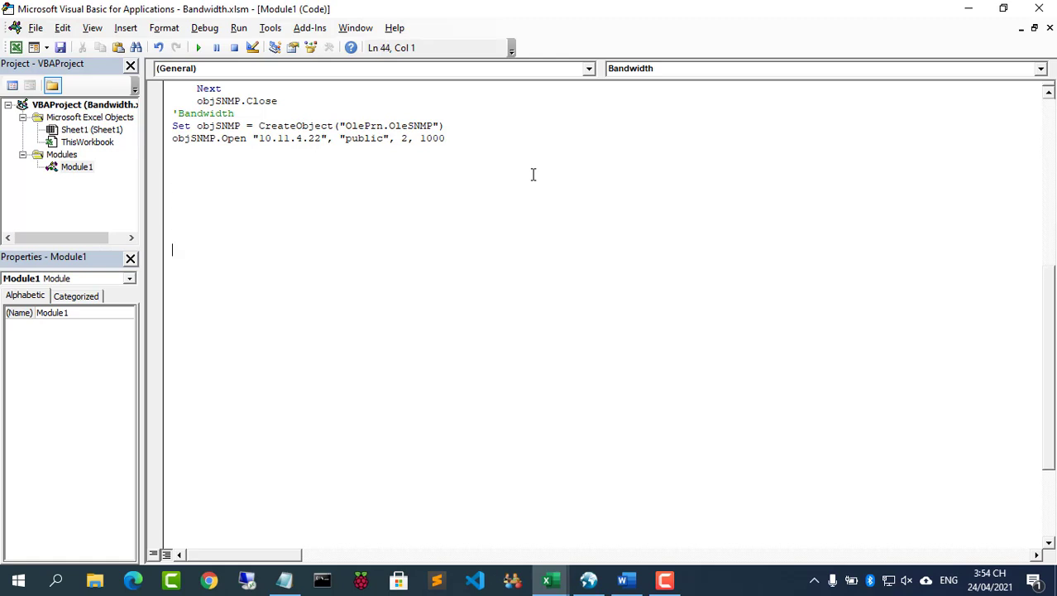
pyautogui.press('Return')
pyautogui.press('Return')
pyautogui.press('Return')
pyautogui.write('objSNMP.')
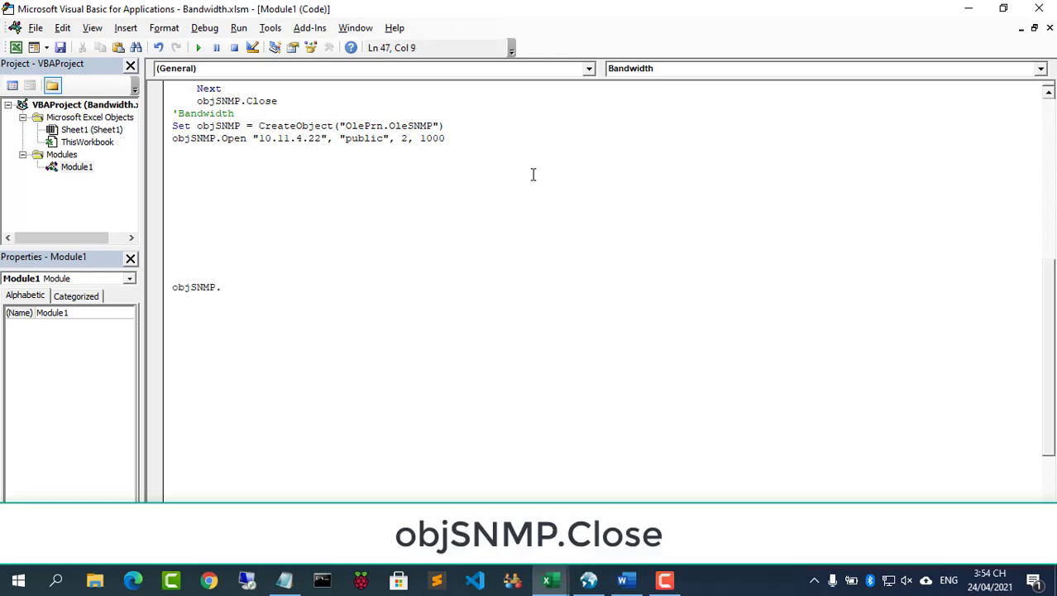
pyautogui.write('cl')
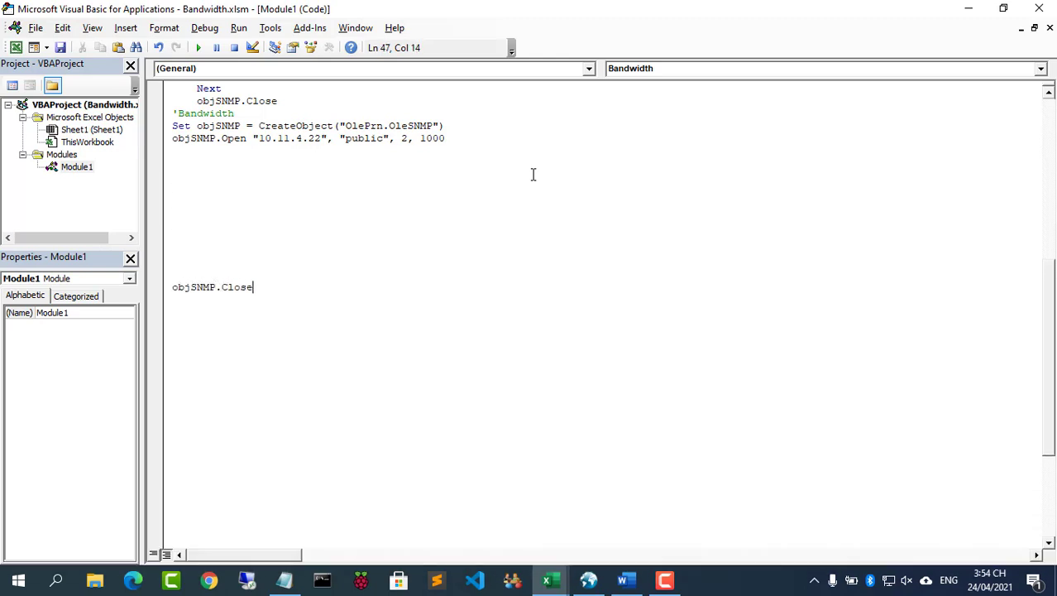
pyautogui.click(629, 151)
# - Add 'Port 1 Speed, portSpeed = objSNMP.get with the ifSpeed.7 OID, and Cells(2, 36).Value = portSpeed
pyautogui.write('Port 1 ')
pyautogui.write('Speed')
pyautogui.press('Return')
pyautogui.write('p')
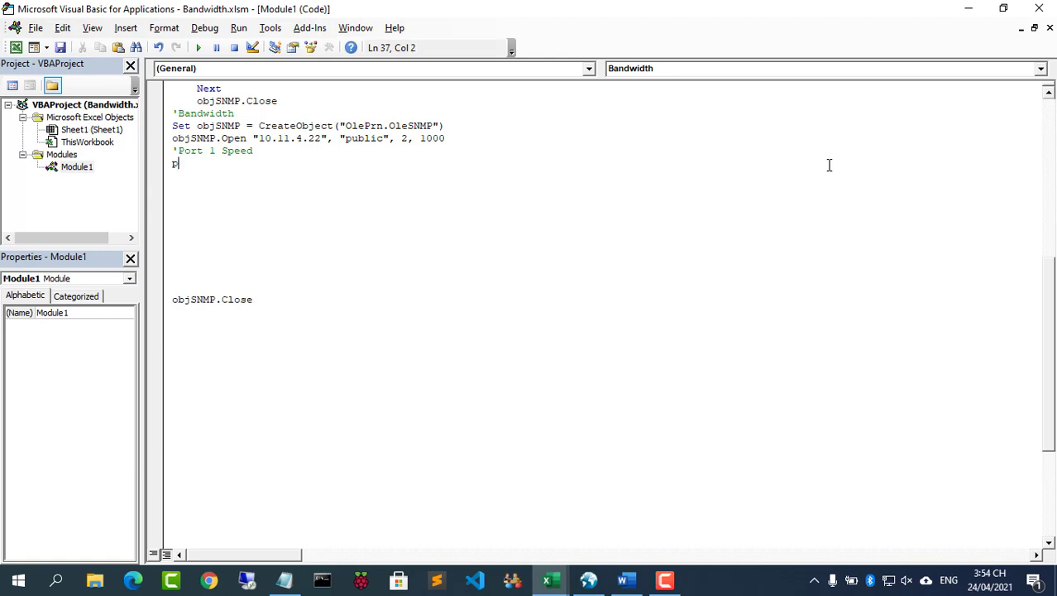
pyautogui.write('ortSpeed = obj')
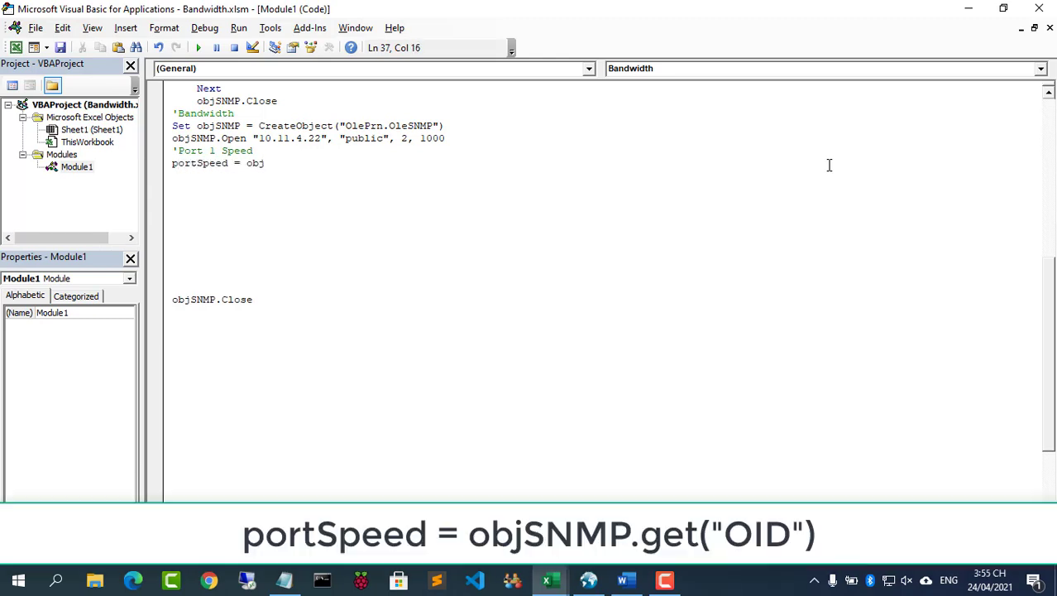
pyautogui.write('MP.ge')
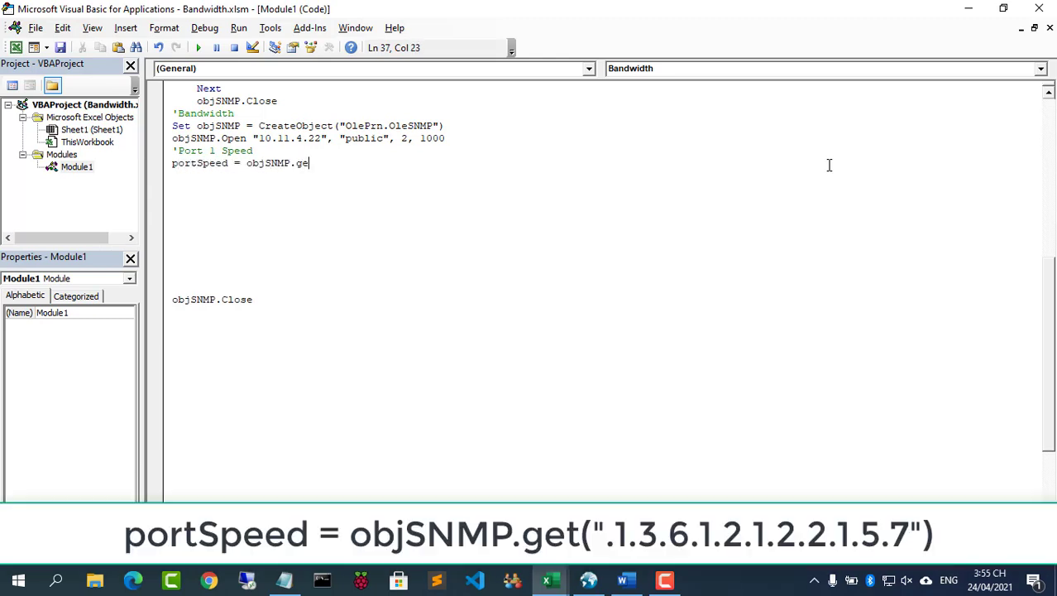
pyautogui.write('t()')
pyautogui.write('""')
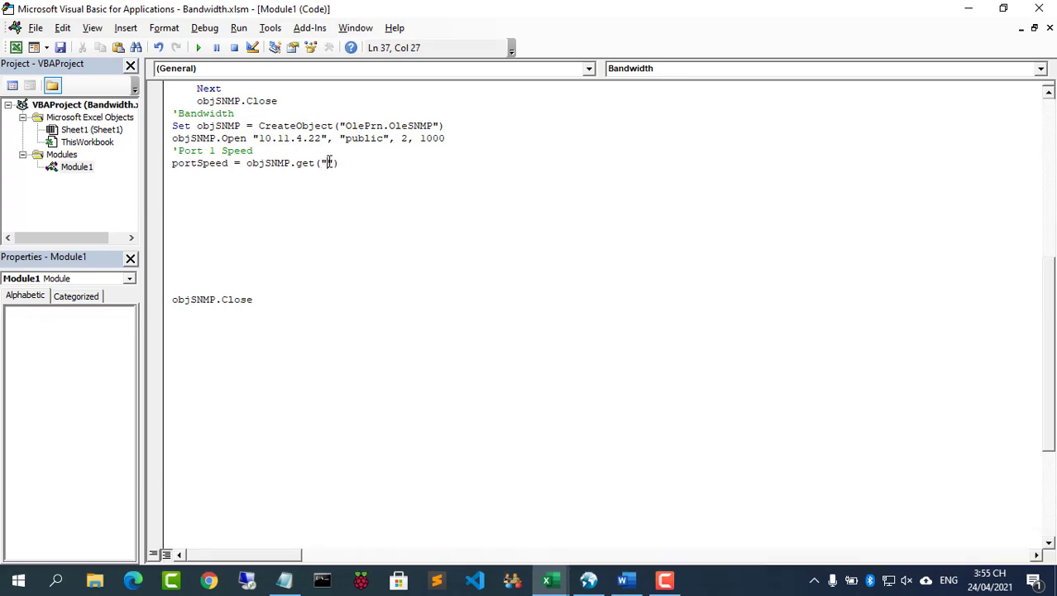
pyautogui.press('Left')
pyautogui.click(588, 580)
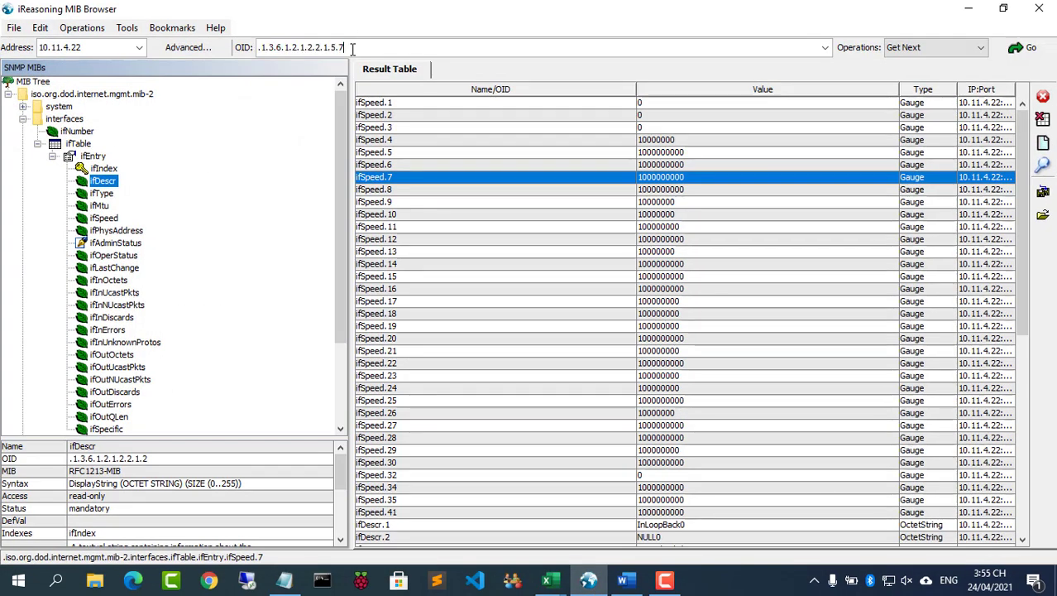
pyautogui.click(970, 16)
pyautogui.write('.1.3.6.1.2.1.2.2.1.5.7')
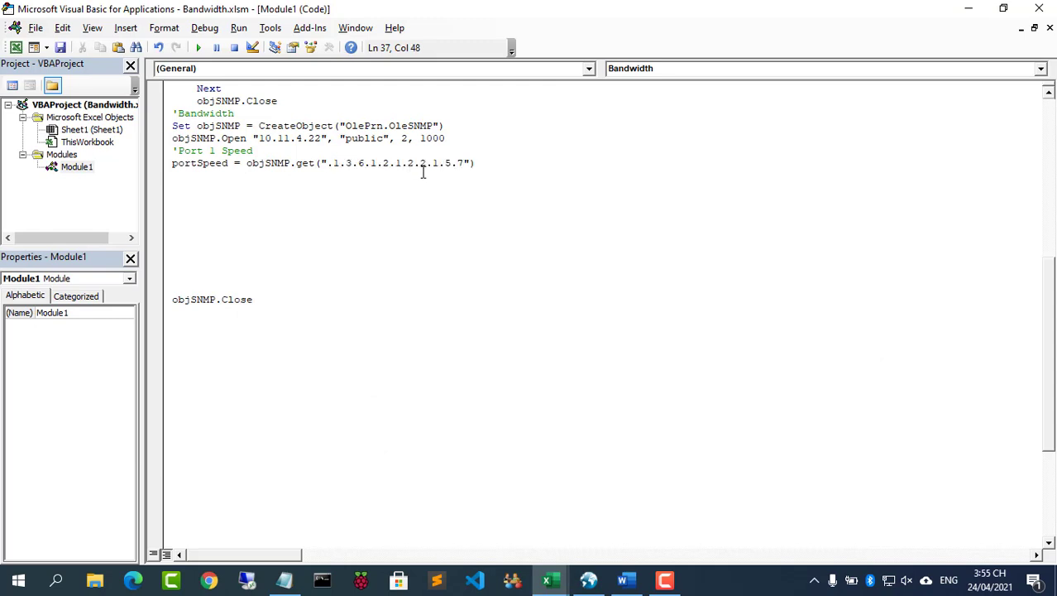
pyautogui.press('End')
pyautogui.press('Return')
pyautogui.write('ells')
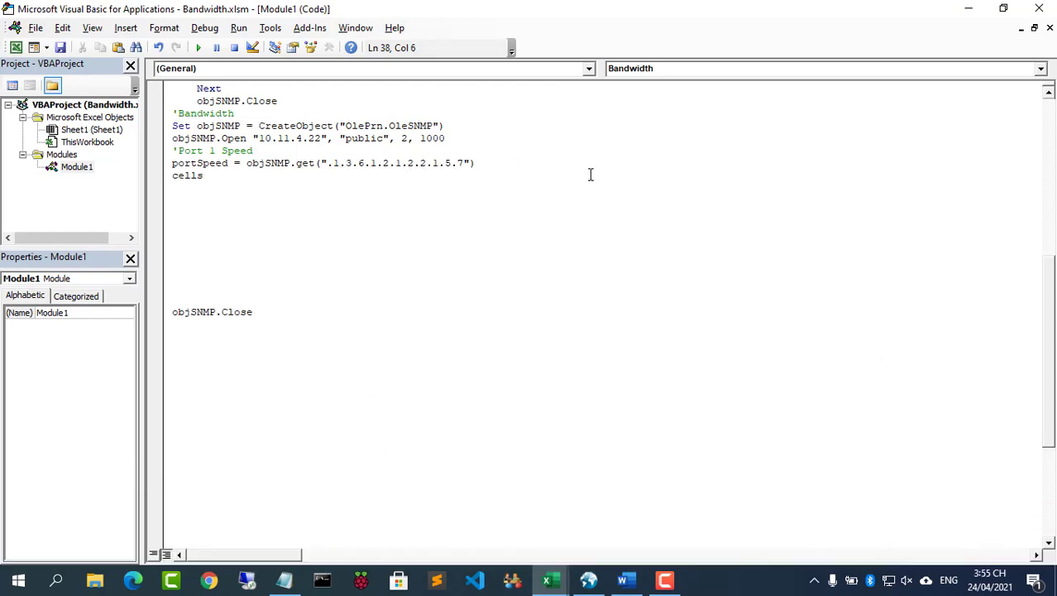
pyautogui.write('(2, 36).')
pyautogui.write('Value = por')
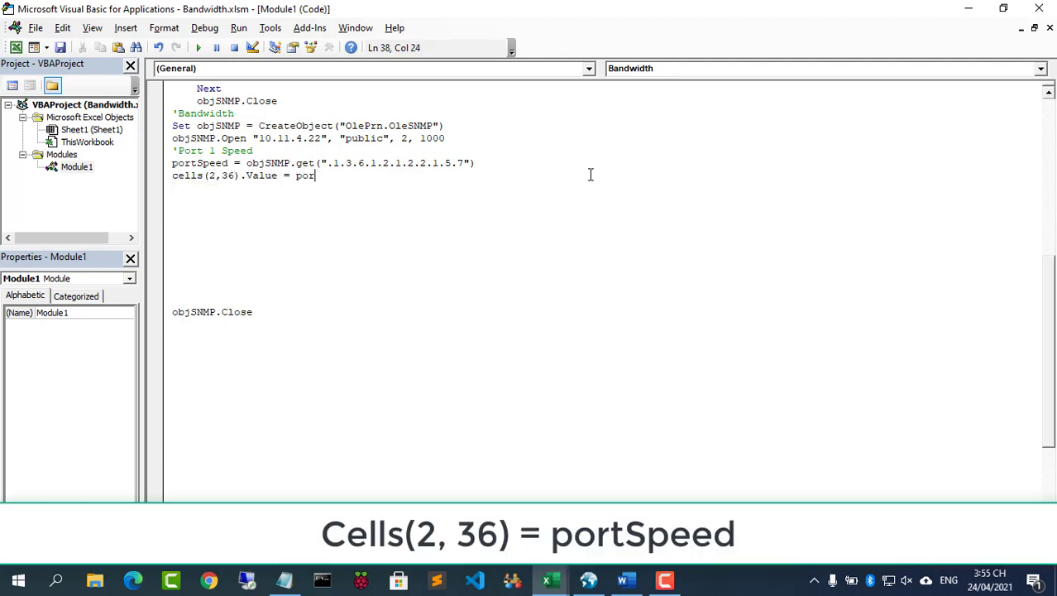
pyautogui.write('tSpeed')
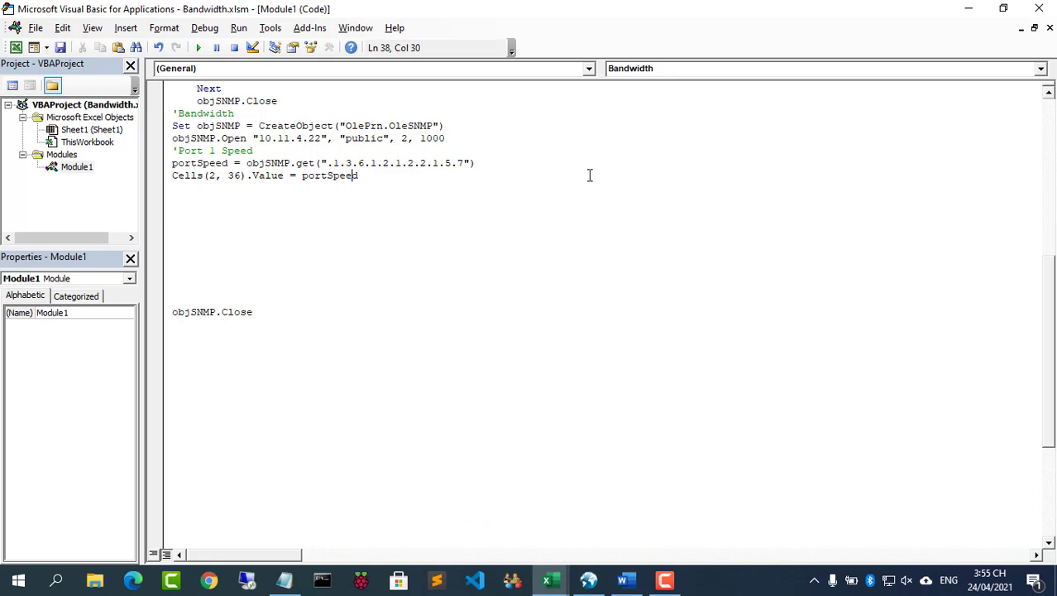
# - Test-run START in Excel, showing 1.000.000.000,00 under IfSpeed for port 1
pyautogui.click(969, 8)
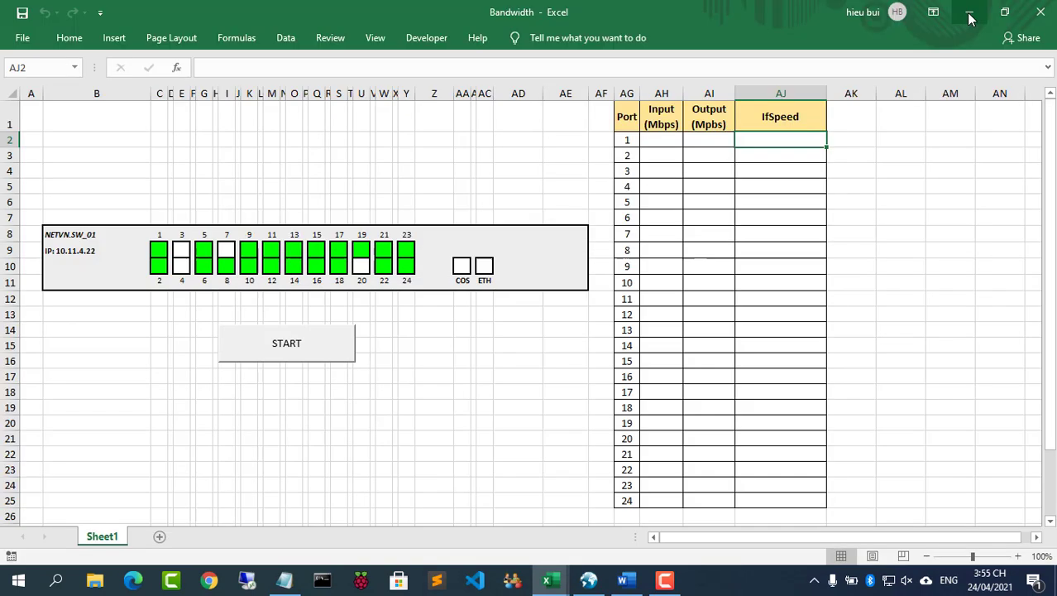
pyautogui.click(303, 359)
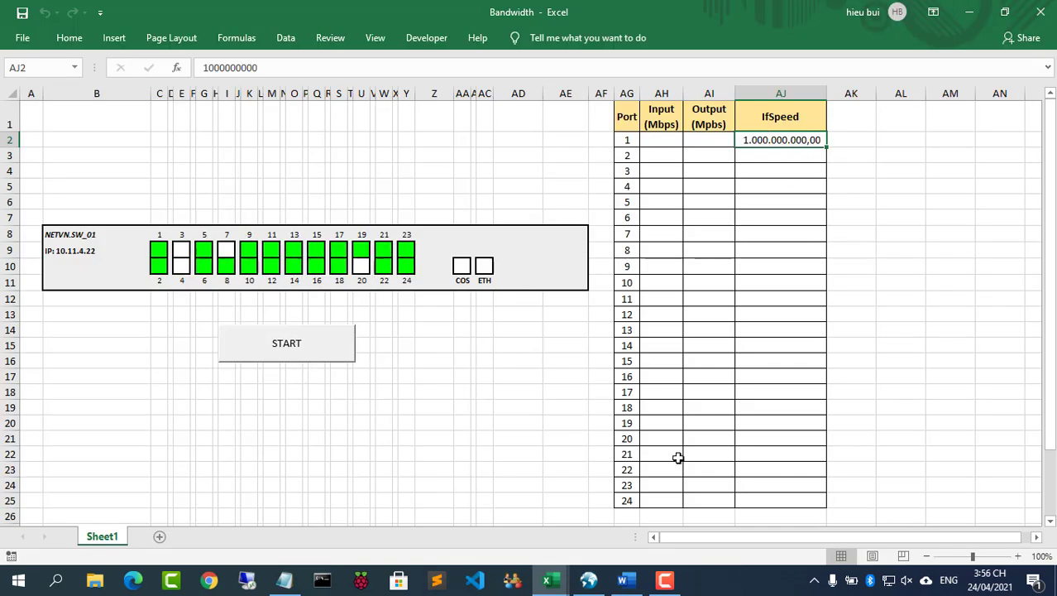
pyautogui.moveTo(547, 580)
pyautogui.click(628, 496)
# - Declare Dim arrPortSpeed(24) under Sub Bandwidth()
pyautogui.moveTo(1052, 421); pyautogui.dragTo(1042, 230)
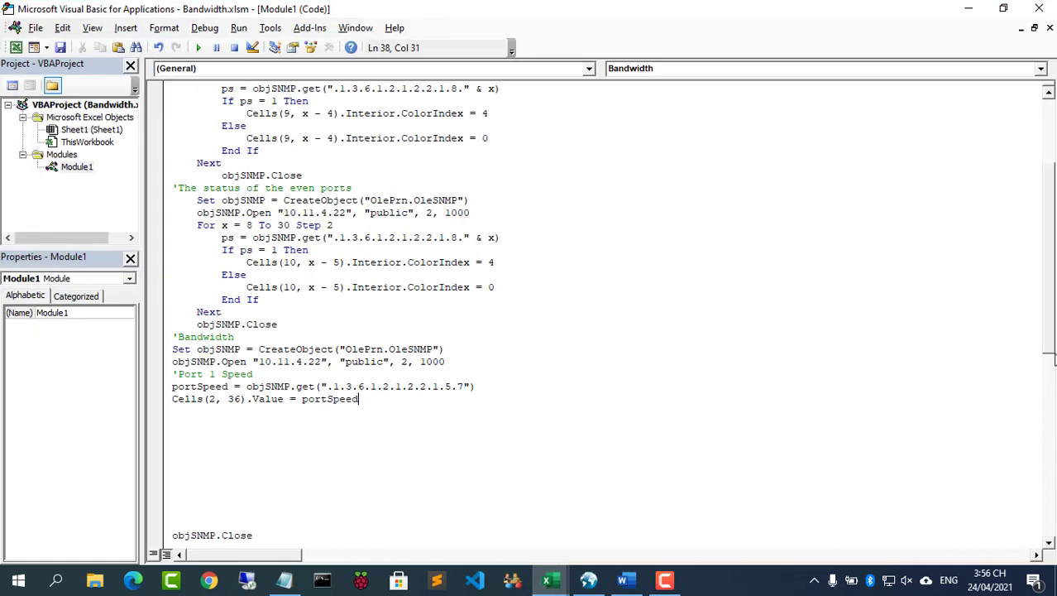
pyautogui.click(422, 87)
pyautogui.press('Return')
pyautogui.write('Dim arr')
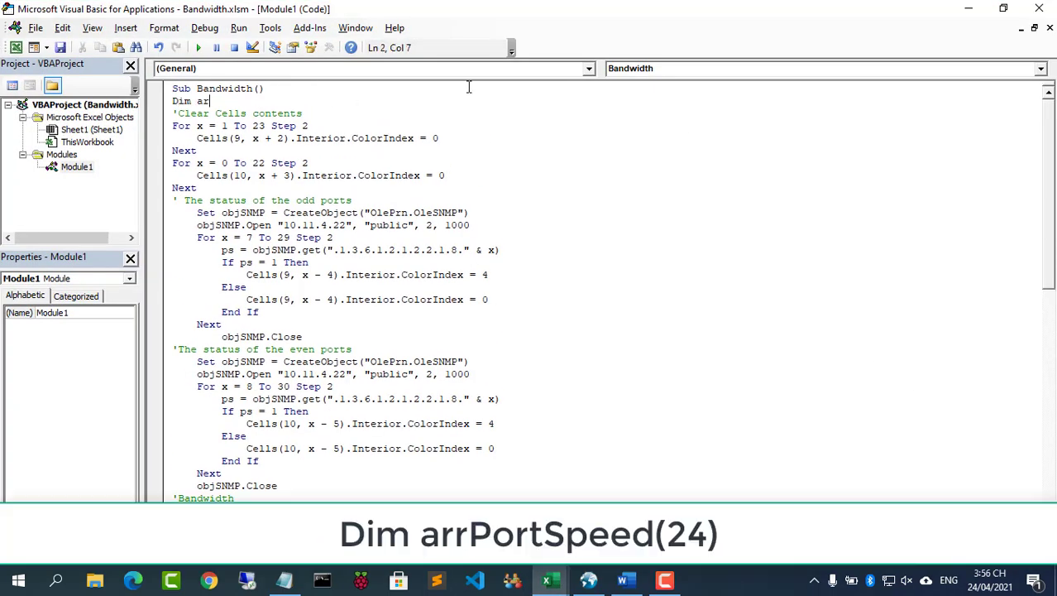
pyautogui.write('PortSpeed(')
pyautogui.write('24')
# - Rename the comment to 'Port Speed and wrap the get and Cells lines in a For x = 7 To 30 … Next loop
pyautogui.moveTo(1049, 240); pyautogui.dragTo(1050, 338)
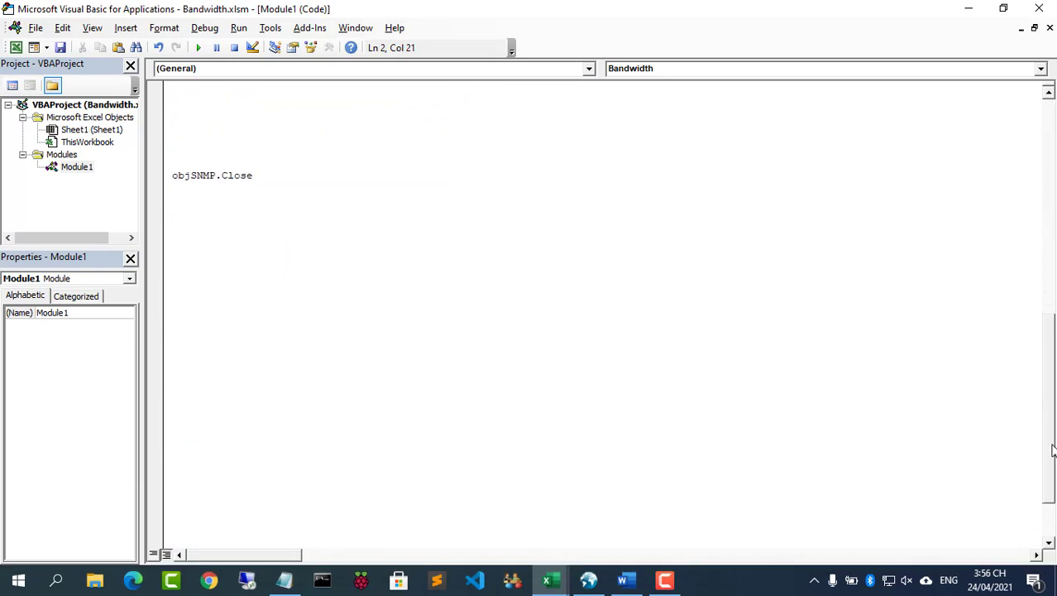
pyautogui.doubleClick(211, 300)
pyautogui.press('BackSpace')
pyautogui.press('BackSpace')
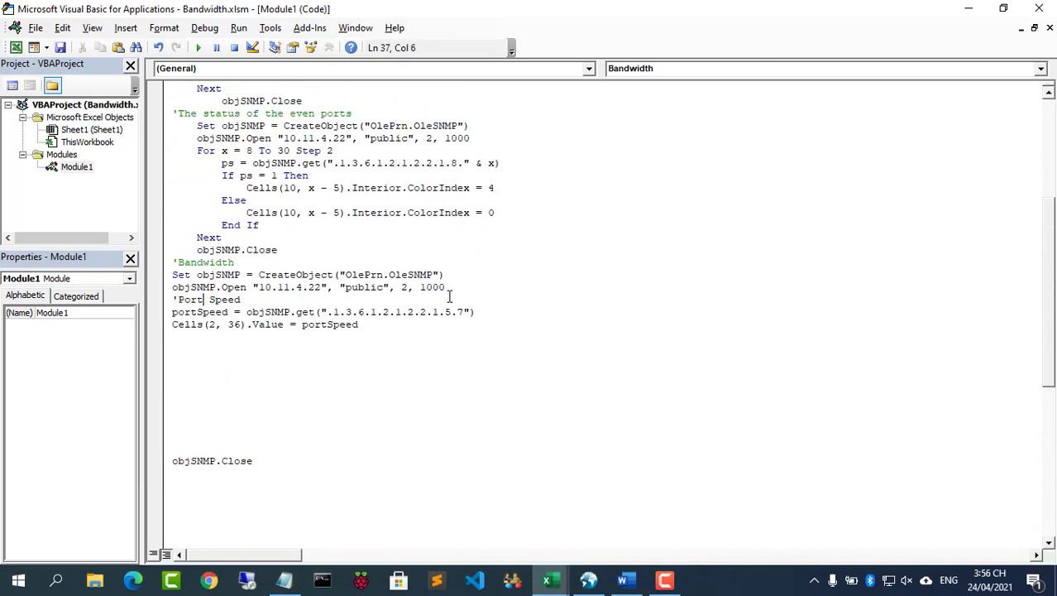
pyautogui.click(331, 300)
pyautogui.press('Return')
pyautogui.write('For x=')
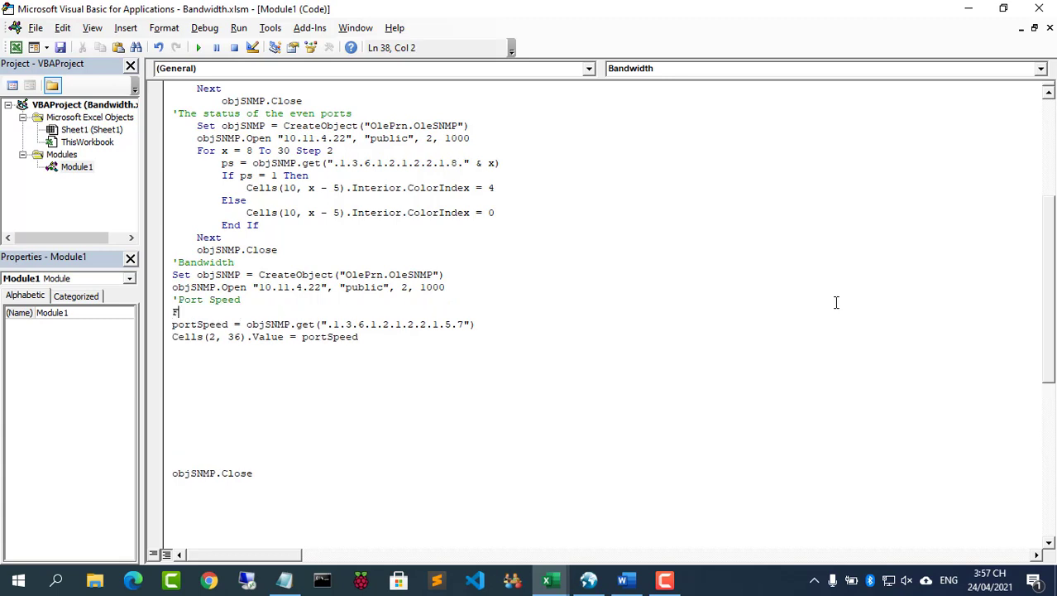
pyautogui.write('7 to')
pyautogui.moveTo(172, 324); pyautogui.dragTo(368, 347)
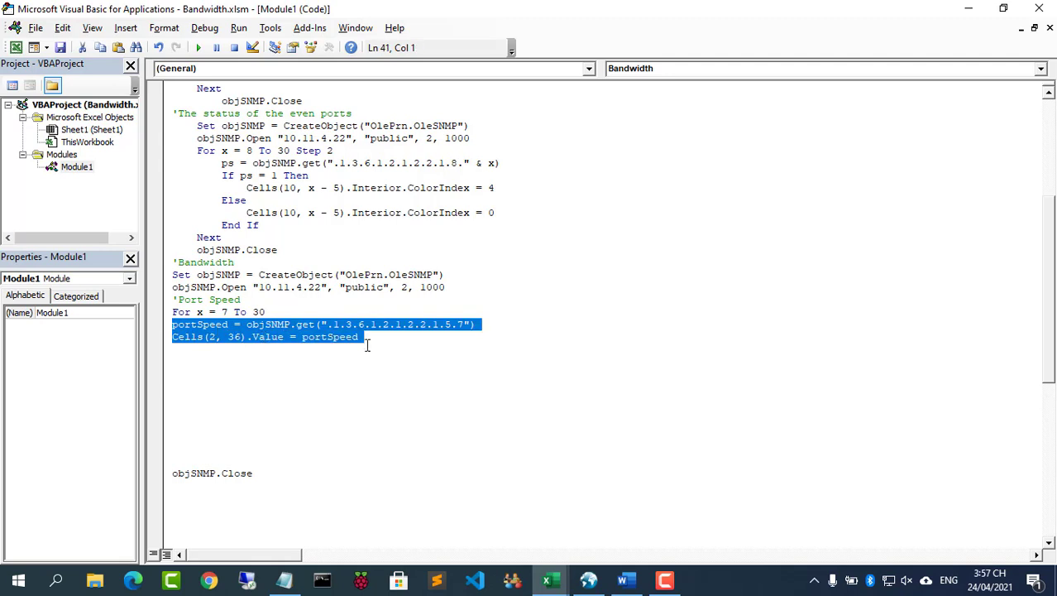
pyautogui.press('Tab')
pyautogui.click(389, 341)
pyautogui.press('Return')
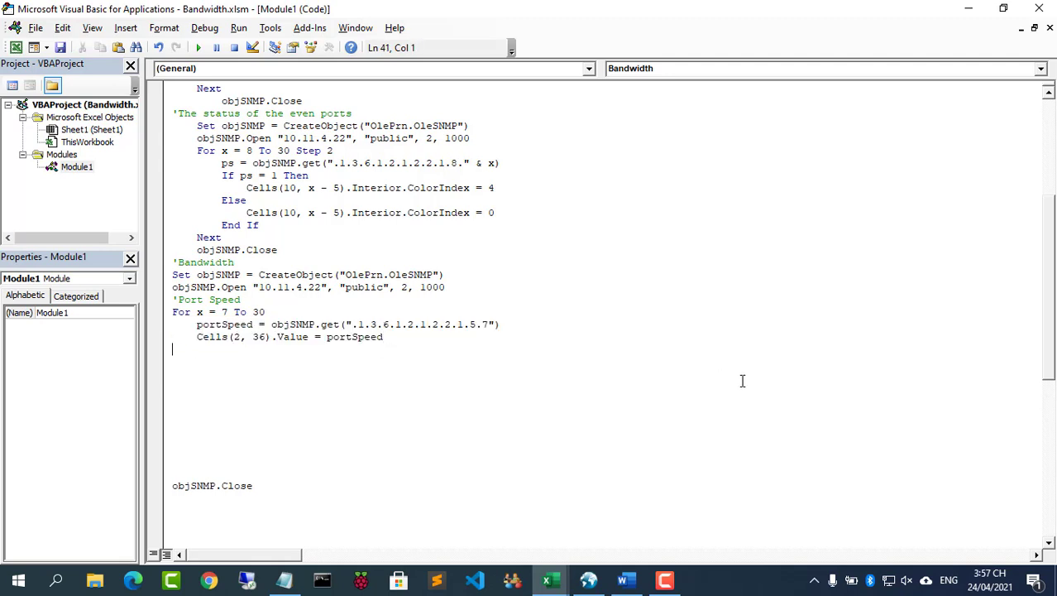
pyautogui.write('Next')
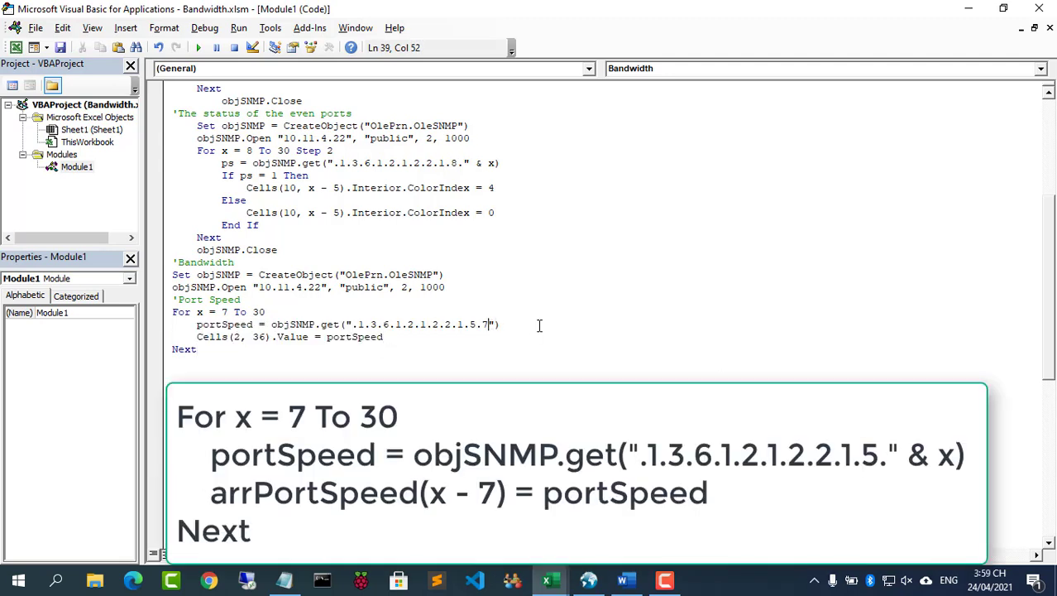
# - Append & x to the OID and replace the Cells line with arrPortSpeed(x - 7) = portSpeed
pyautogui.press('BackSpace')
pyautogui.write('& x')
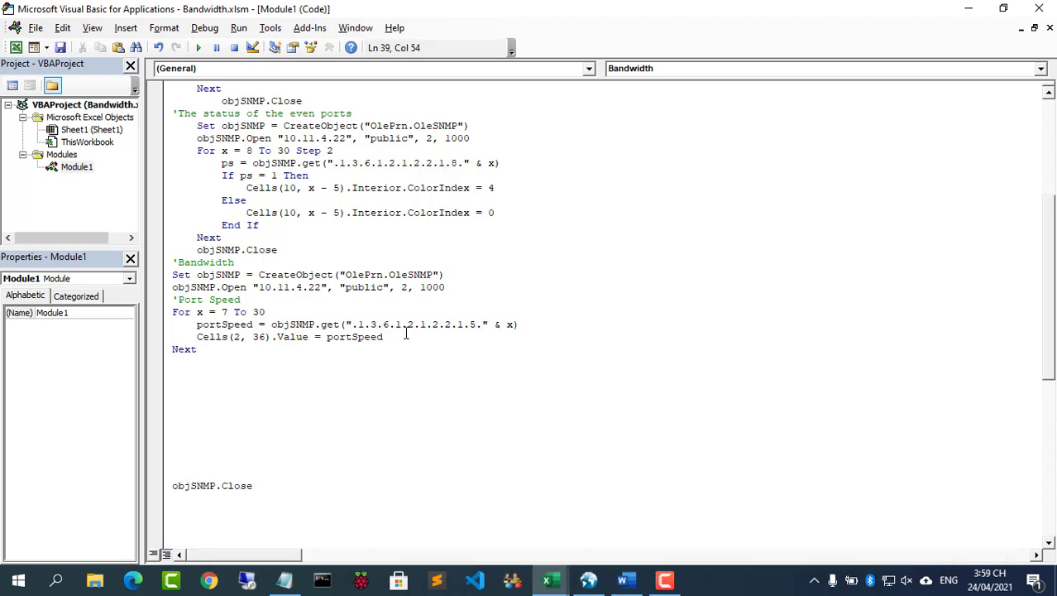
pyautogui.moveTo(406, 335); pyautogui.dragTo(197, 337)
pyautogui.press('Delete')
pyautogui.write('arrPo')
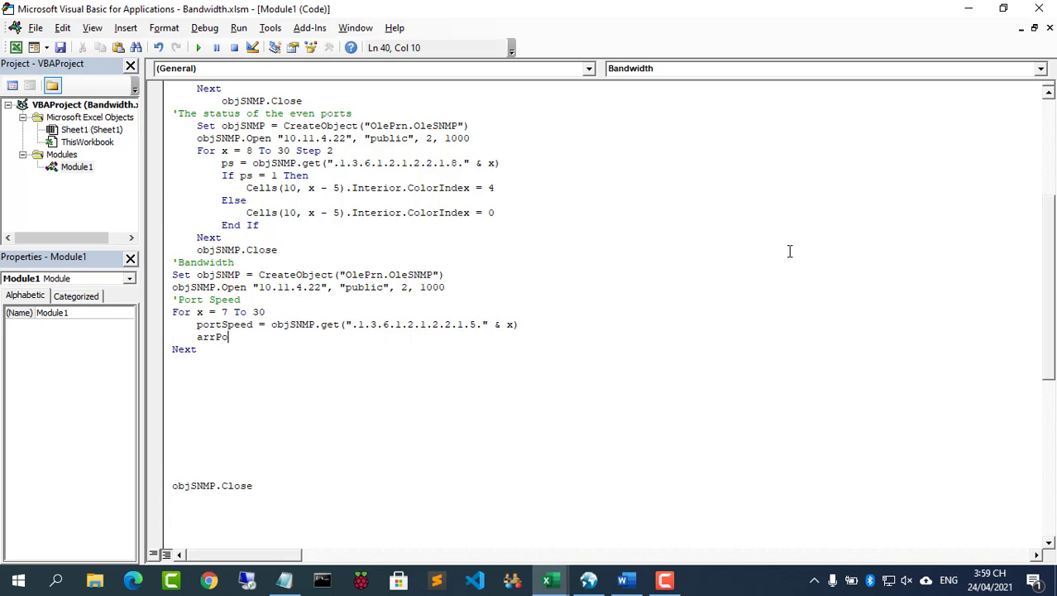
pyautogui.write('rtSpeed(x - 7')
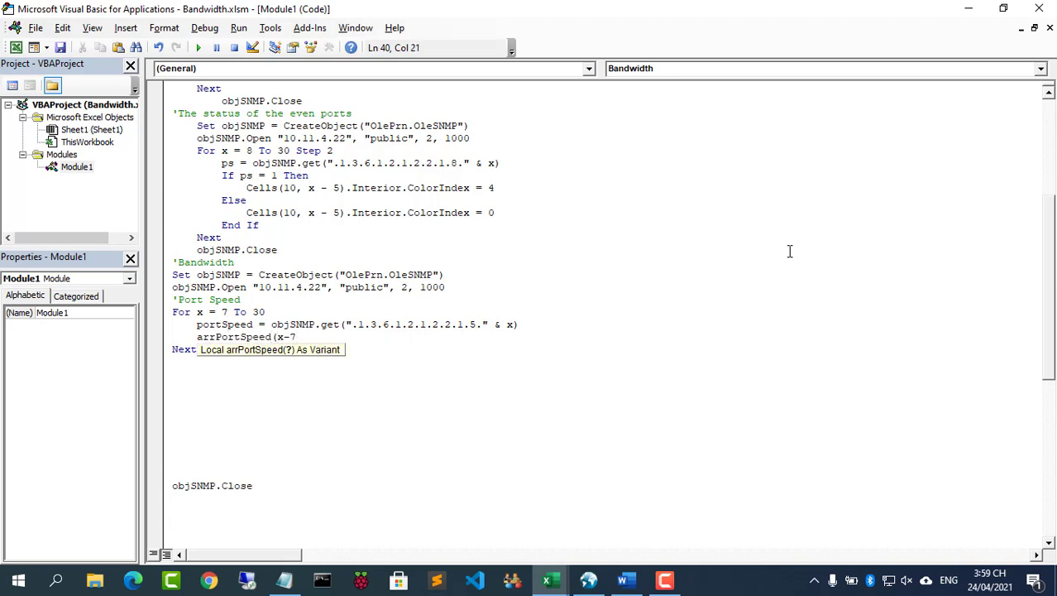
pyautogui.write(') = portSpeed')
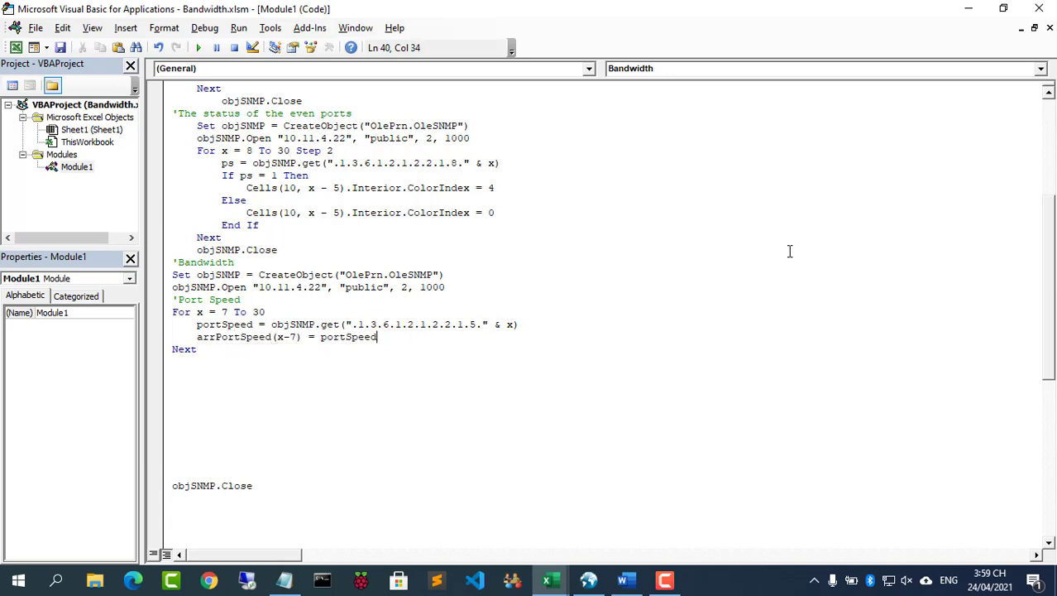
pyautogui.press('Down')
# - Add an 'Export results to excel cells comment and a For x = 0 To 23 loop setting Cells(x + 2, 36) to arrPortSpeed(x)
pyautogui.click(413, 387)
pyautogui.write("'Export results to excel cells")
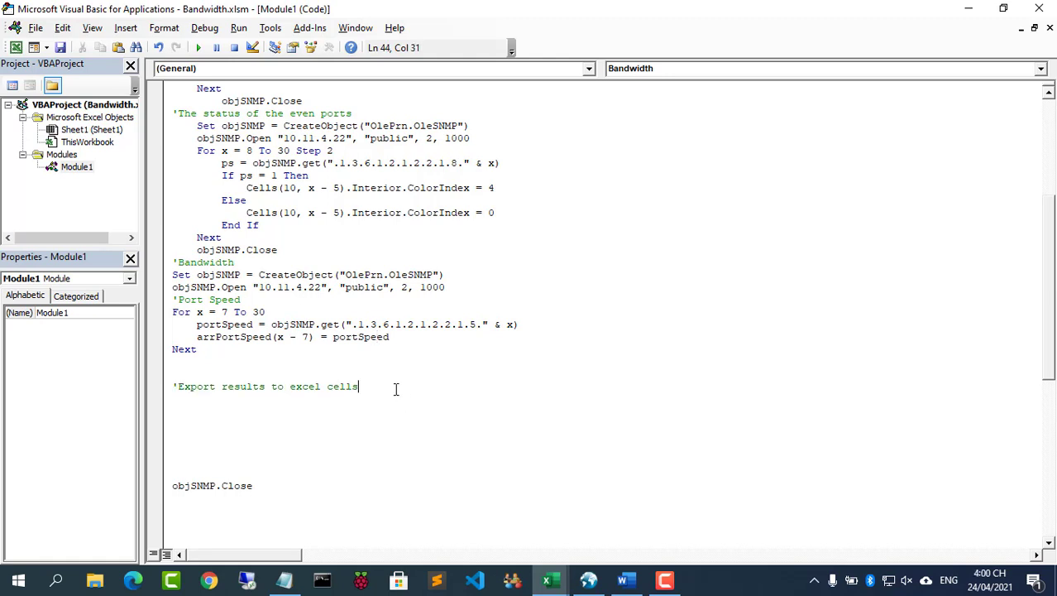
pyautogui.press('Return')
pyautogui.write('For x=0')
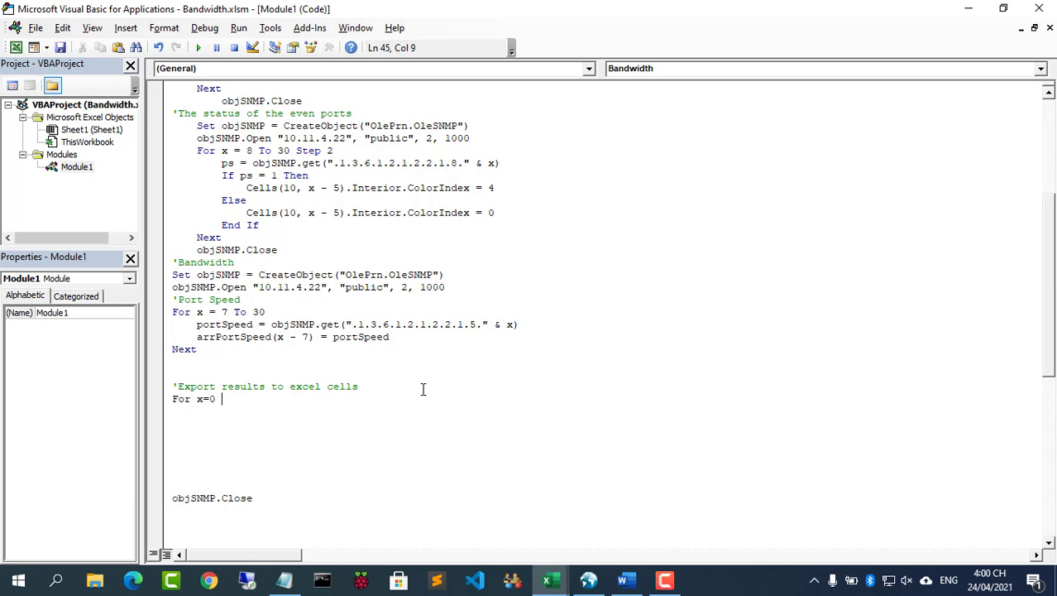
pyautogui.write(' to 23')
pyautogui.press('Return')
pyautogui.press('Return')
pyautogui.write('Next')
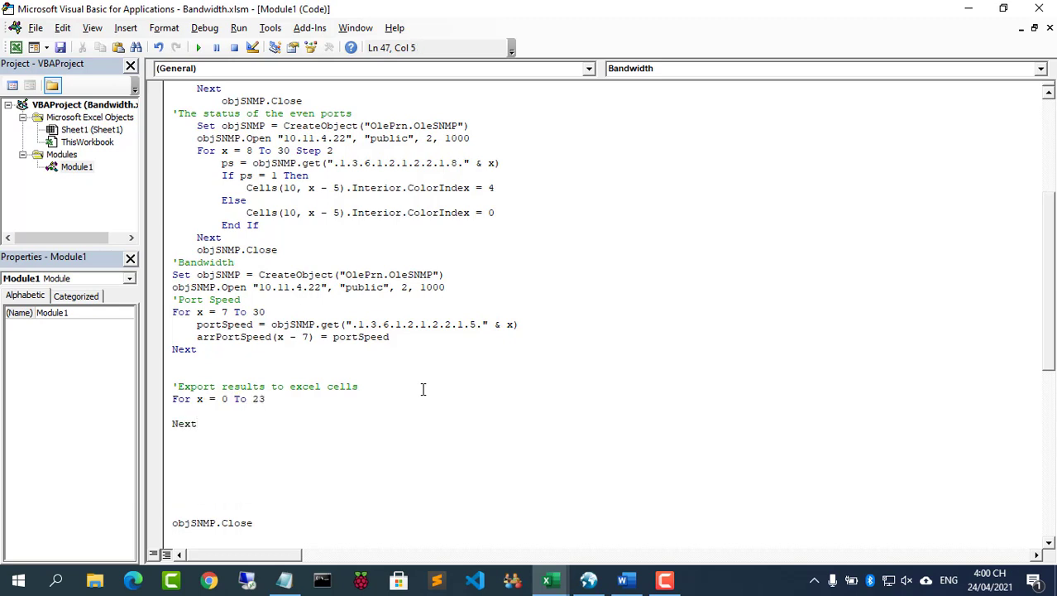
pyautogui.press('Up')
pyautogui.write('lls')
pyautogui.write('(x + 2')
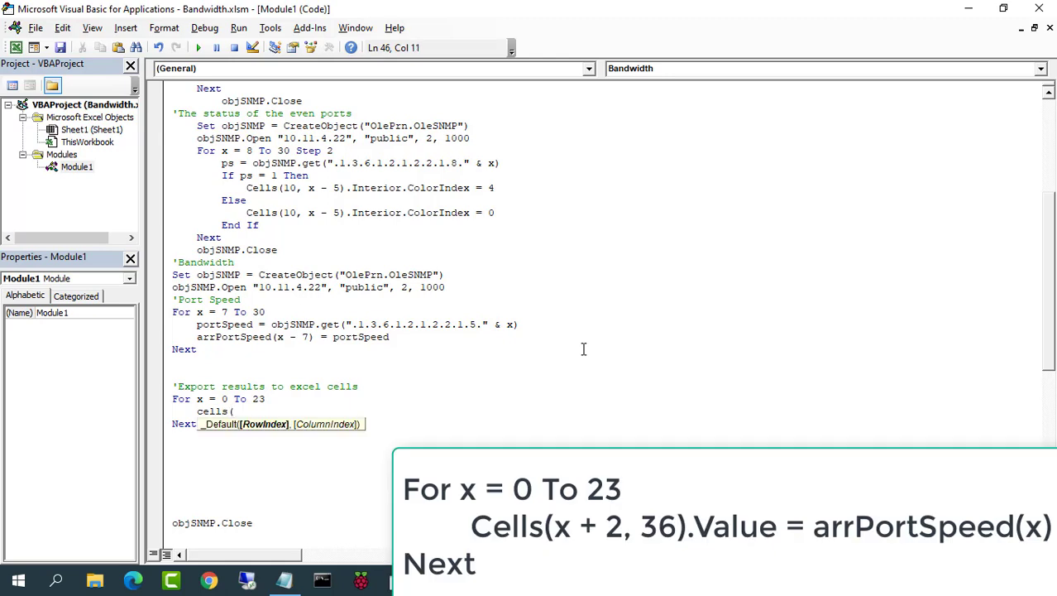
pyautogui.write(', 36)')
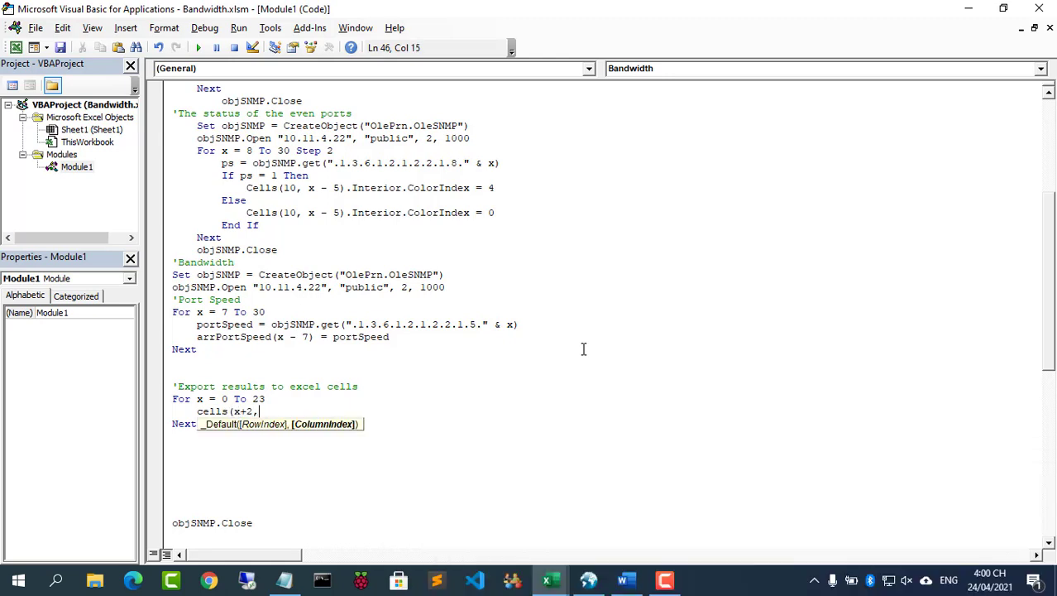
pyautogui.write('.Value = ')
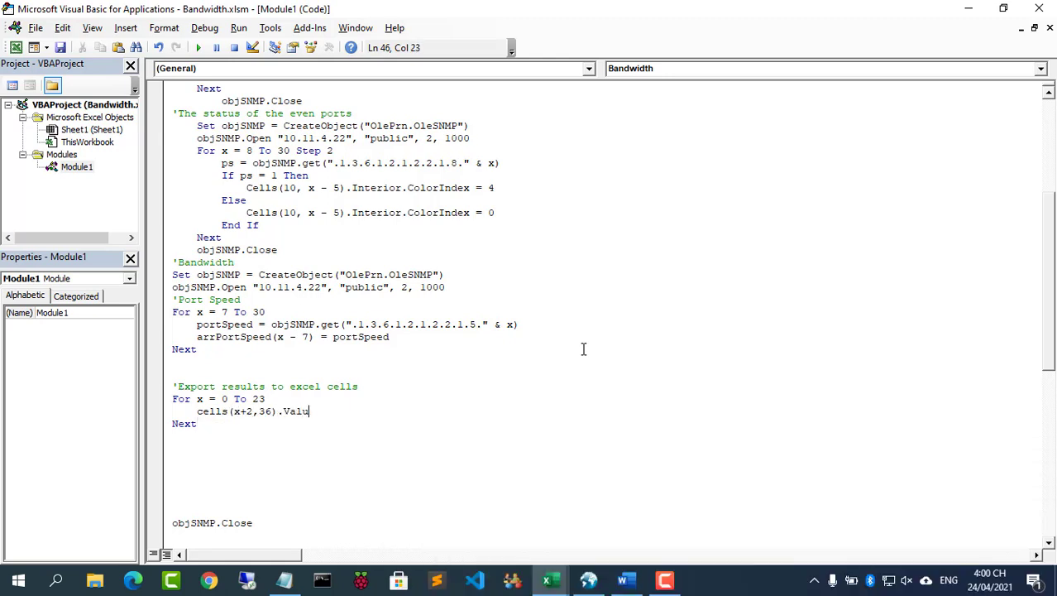
pyautogui.write('arrPor')
pyautogui.write('tSpeed(x')
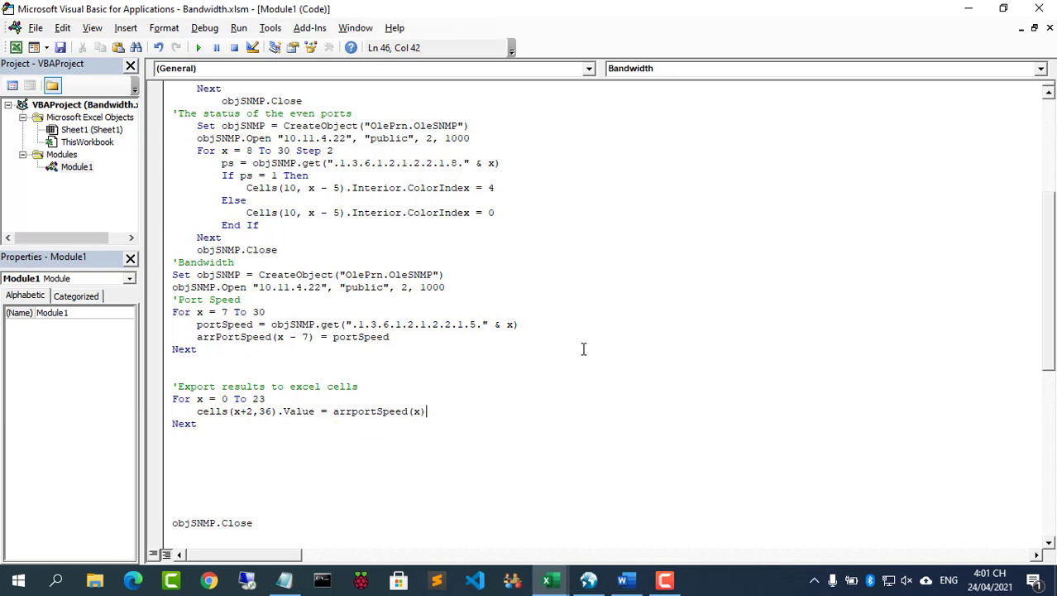
pyautogui.write(')')
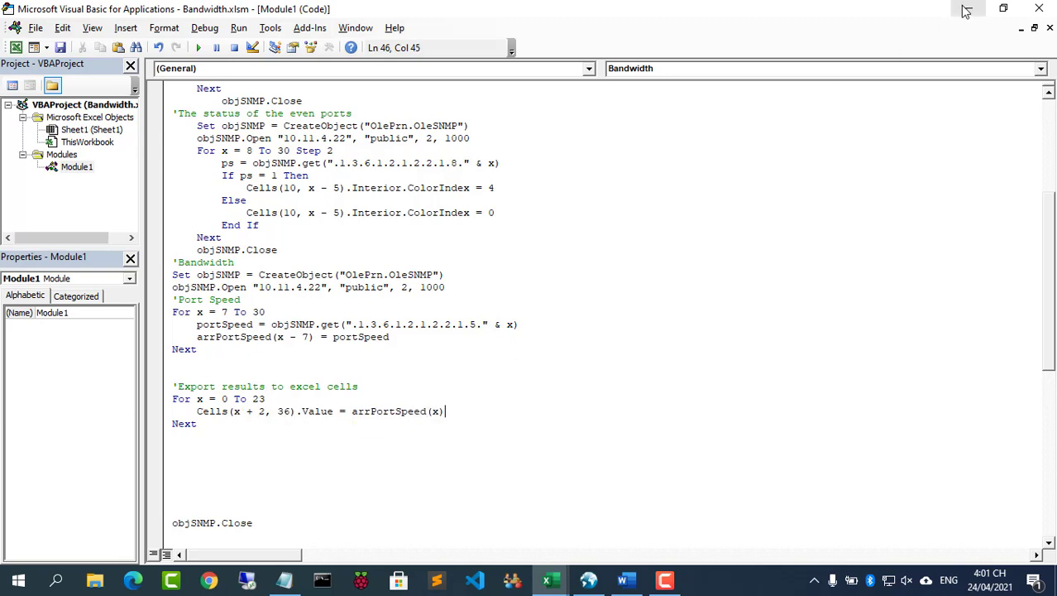
# - Run START in Excel and confirm the IfSpeed column lists speeds for all 24 ports
pyautogui.click(969, 8)
pyautogui.click(335, 348)
pyautogui.moveTo(806, 142)
pyautogui.mouseDown()
pyautogui.moveTo(750, 282)
pyautogui.moveTo(779, 496)
pyautogui.moveTo(788, 154)
pyautogui.moveTo(630, 140)
pyautogui.mouseUp()
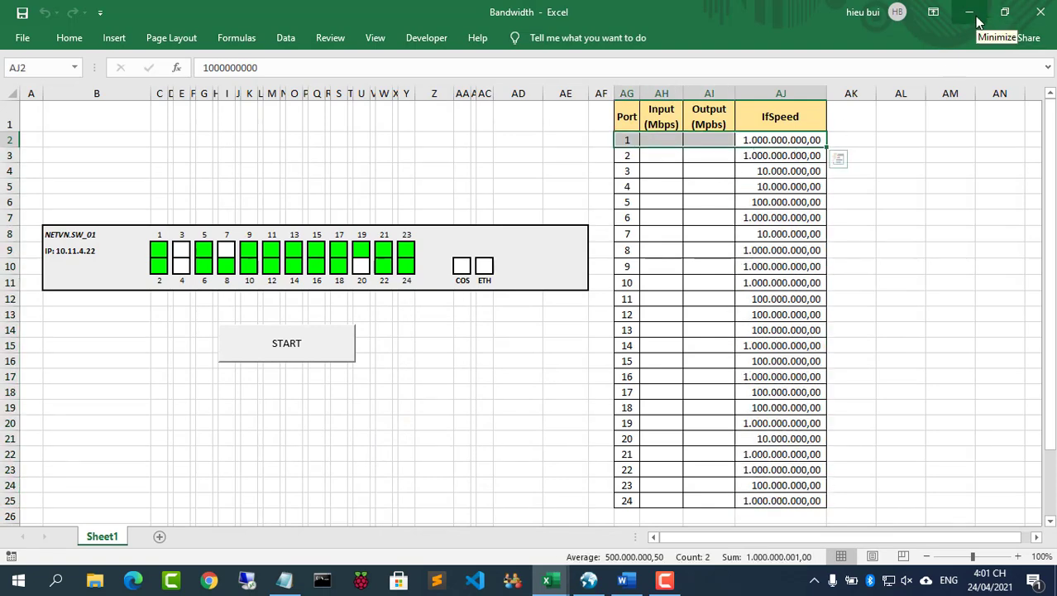
pyautogui.click(969, 11)
pyautogui.click(634, 520)
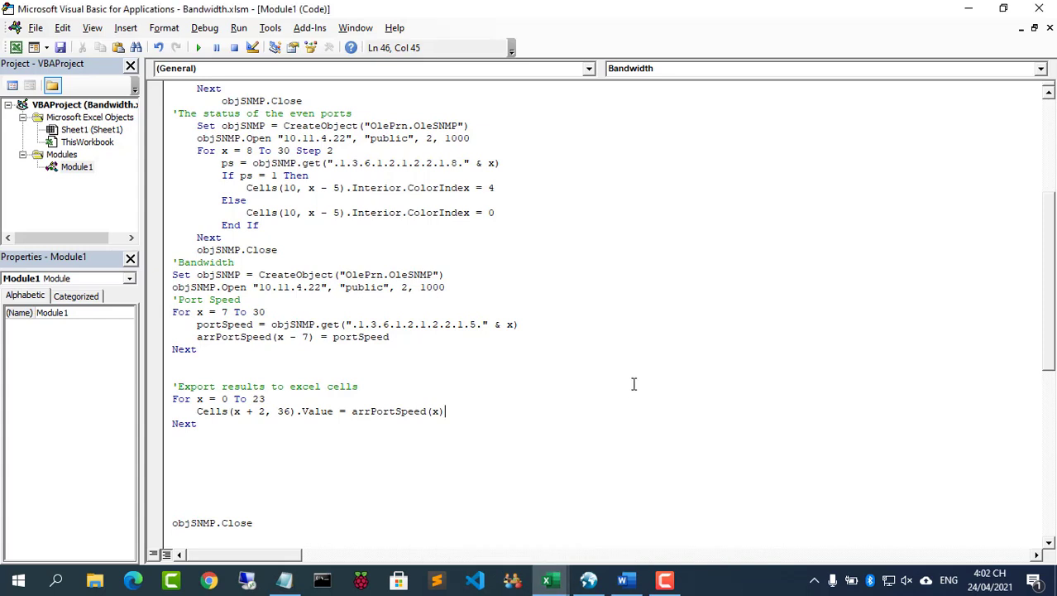
pyautogui.click(253, 425)
# - Add comments 'Port 1 Speed = arrPortSpeed(0) and 'Input Bandwidth below the export loop
pyautogui.press('Return')
pyautogui.press('Return')
pyautogui.press('Return')
pyautogui.press('Return')
pyautogui.press('Return')
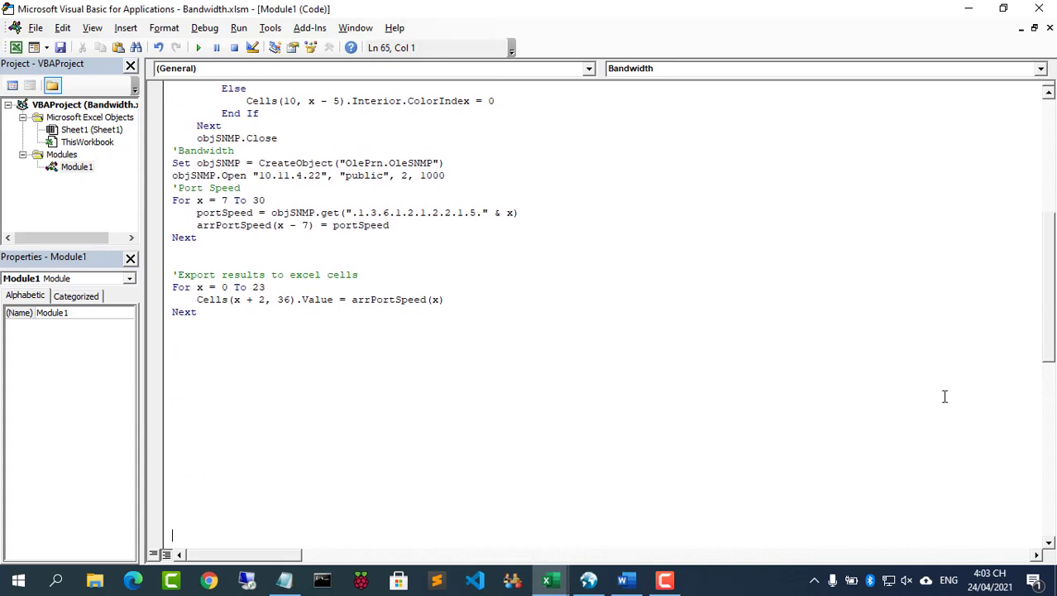
pyautogui.press('Return')
pyautogui.press('Return')
pyautogui.press('Return')
pyautogui.click(187, 263)
pyautogui.write("'Port")
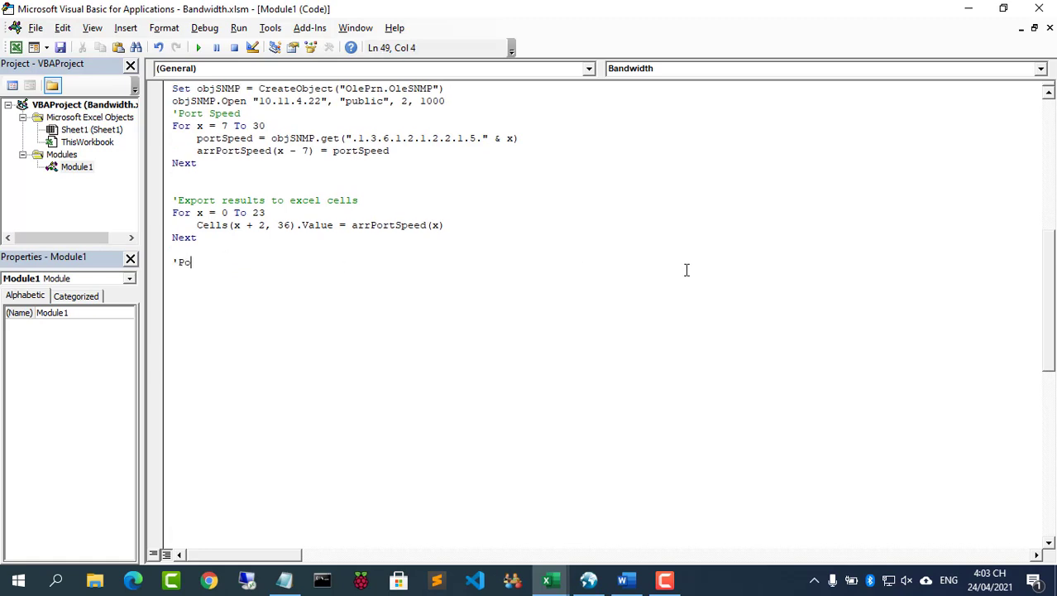
pyautogui.write(' 1 Speed = ar')
pyautogui.write('rPortSpeed(0)')
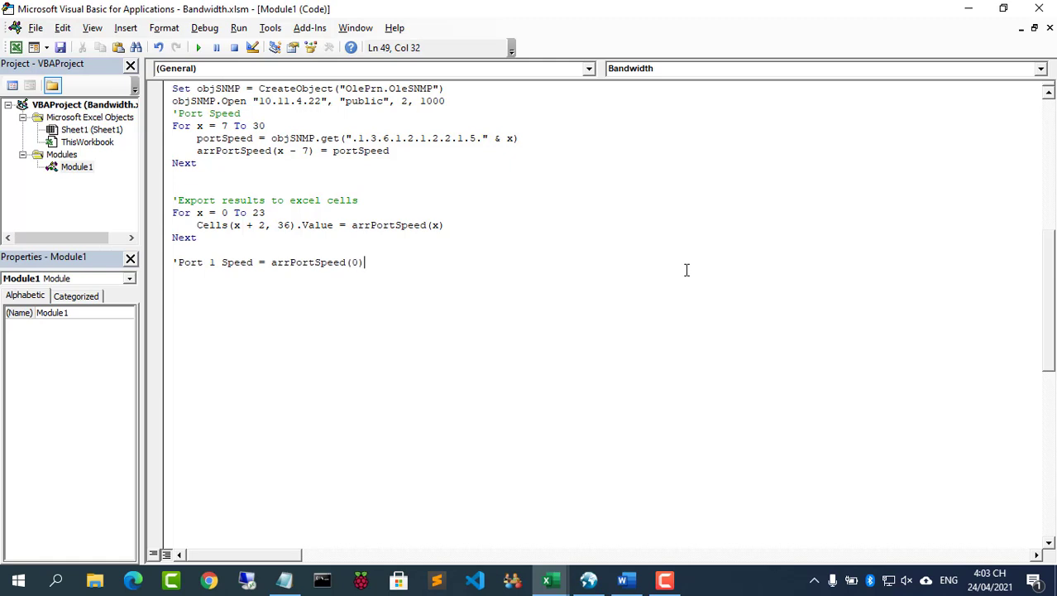
pyautogui.press('Return')
pyautogui.write('Inpu')
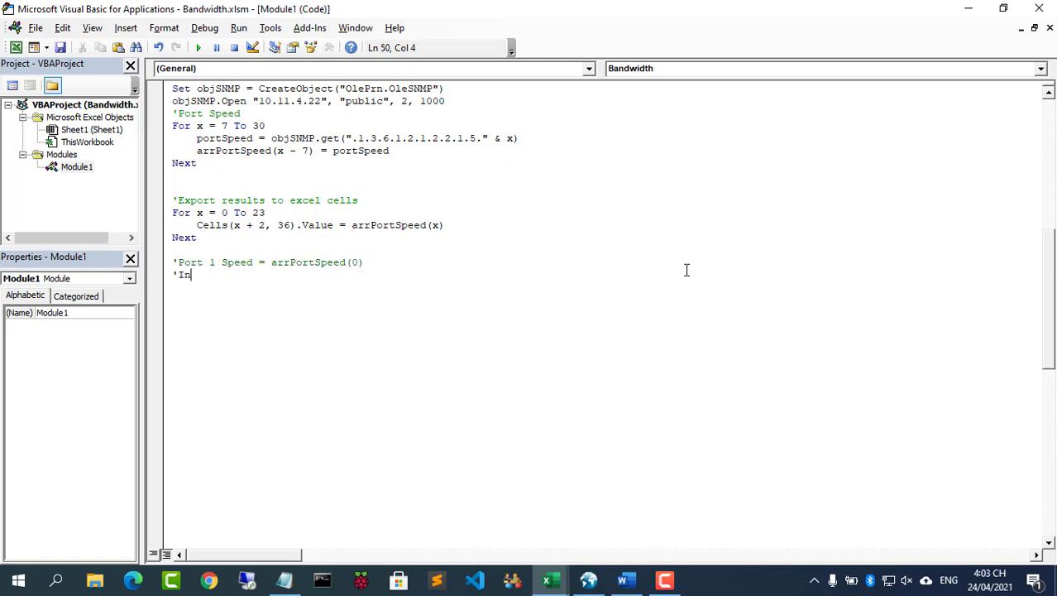
pyautogui.write('t Band')
pyautogui.write('width')
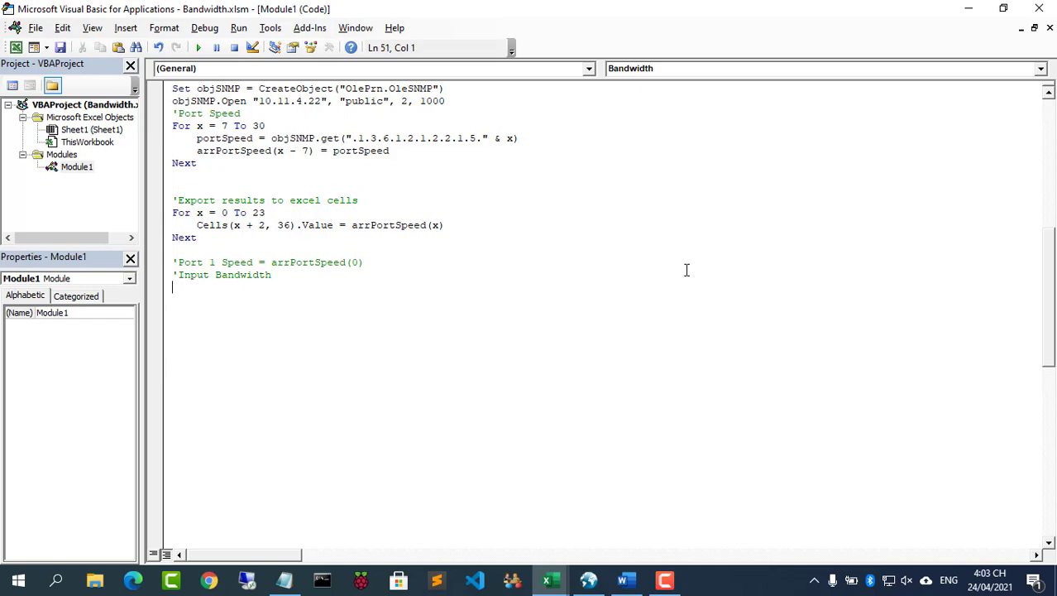
# - Check the two ifInOctets terms in the Word bandwidth formula
pyautogui.click(626, 580)
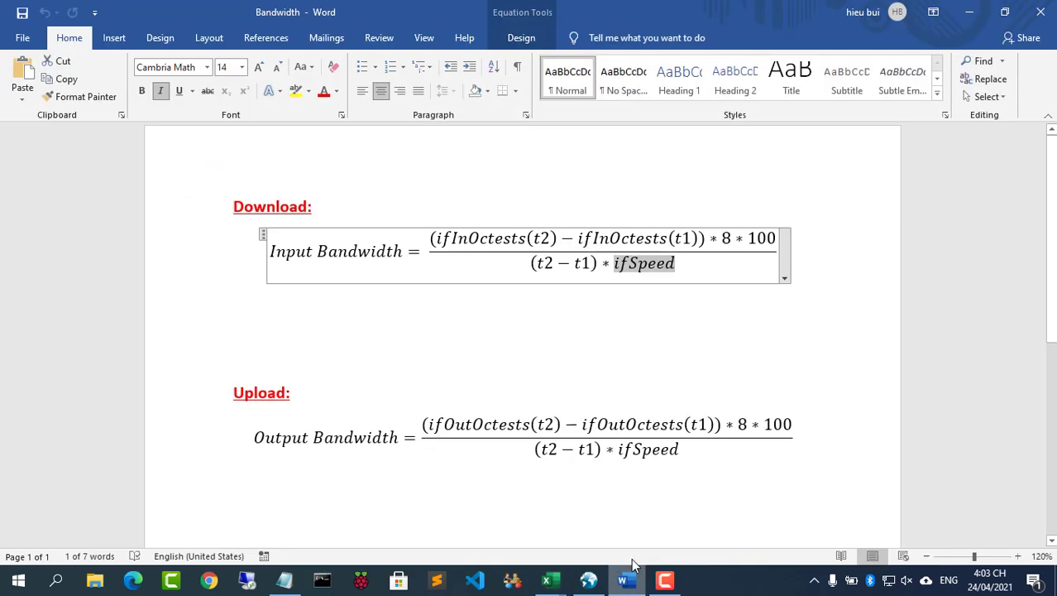
pyautogui.doubleClick(494, 231)
pyautogui.doubleClick(631, 238)
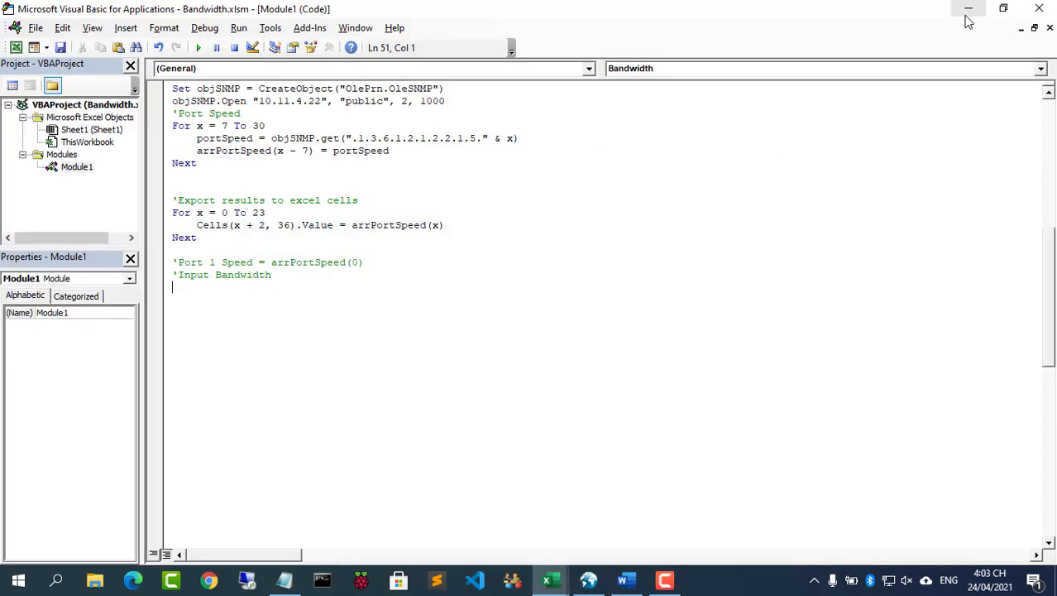
# - Add dataIn1 = objSNMP.get("") and select the ifInOctets.7 OID in MIB Browser
pyautogui.write('dataIn1 ')
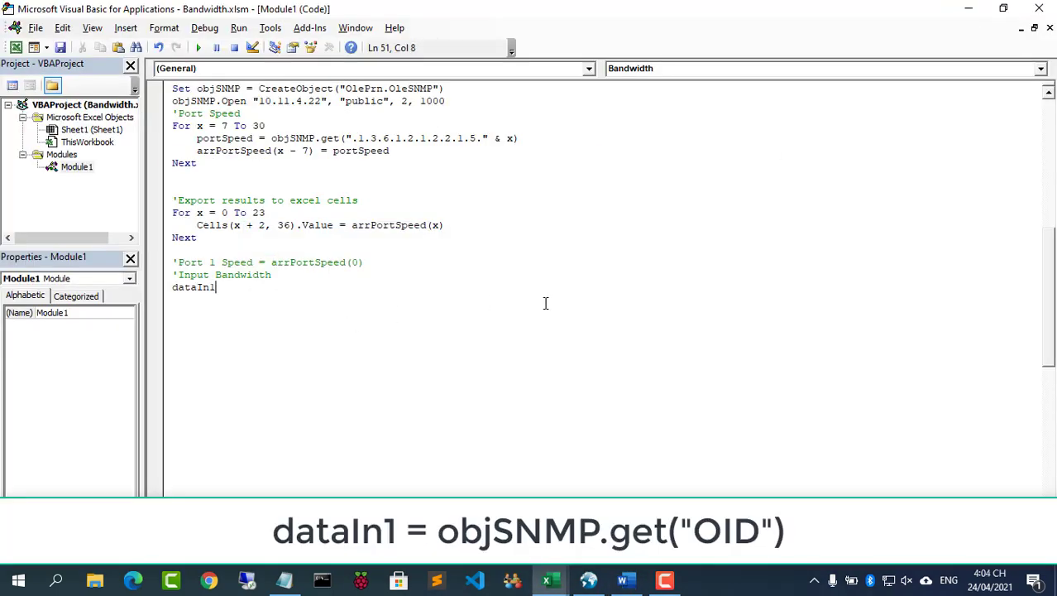
pyautogui.write('= obj')
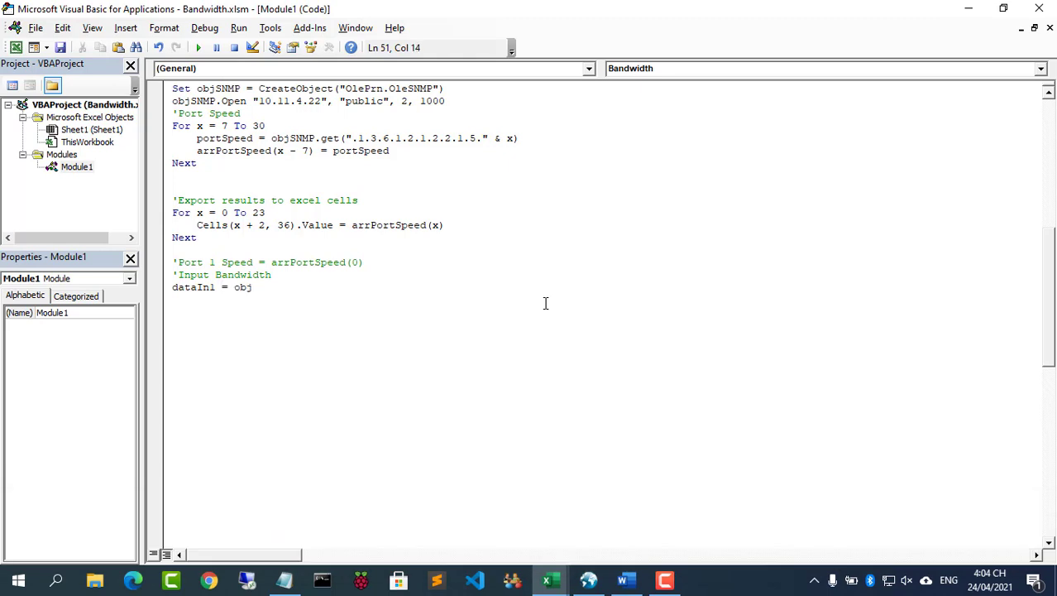
pyautogui.write('SNMP.get')
pyautogui.write('()')
pyautogui.click(589, 580)
pyautogui.click(1043, 118)
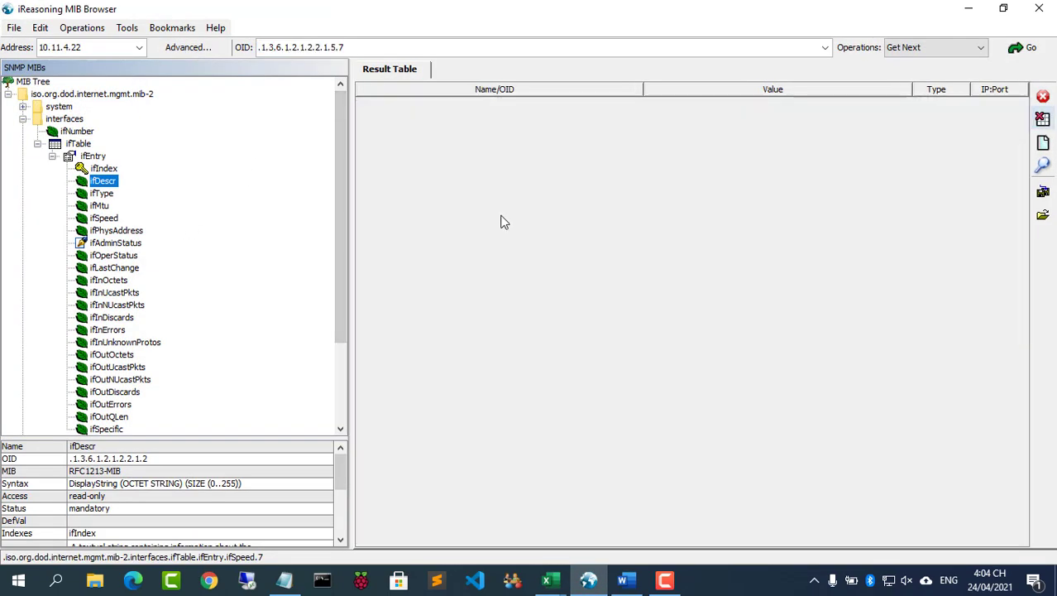
pyautogui.doubleClick(108, 279)
pyautogui.click(408, 178)
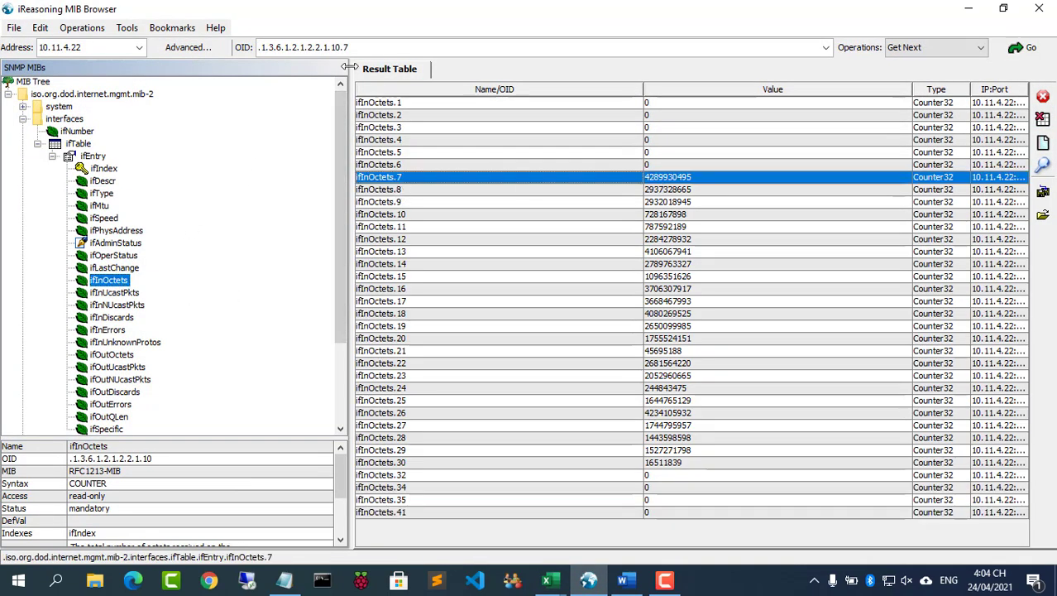
pyautogui.moveTo(259, 48); pyautogui.dragTo(360, 47)
# - Paste the copied ifInOctets.7 OID into the dataIn1 get() call
pyautogui.hotkey('ctrl', 'c')
pyautogui.hotkey('alt', 'Tab')
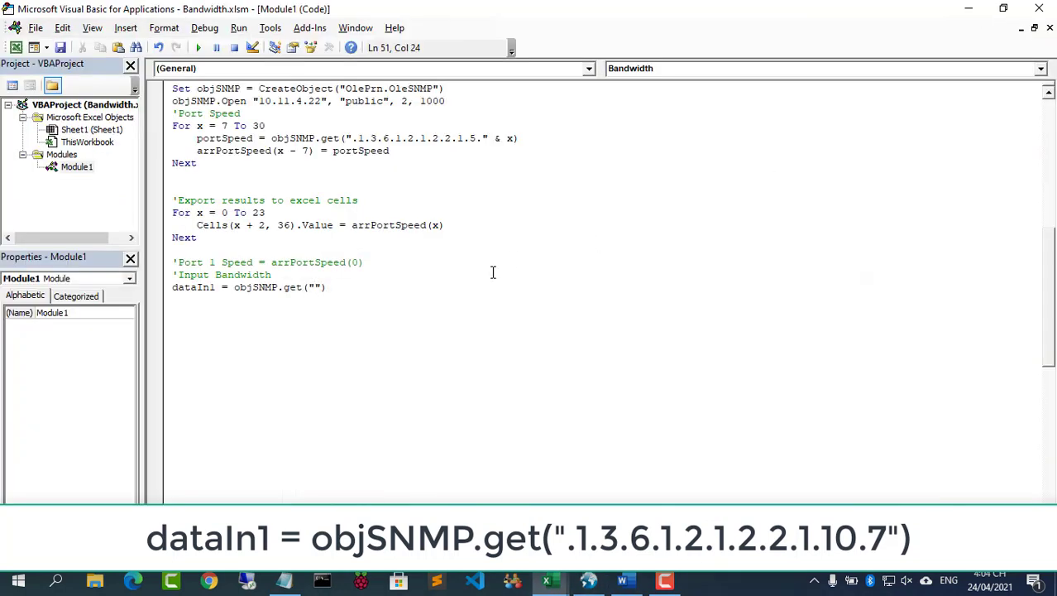
pyautogui.hotkey('ctrl', 'v')
pyautogui.click(492, 287)
pyautogui.press('Return')
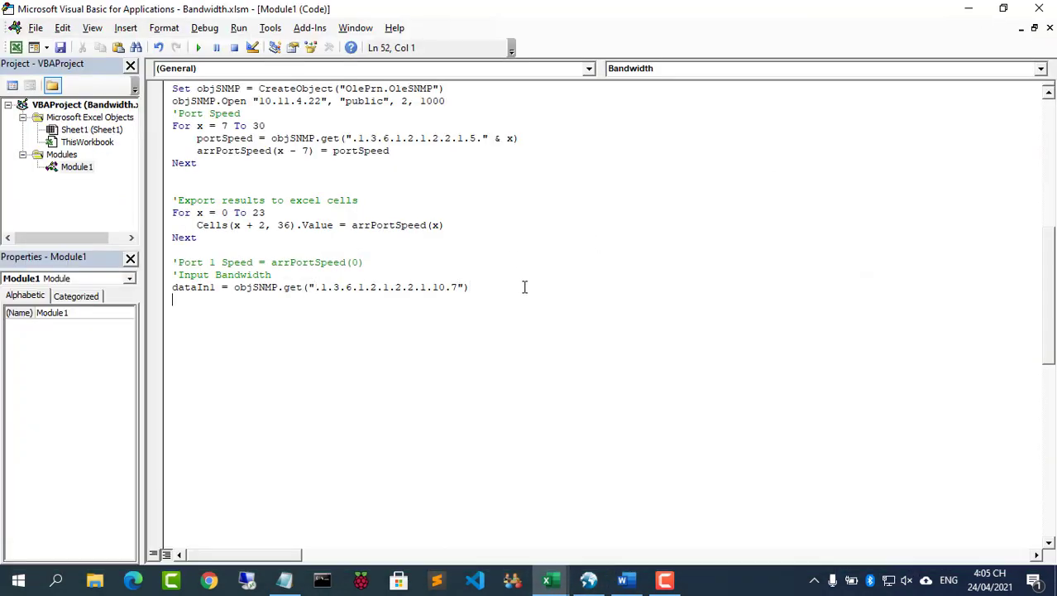
# - Add a 'Pause for 2 seconds' comment, a t2-t1 = 2 note and Application.Wait (Now() + TimeValue("0:00:02"))
pyautogui.write('Pause')
pyautogui.write(' for 2 seconds')
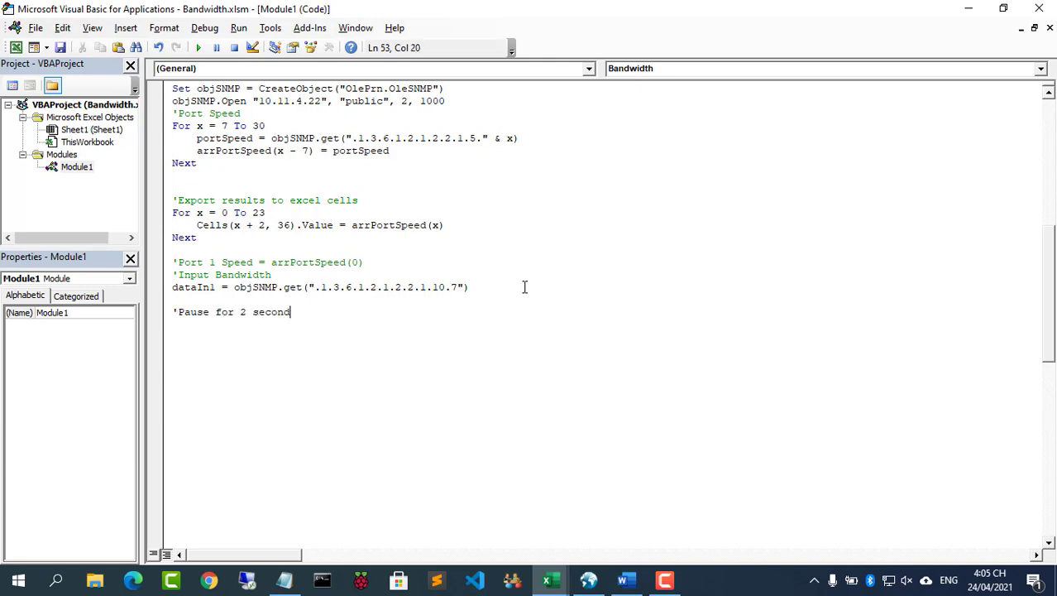
pyautogui.press('Return')
pyautogui.write("'t2-")
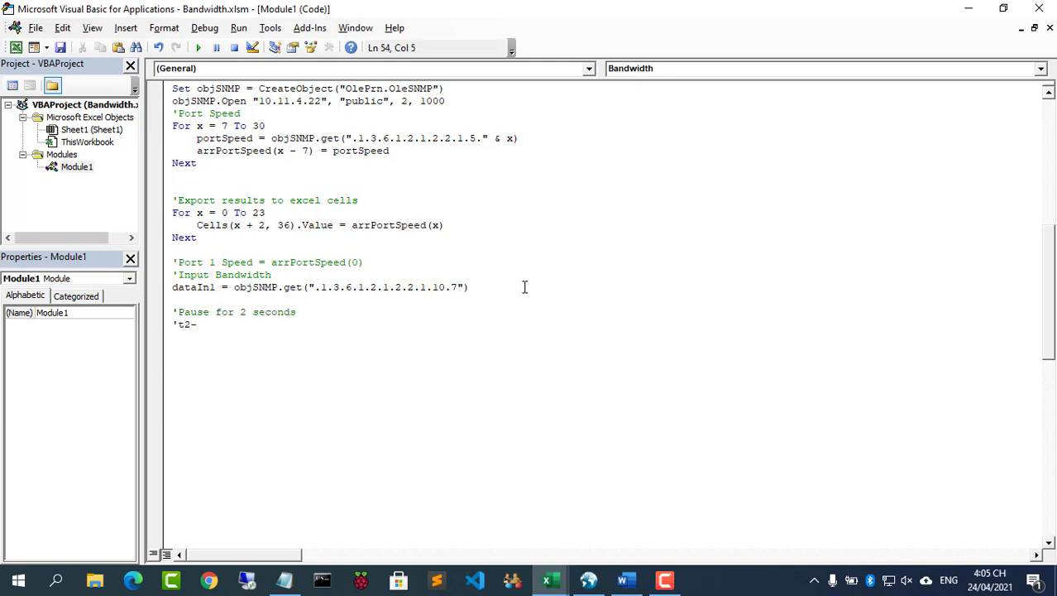
pyautogui.write('t1')
pyautogui.write(' = 2')
pyautogui.write('Application')
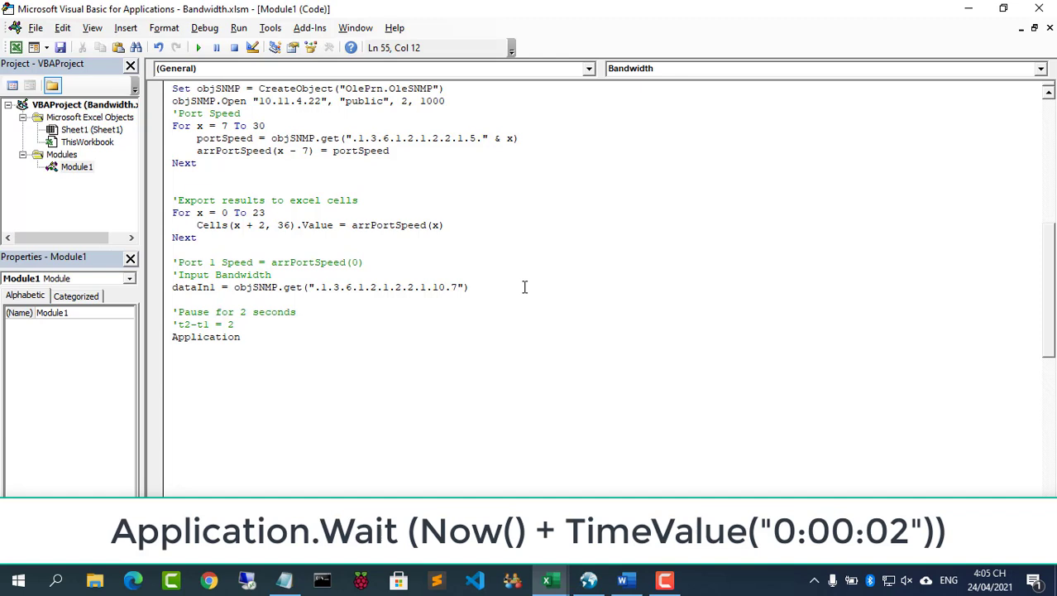
pyautogui.write('.Wait')
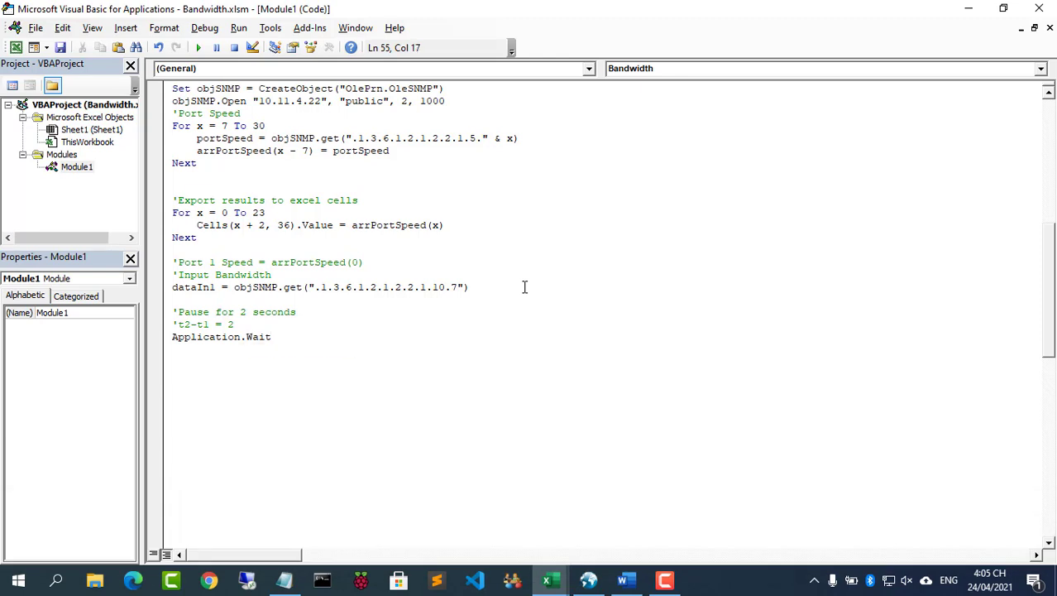
pyautogui.write('()')
pyautogui.press('Left')
pyautogui.write('Now()+')
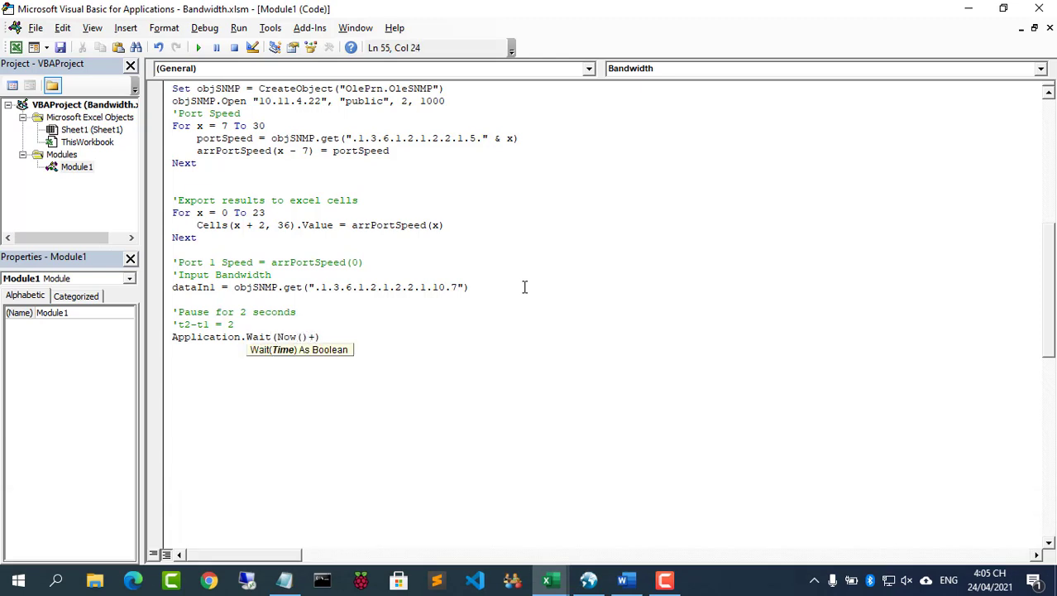
pyautogui.write('TimeValue()')
pyautogui.write('"0:00:')
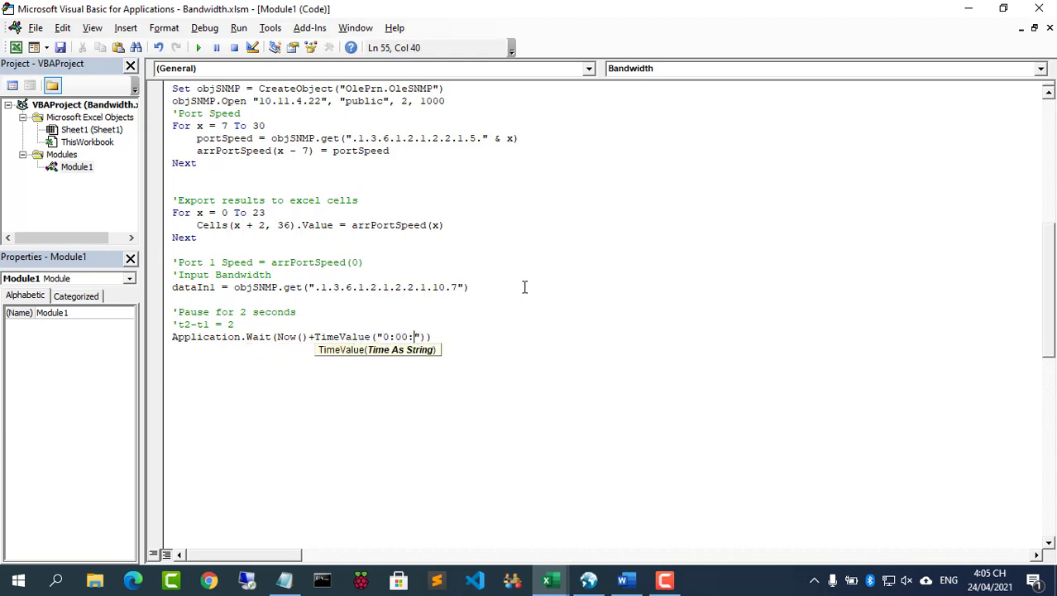
pyautogui.write('02')
pyautogui.click(670, 346)
pyautogui.press('Return')
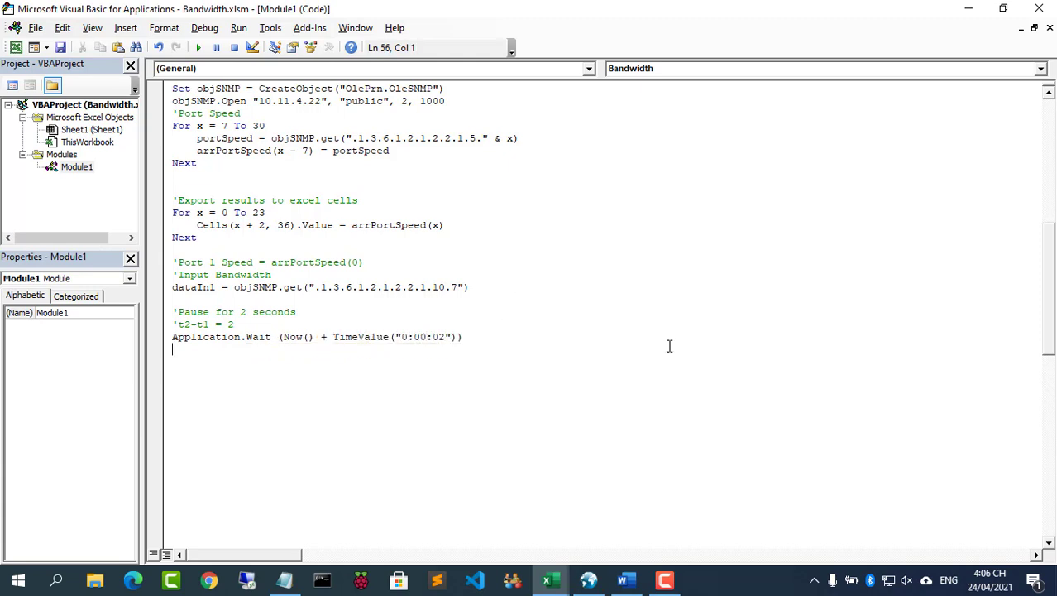
pyautogui.press('Return')
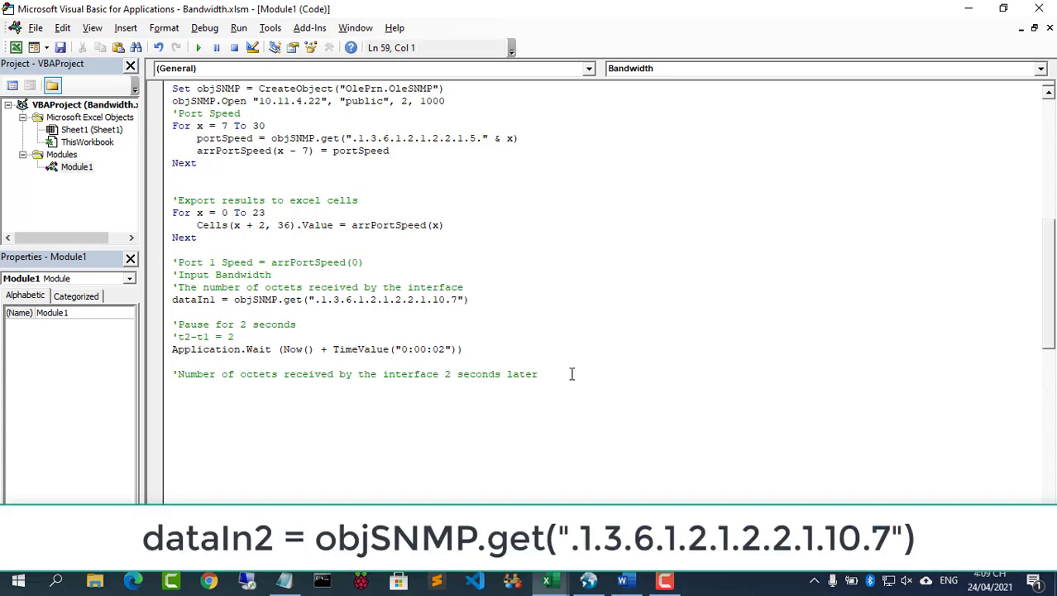
# - Duplicate the dataIn1 read below the wait as a dataIn2 read
pyautogui.moveTo(468, 299); pyautogui.dragTo(172, 299)
pyautogui.hotkey('ctrl', 'c')
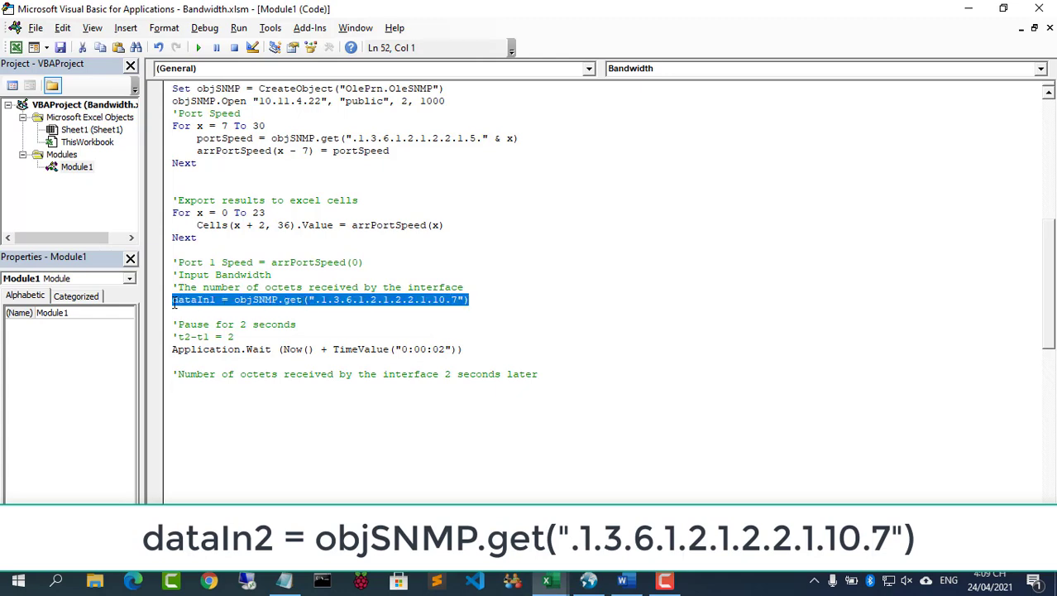
pyautogui.click(224, 386)
pyautogui.hotkey('ctrl', 'v')
pyautogui.moveTo(217, 386); pyautogui.dragTo(209, 386)
pyautogui.write('2')
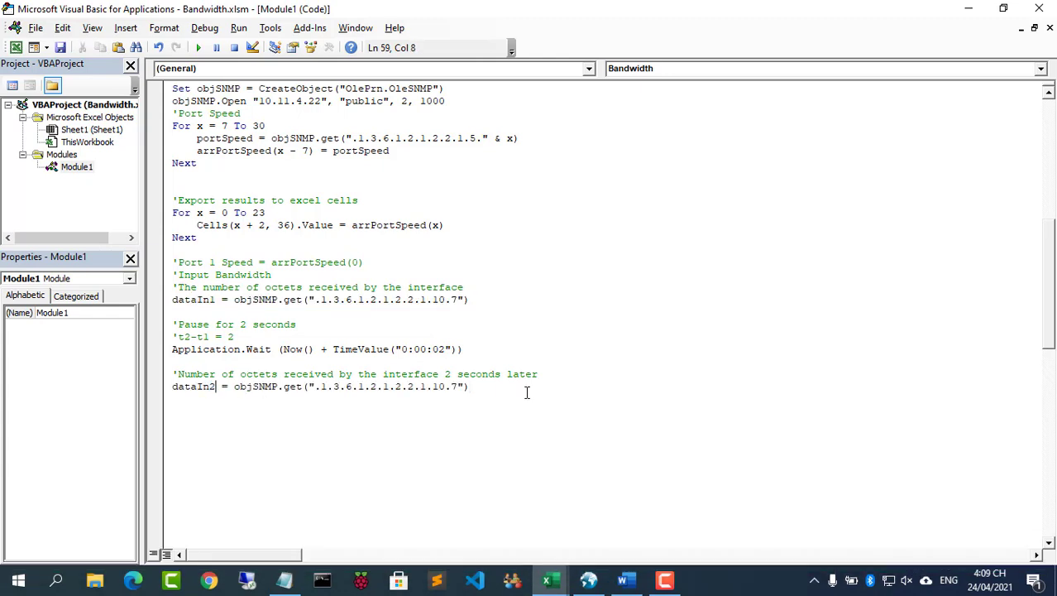
pyautogui.click(513, 386)
pyautogui.press('Return')
# - Move the export results loop block to the end of the module
pyautogui.scroll(-8, 415, 380)
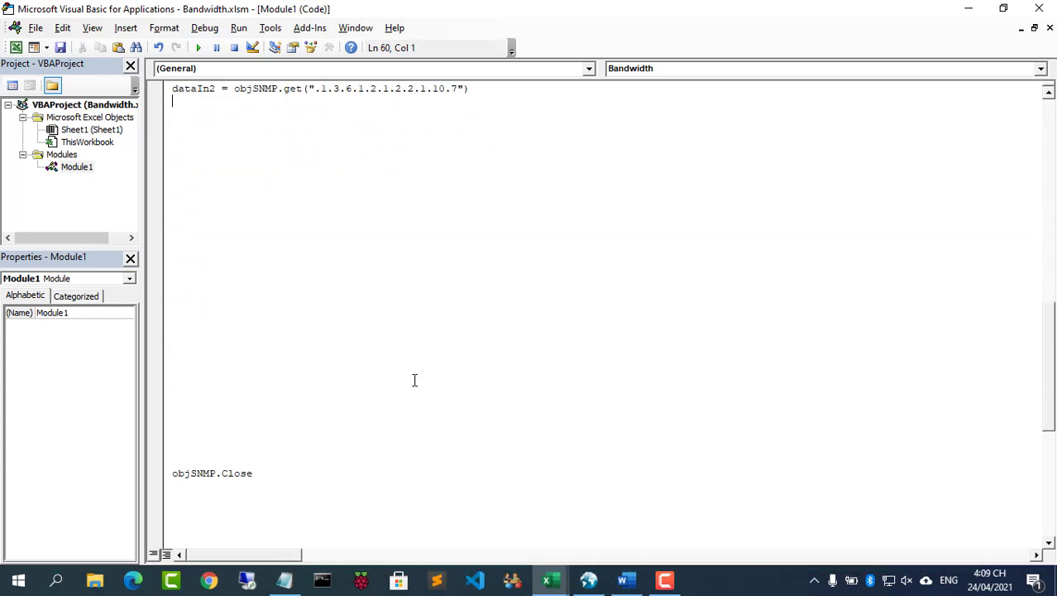
pyautogui.scroll(6, 415, 380)
pyautogui.scroll(1, 415, 379)
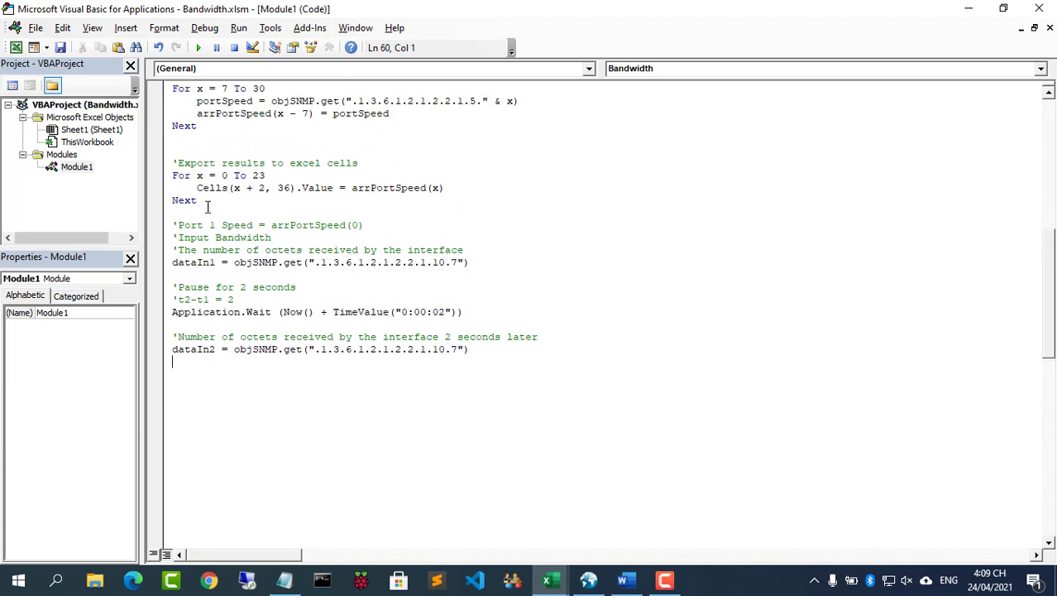
pyautogui.moveTo(207, 202)
pyautogui.mouseDown()
pyautogui.moveTo(171, 162)
pyautogui.moveTo(172, 138)
pyautogui.mouseUp()
pyautogui.press('Delete')
pyautogui.hotkey('ctrl', 'v')
pyautogui.press('Delete')
pyautogui.hotkey('ctrl', 'End')
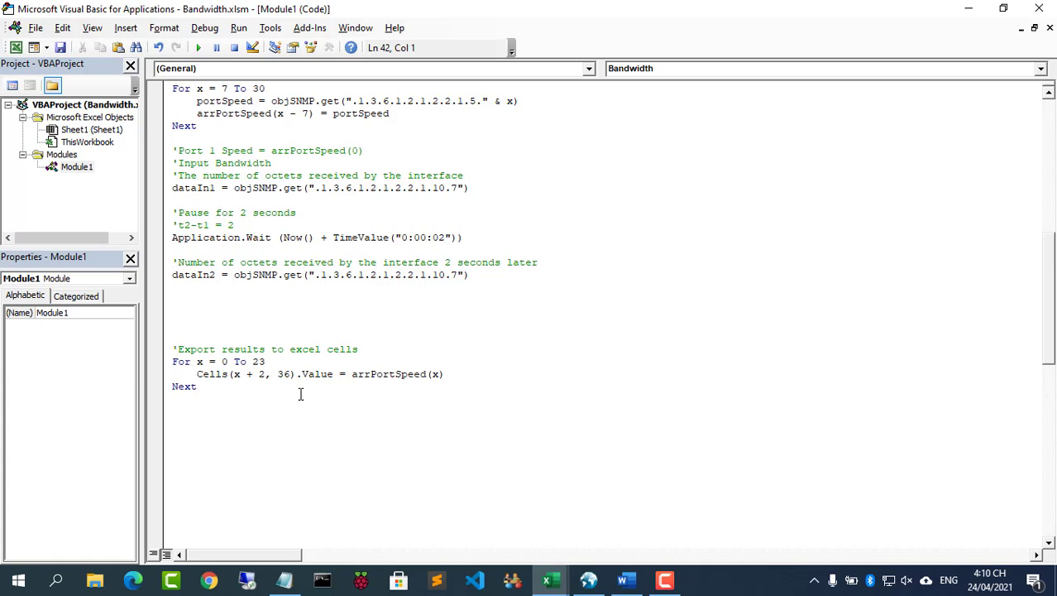
# - Add the formula InBw = (dataIn2-dataIn1)*8*100/arrPortSpeed(0), checking it against the speed and wait comments
pyautogui.write('InBw ')
pyautogui.write('= (')
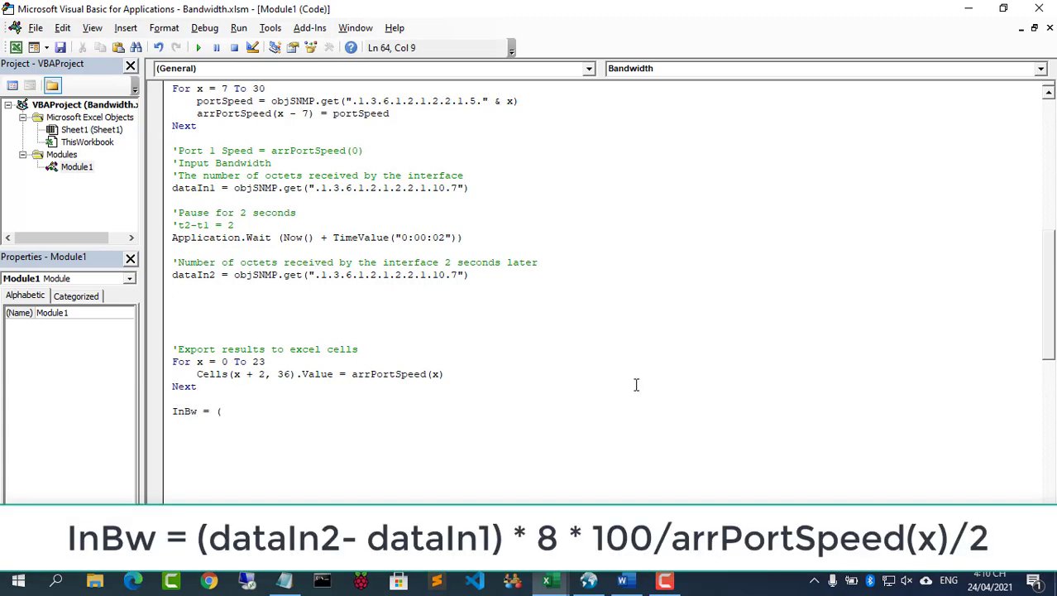
pyautogui.write('dataIn2')
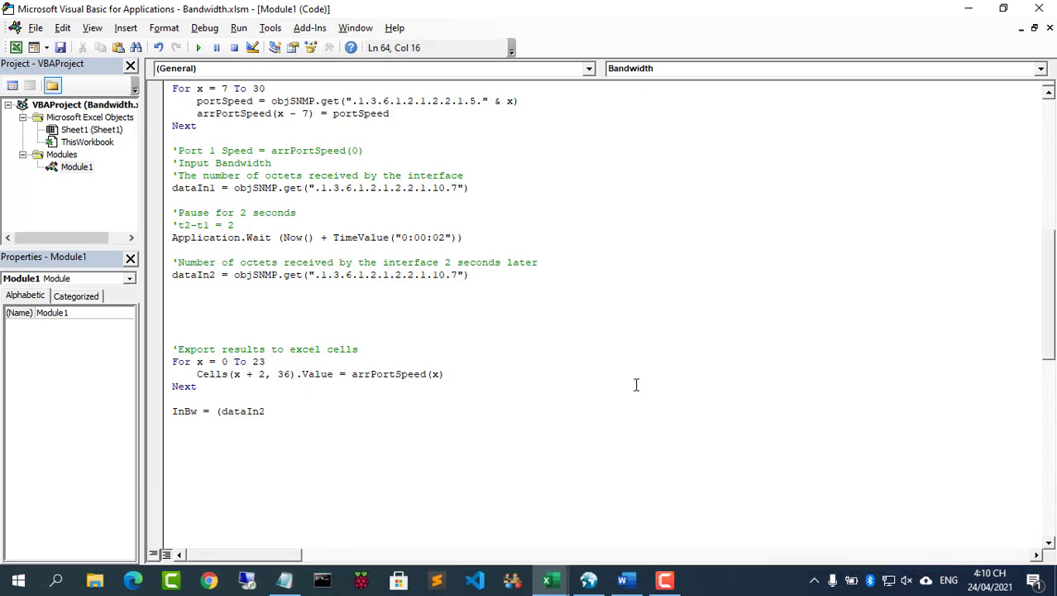
pyautogui.write('-dataIn1)')
pyautogui.write('*8*100/')
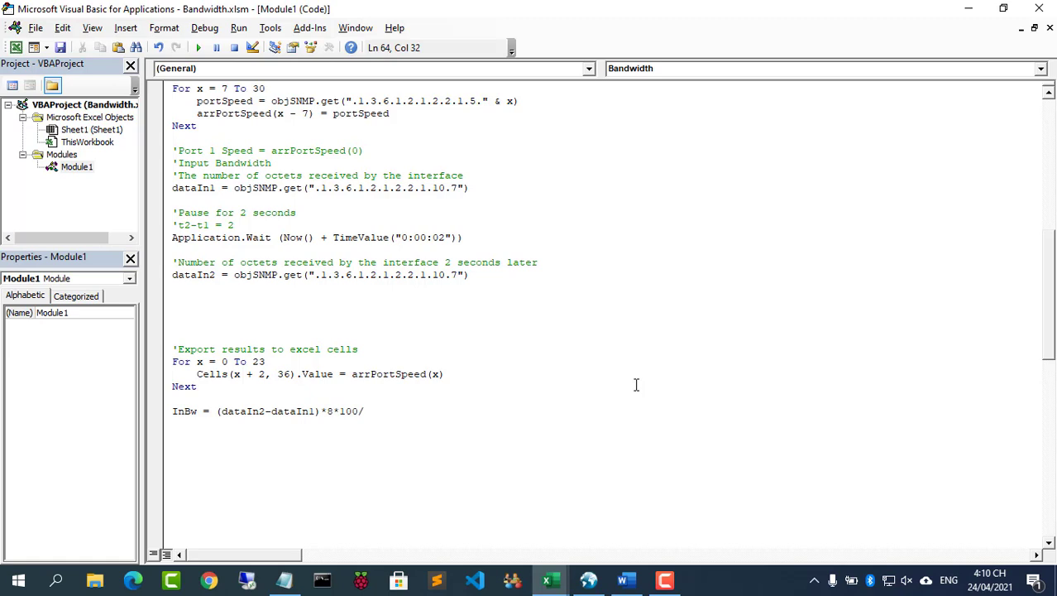
pyautogui.write('arr')
pyautogui.write('PortSpeed(0')
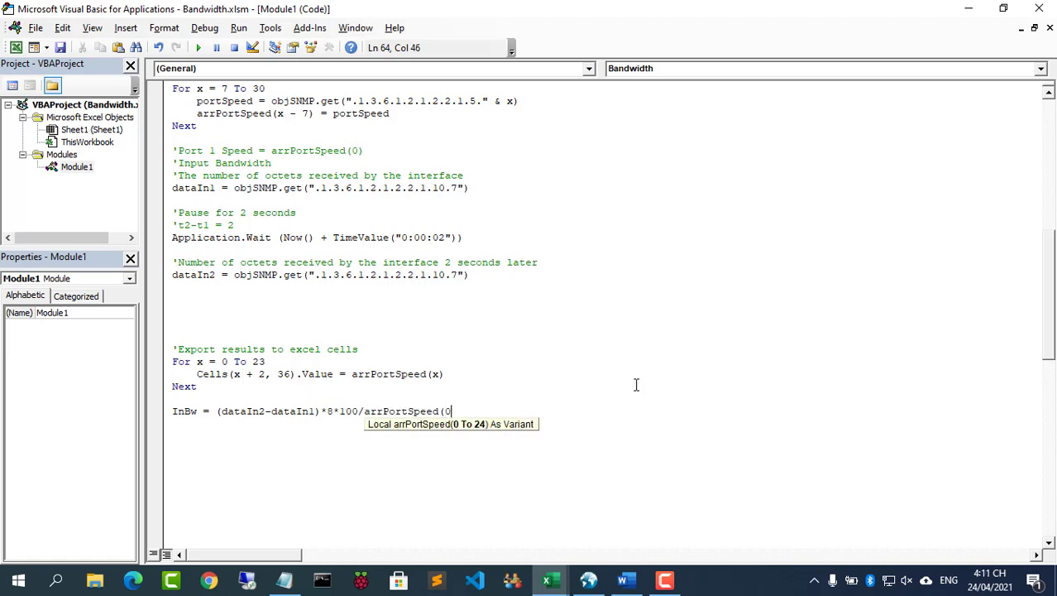
pyautogui.write(') / 2')
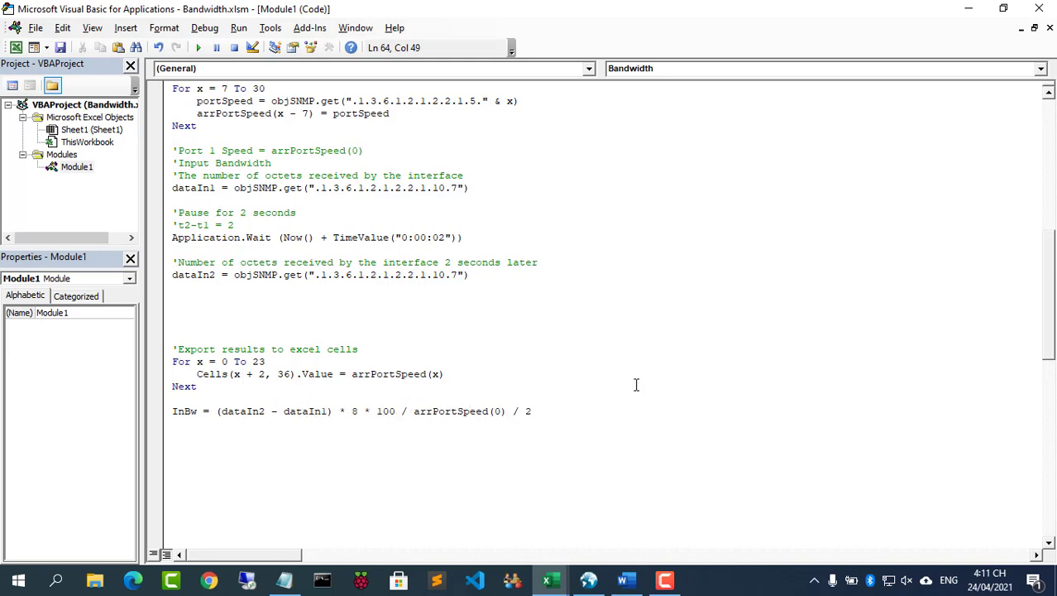
pyautogui.doubleClick(484, 412)
pyautogui.moveTo(504, 411); pyautogui.dragTo(414, 411)
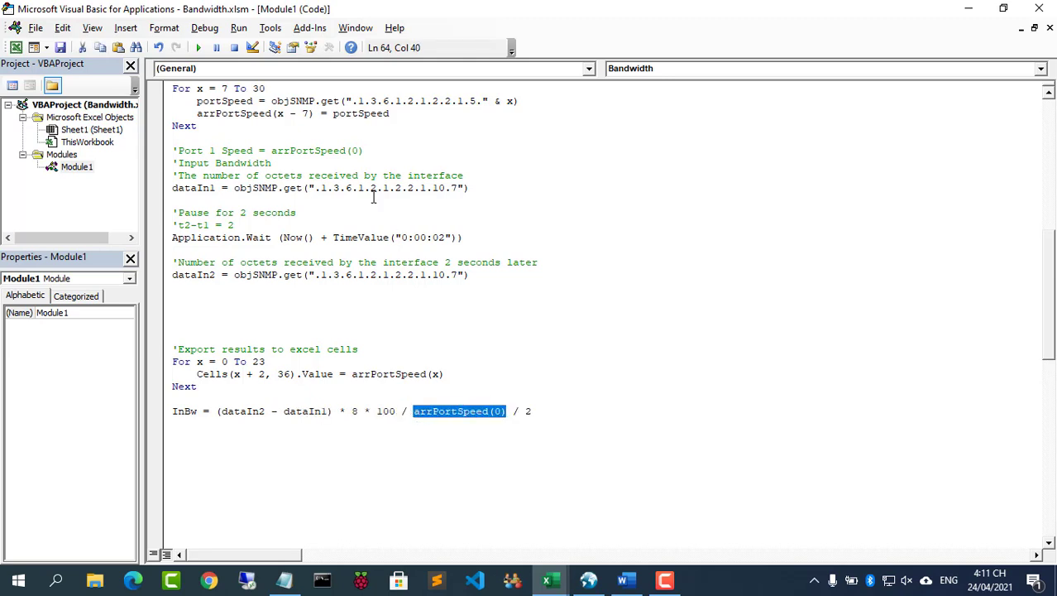
pyautogui.moveTo(363, 150); pyautogui.dragTo(172, 150)
pyautogui.click(529, 411)
pyautogui.moveTo(236, 224); pyautogui.dragTo(162, 224)
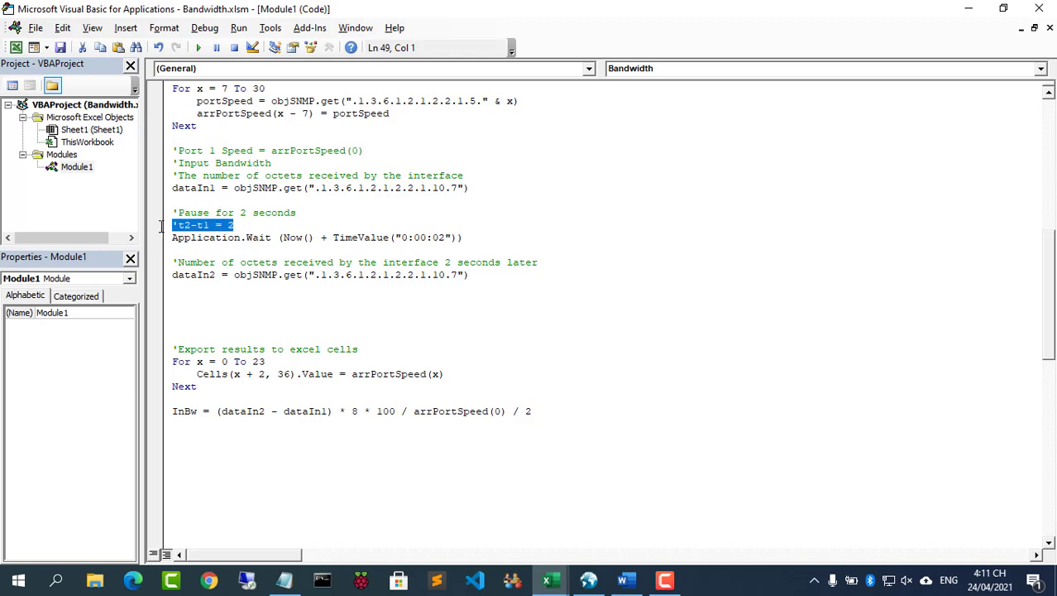
pyautogui.moveTo(432, 237); pyautogui.dragTo(452, 238)
pyautogui.click(545, 406)
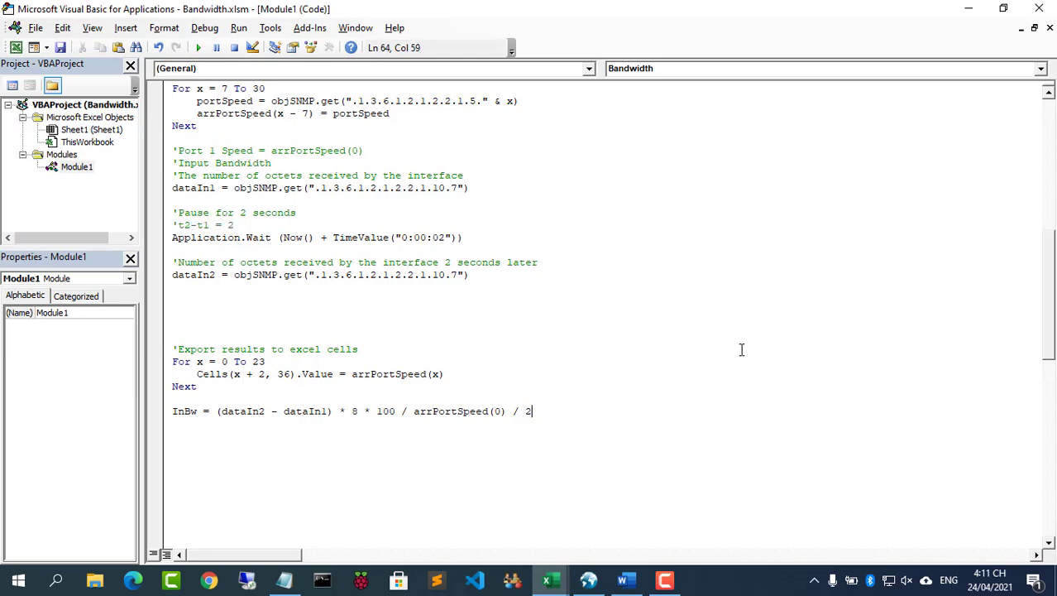
# - Write InBw to the sheet with Cells(2,34).Value = InBw, leaving a blank comment line above
pyautogui.press('Return')
pyautogui.write('Cells')
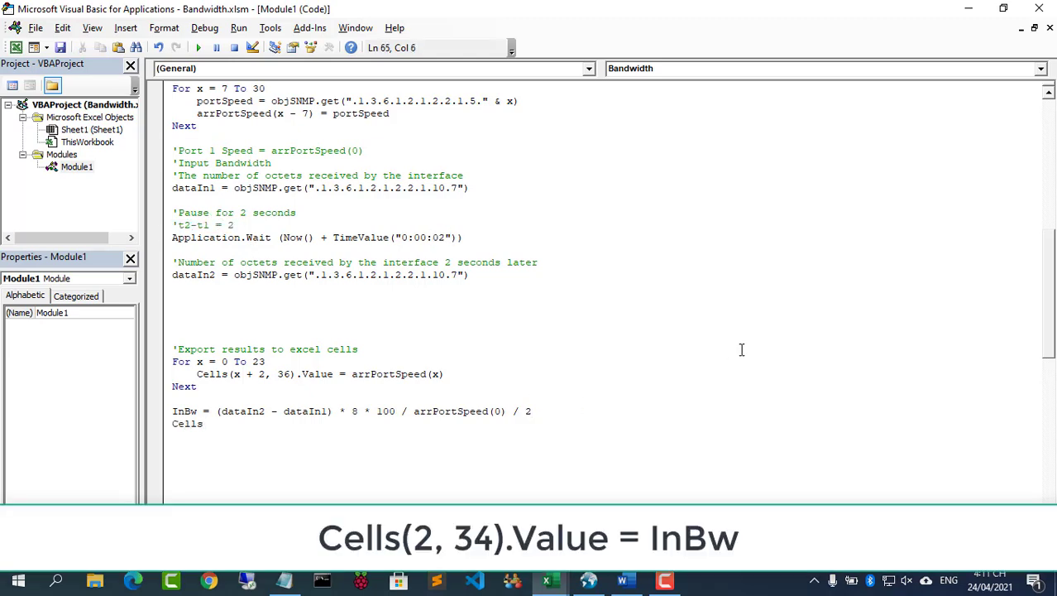
pyautogui.write('(2')
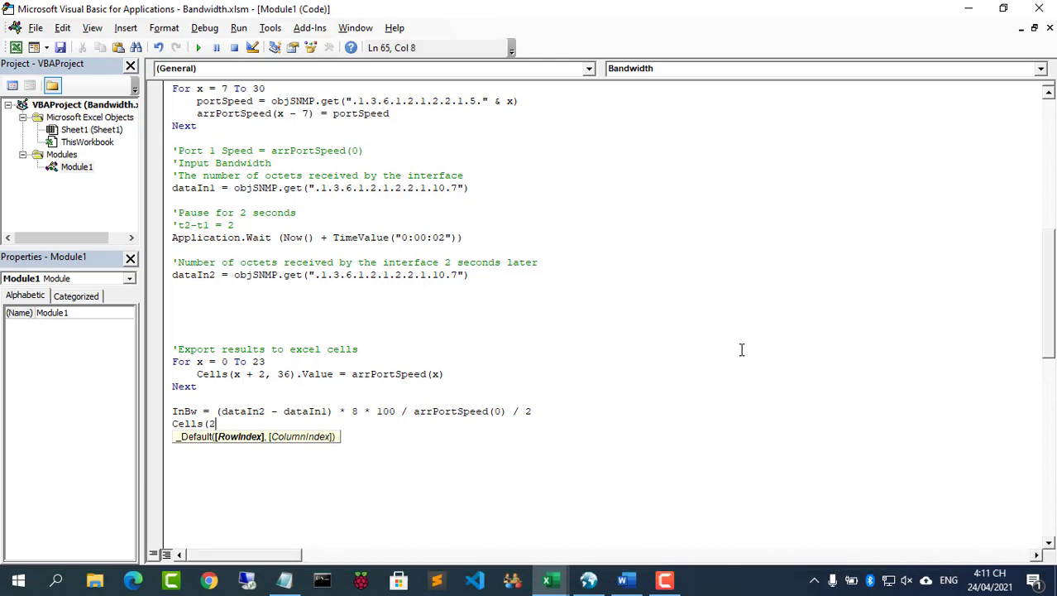
pyautogui.write(',34')
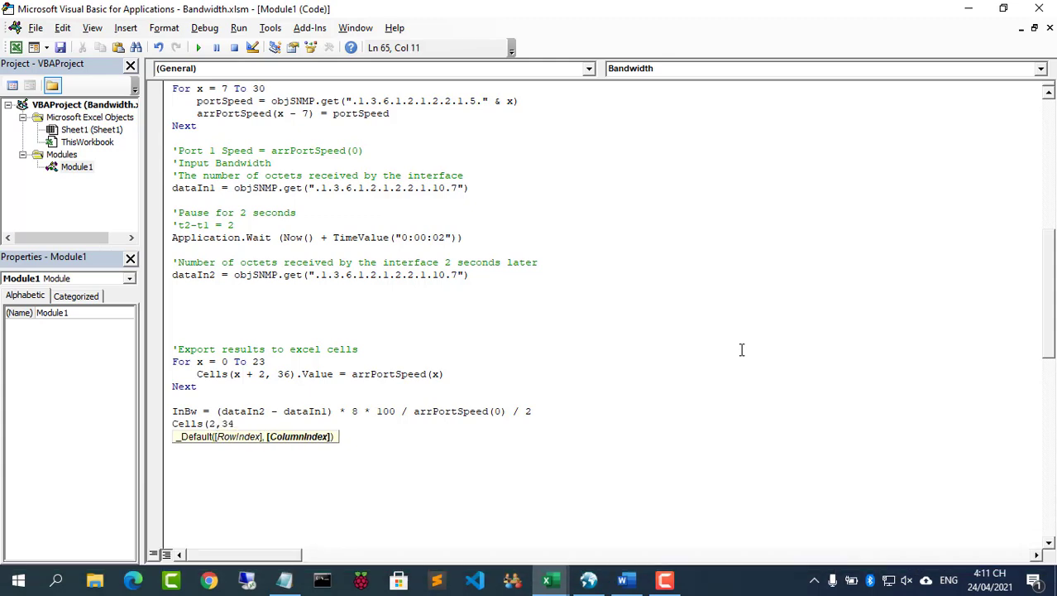
pyautogui.write(').Value = InBw')
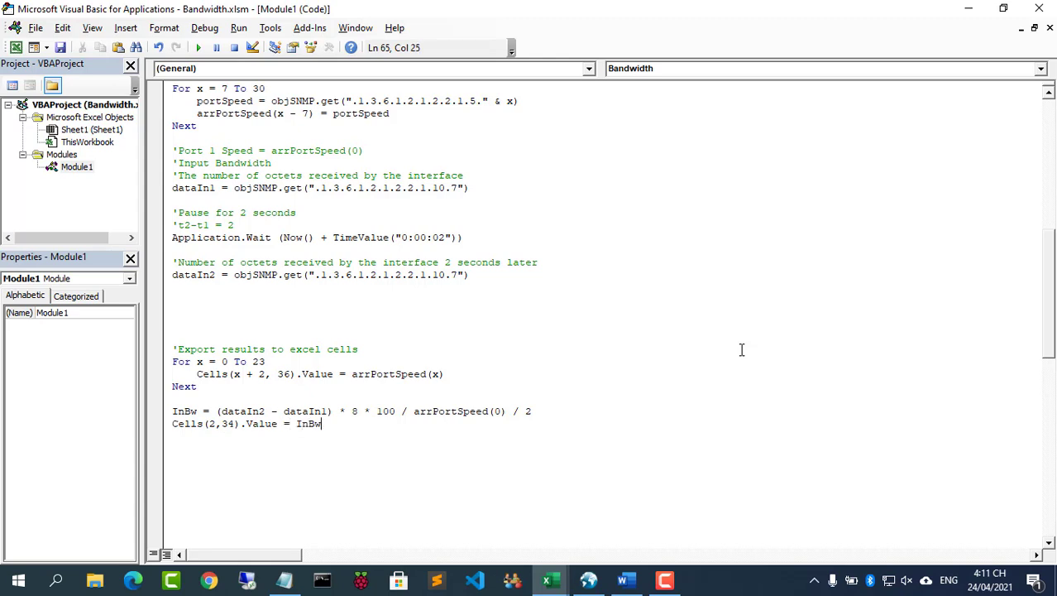
pyautogui.press('Return')
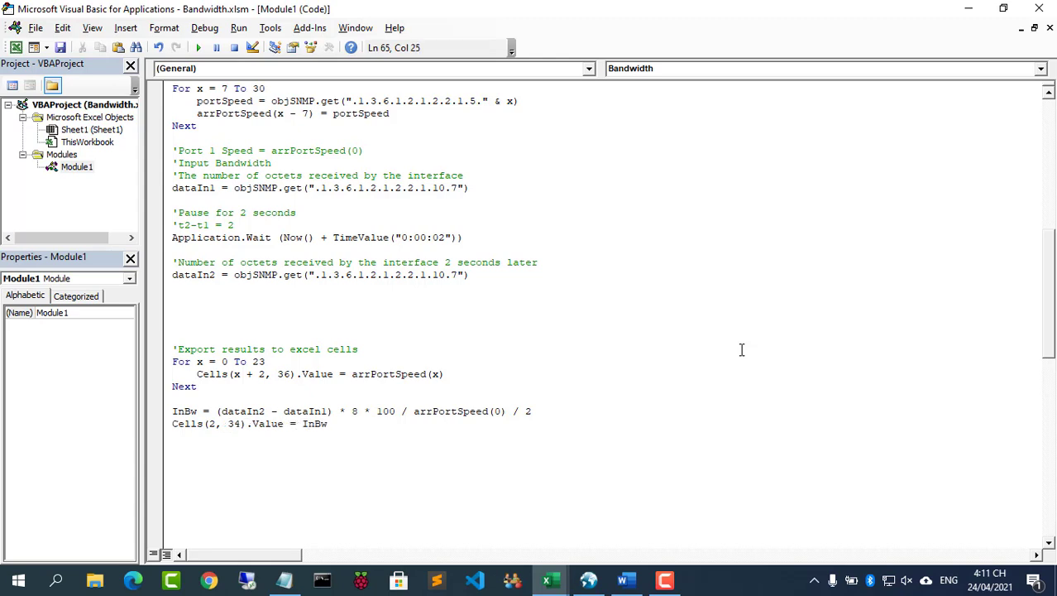
pyautogui.click(597, 397)
pyautogui.press('Return')
pyautogui.write("'%")
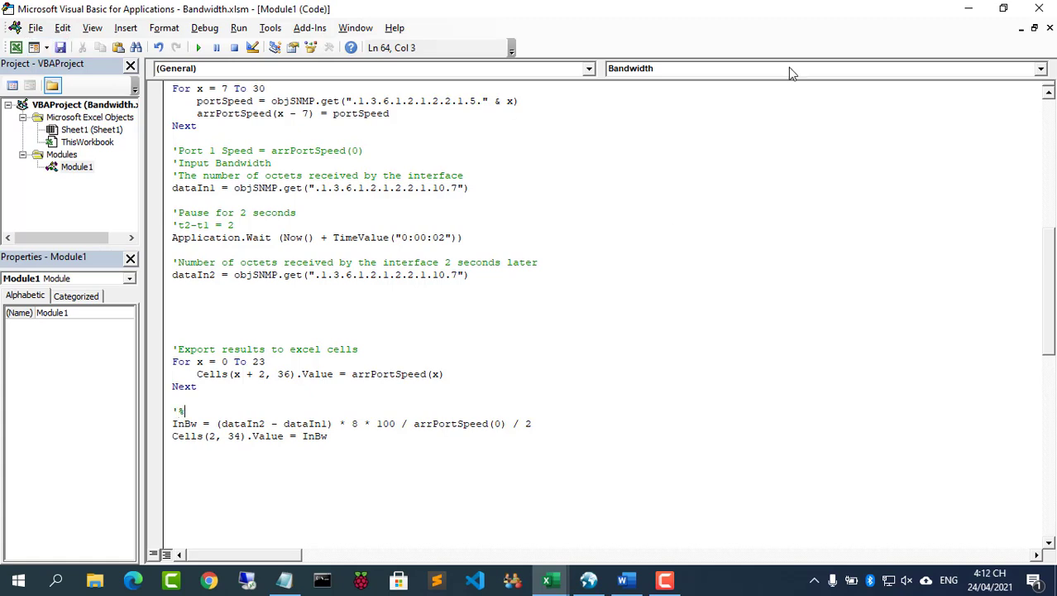
# - Run START in the Bandwidth workbook and check the Input (Mbps) cell AH2 and port 1 IfSpeed
pyautogui.click(971, 9)
pyautogui.moveTo(547, 581)
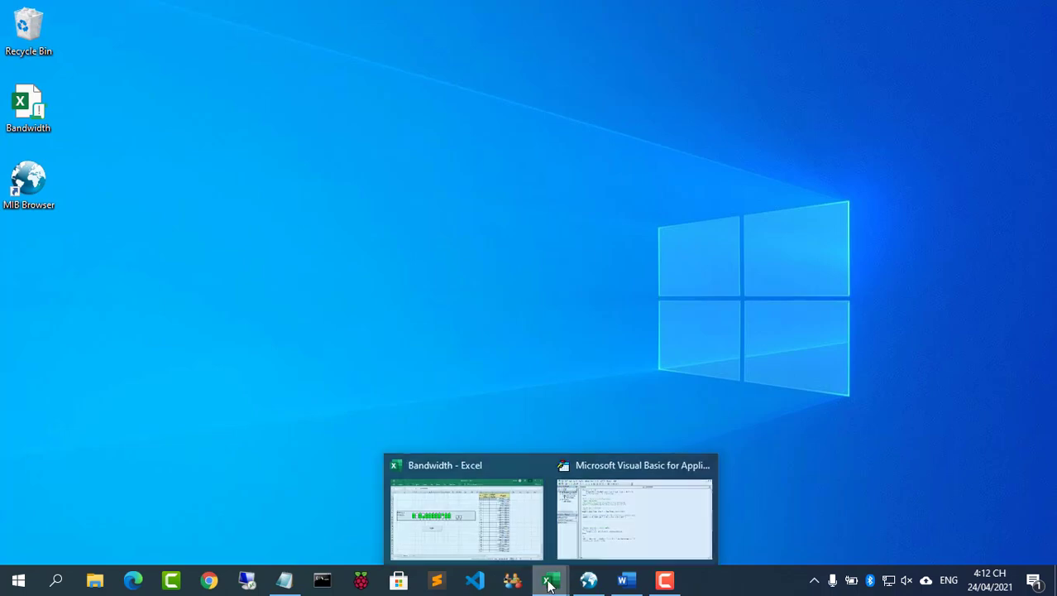
pyautogui.click(530, 496)
pyautogui.click(662, 140)
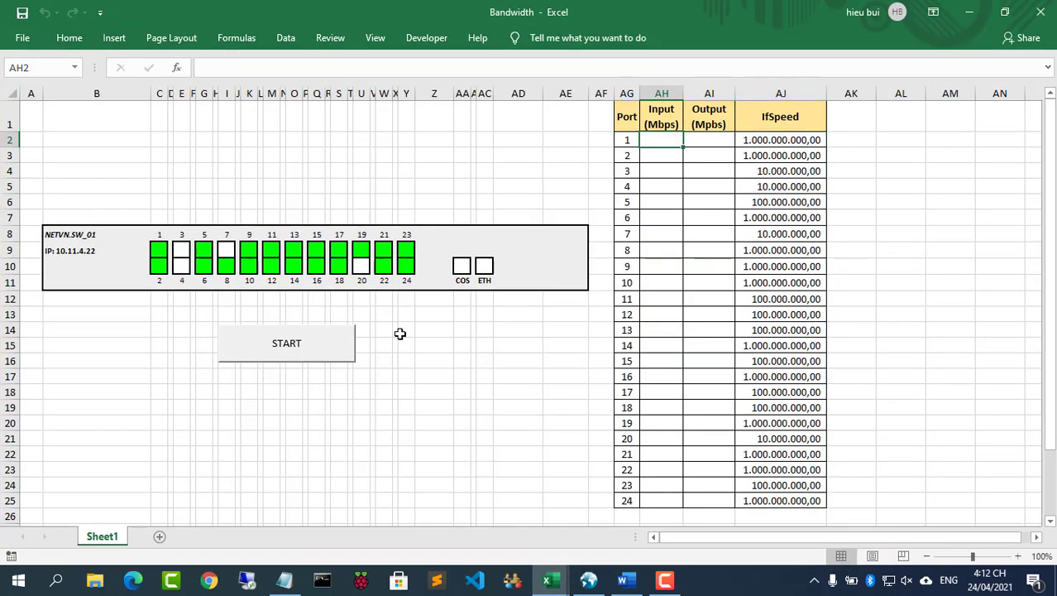
pyautogui.click(311, 359)
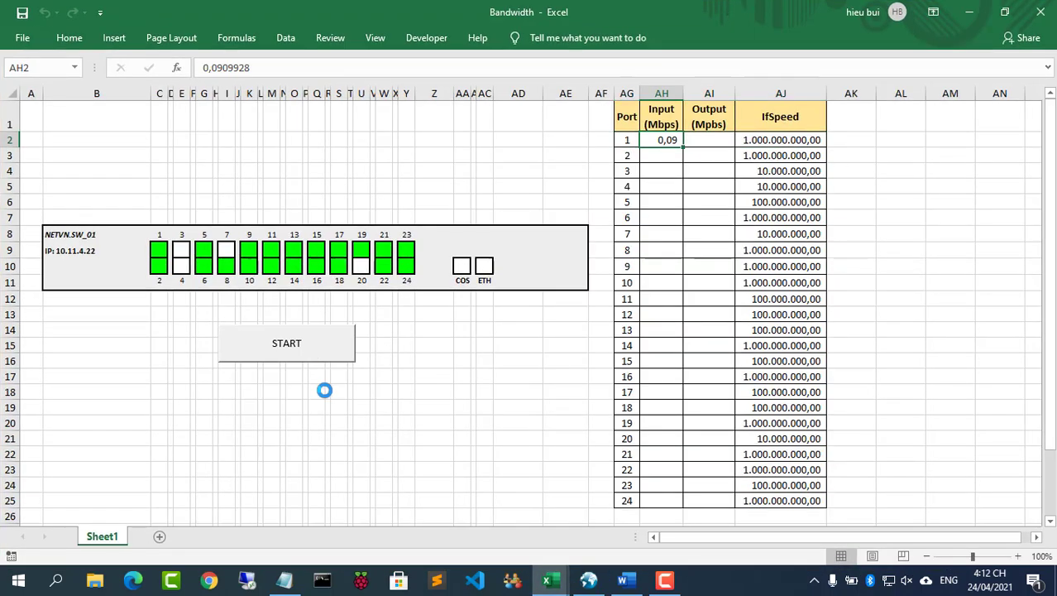
pyautogui.click(672, 124)
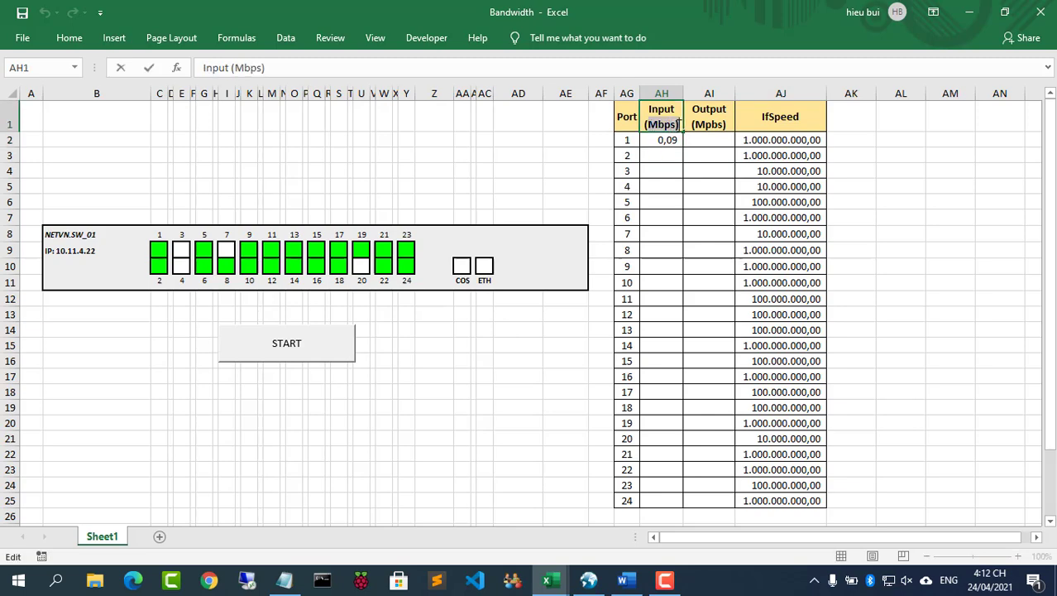
pyautogui.click(779, 140)
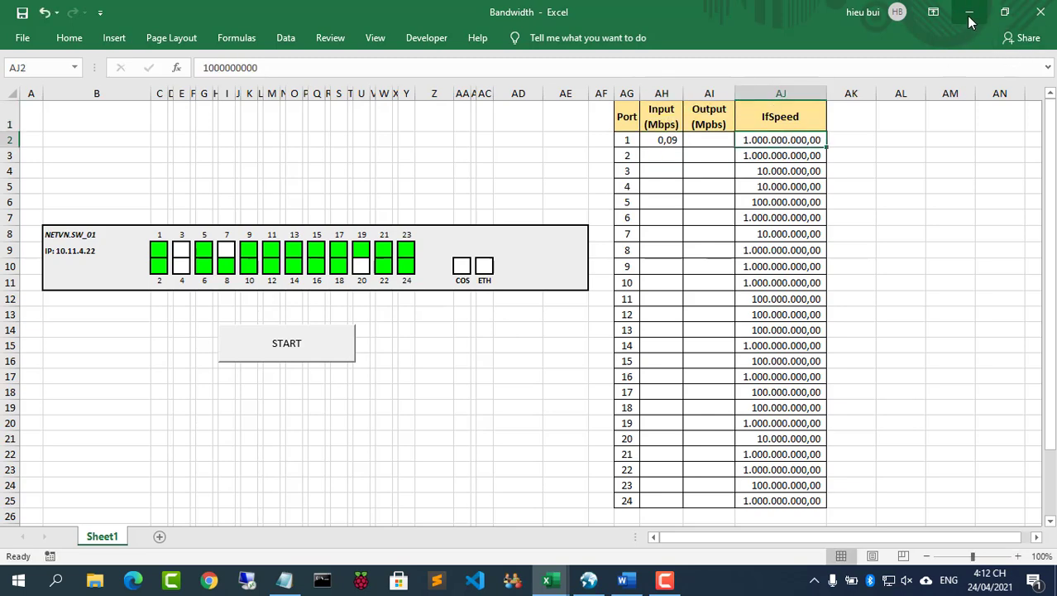
# - Change the comment from % to Mbps, add * 10 to the InBw formula, and save
pyautogui.click(971, 20)
pyautogui.moveTo(547, 580)
pyautogui.click(629, 505)
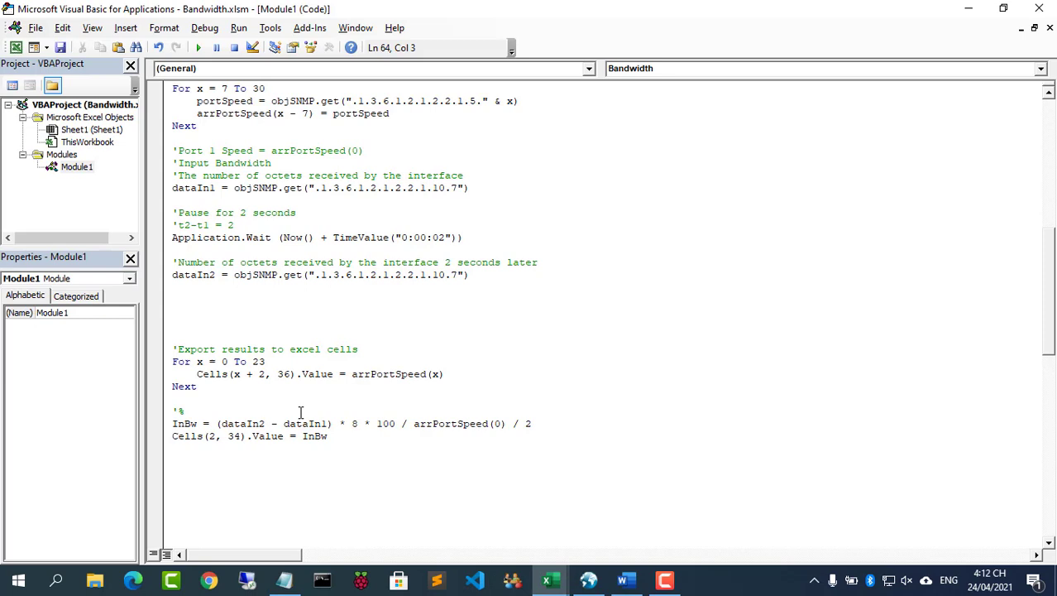
pyautogui.press('BackSpace')
pyautogui.write('Mbps')
pyautogui.click(397, 423)
pyautogui.write('* 1')
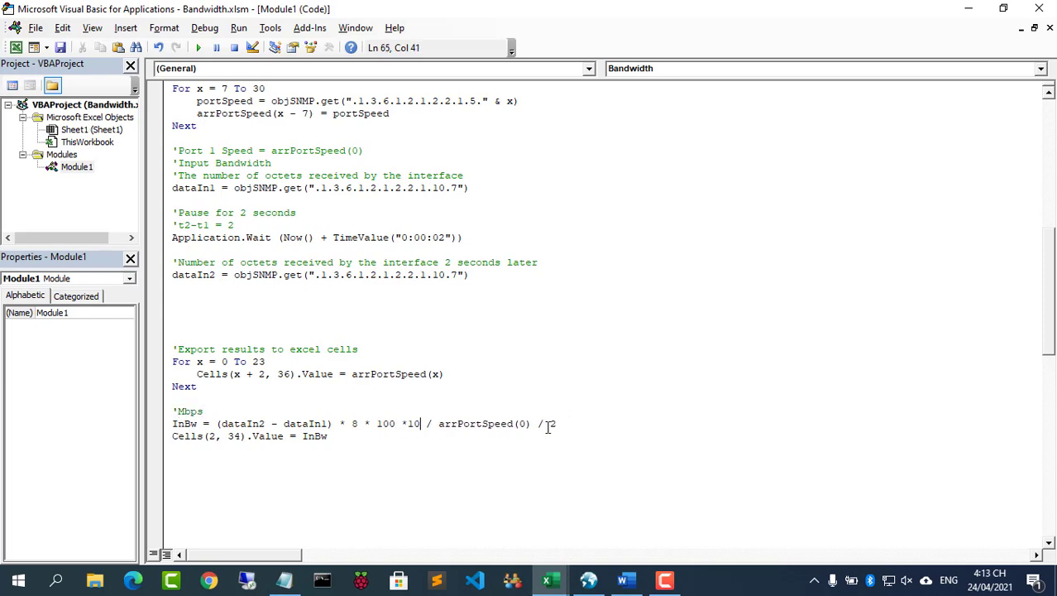
pyautogui.write('0')
pyautogui.click(62, 50)
# - Rerun START so port 1's Input (Mbps) shows 0,76
pyautogui.click(969, 8)
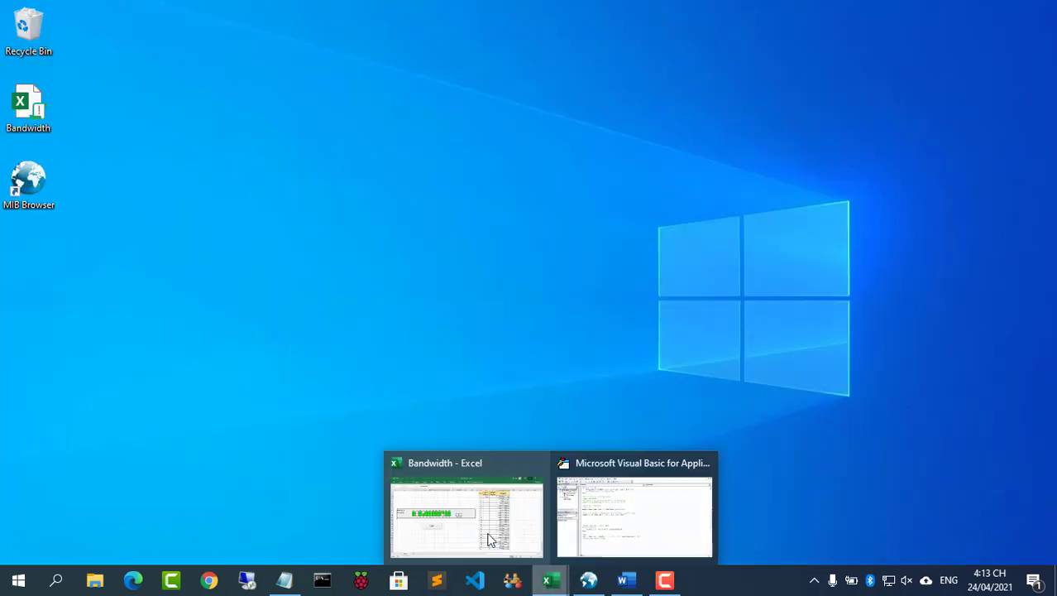
pyautogui.click(488, 538)
pyautogui.click(333, 357)
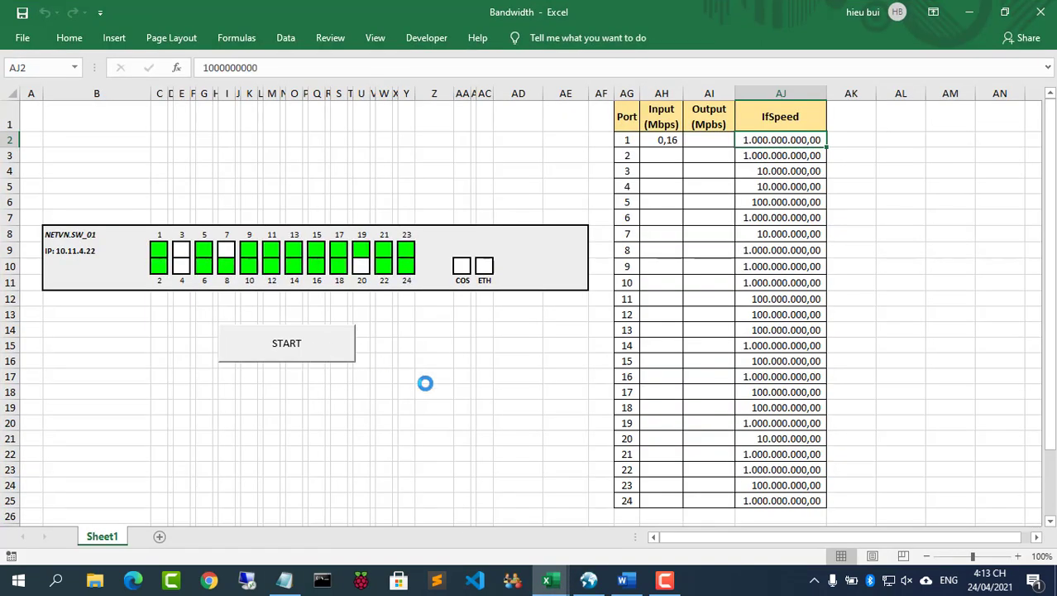
pyautogui.click(309, 361)
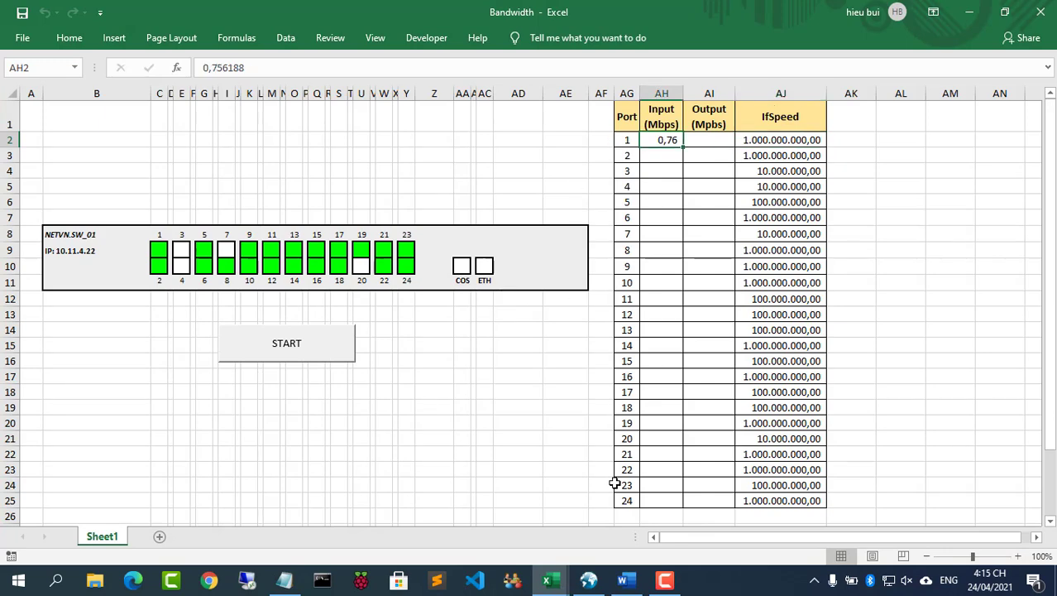
pyautogui.moveTo(547, 581)
pyautogui.click(621, 513)
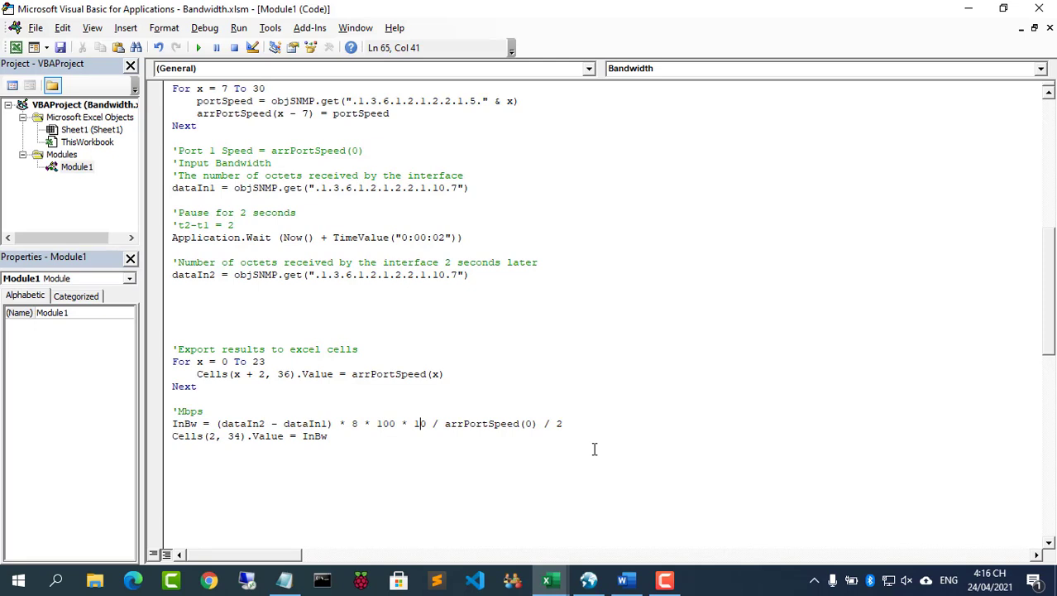
pyautogui.press('Up')
pyautogui.press('Up')
pyautogui.press('Up')
pyautogui.press('Return')
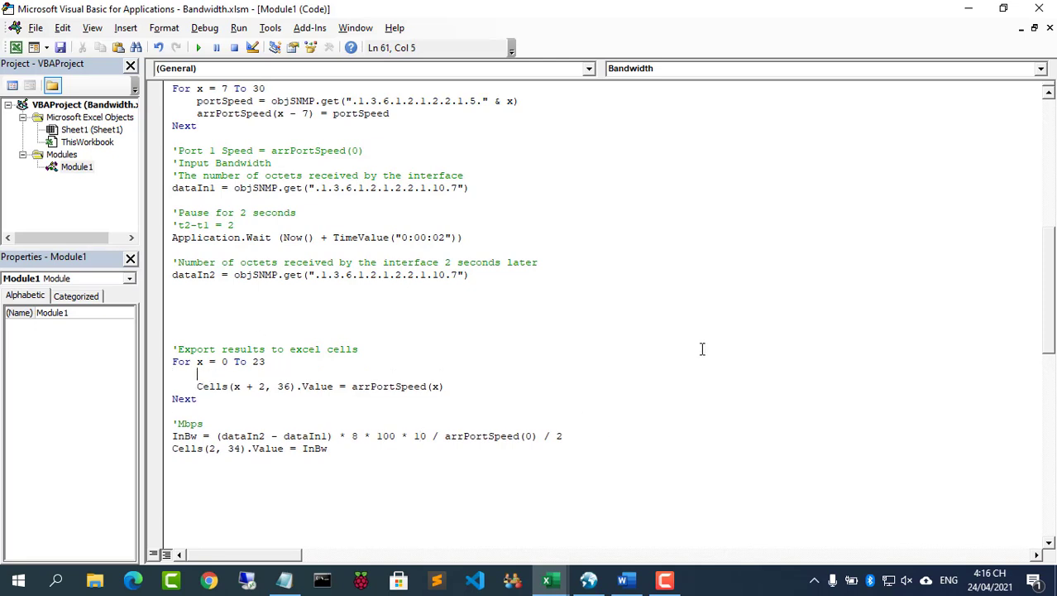
pyautogui.write('If arrPortS')
pyautogui.write('peed(x) ')
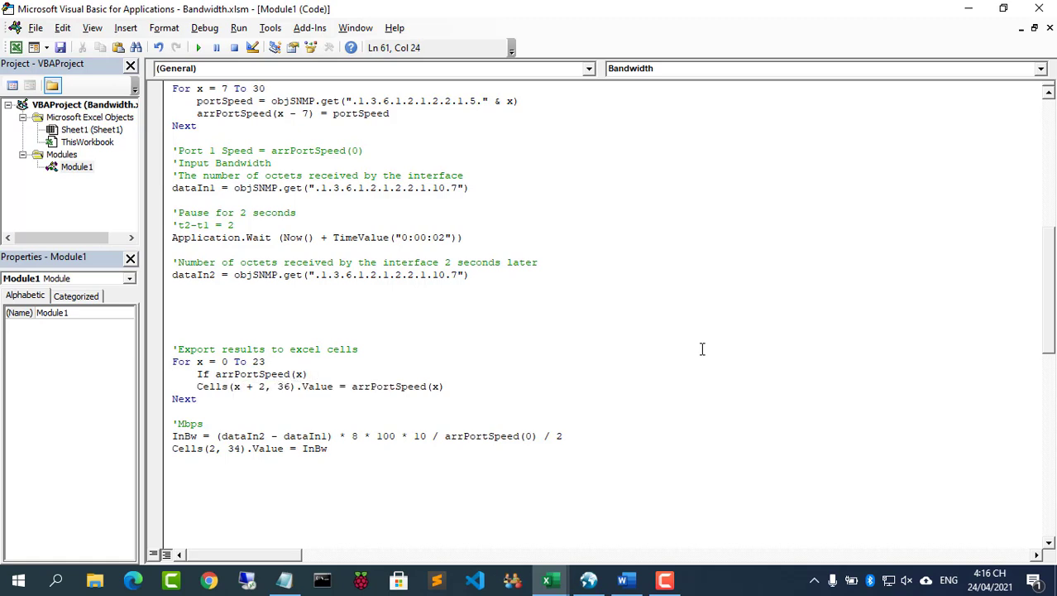
pyautogui.write('= 1000000000 then')
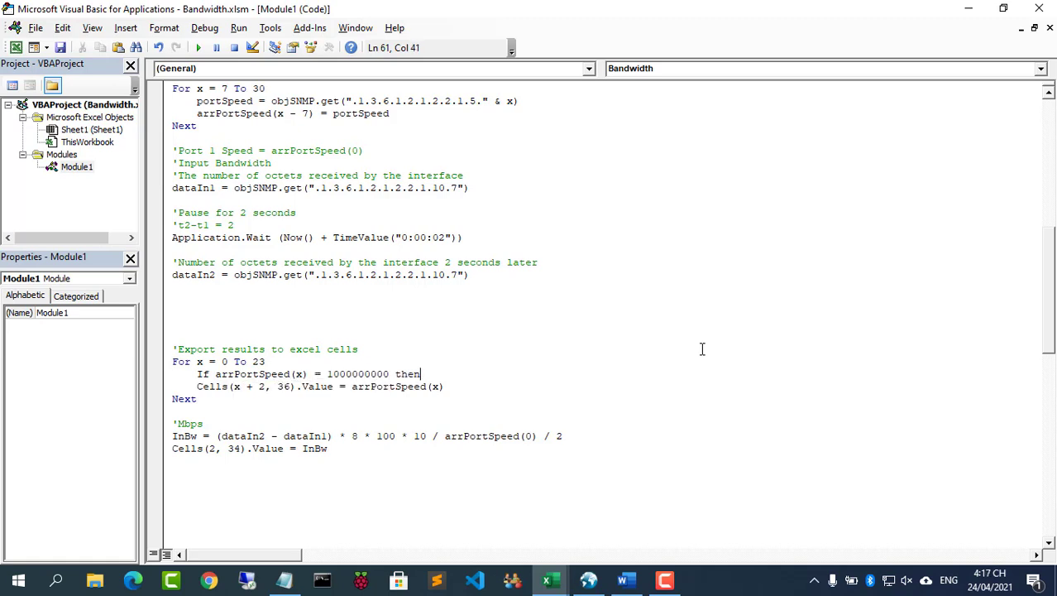
pyautogui.click(591, 385)
pyautogui.press('BackSpace')
pyautogui.press('BackSpace')
pyautogui.press('BackSpace')
pyautogui.press('BackSpace')
pyautogui.press('BackSpace')
pyautogui.press('BackSpace')
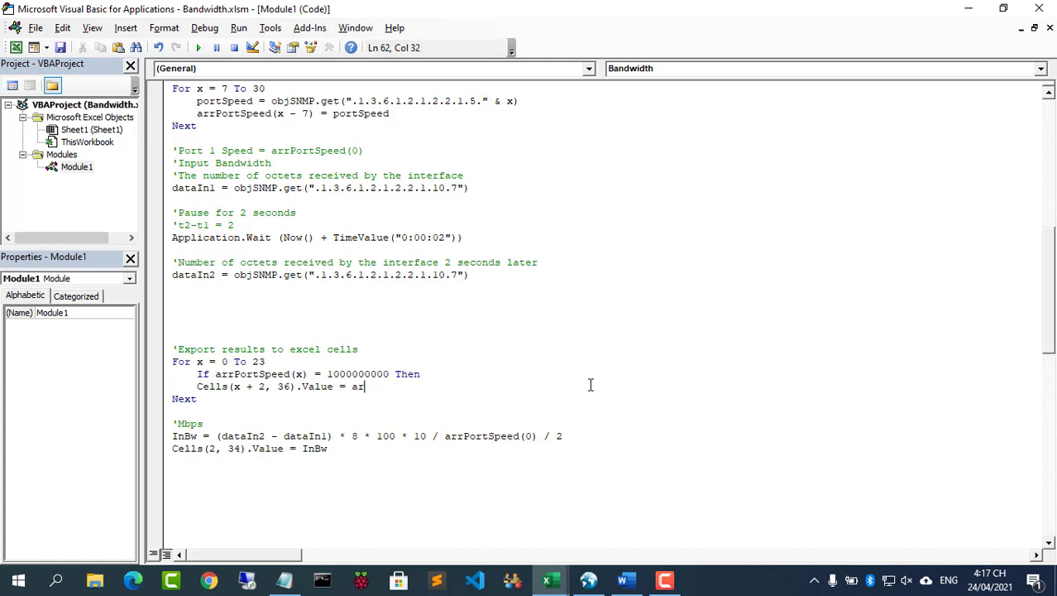
pyautogui.press('BackSpace')
pyautogui.press('BackSpace')
pyautogui.press('BackSpace')
pyautogui.write('"1 Gbps')
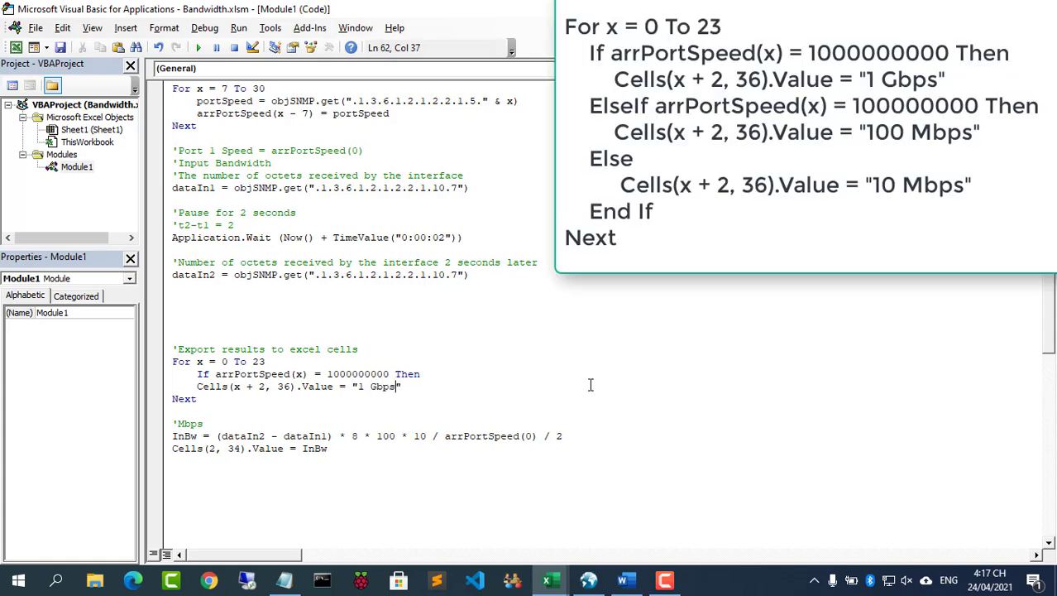
pyautogui.write('"')
pyautogui.click(199, 386)
pyautogui.press('Tab')
pyautogui.click(470, 386)
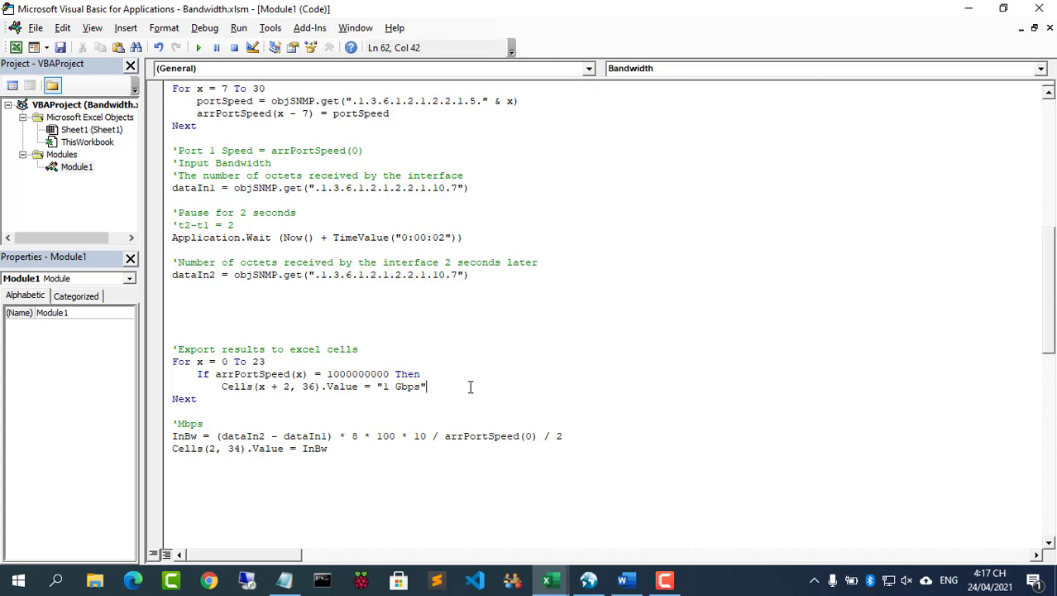
# - Add an ElseIf branch writing "100 Mbps" when arrPortSpeed(x) = 100000000
pyautogui.press('Return')
pyautogui.write('lseIf')
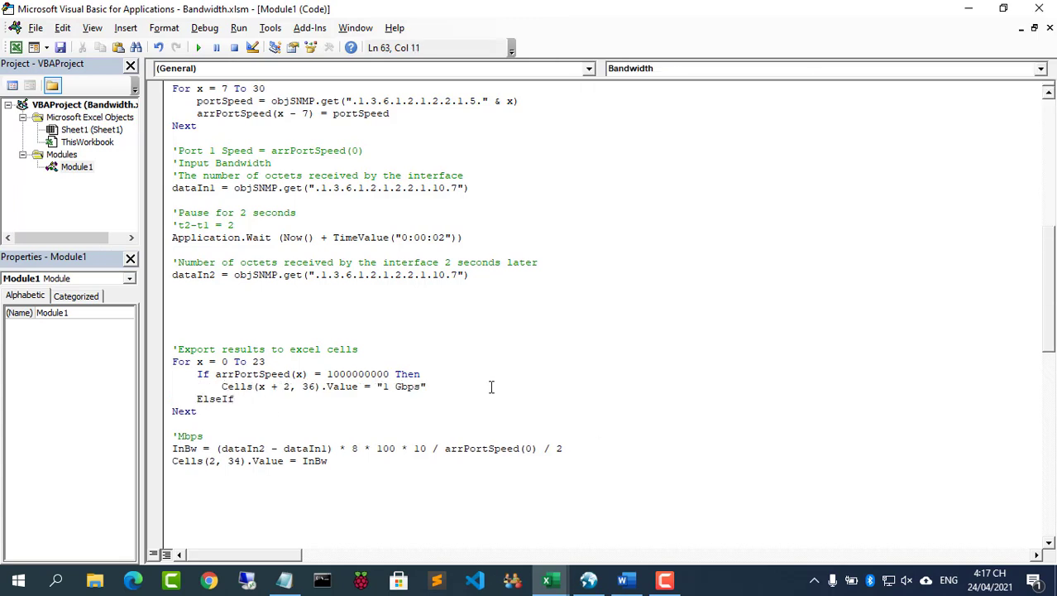
pyautogui.write(' arrPortSpeed')
pyautogui.write('(x) = 1')
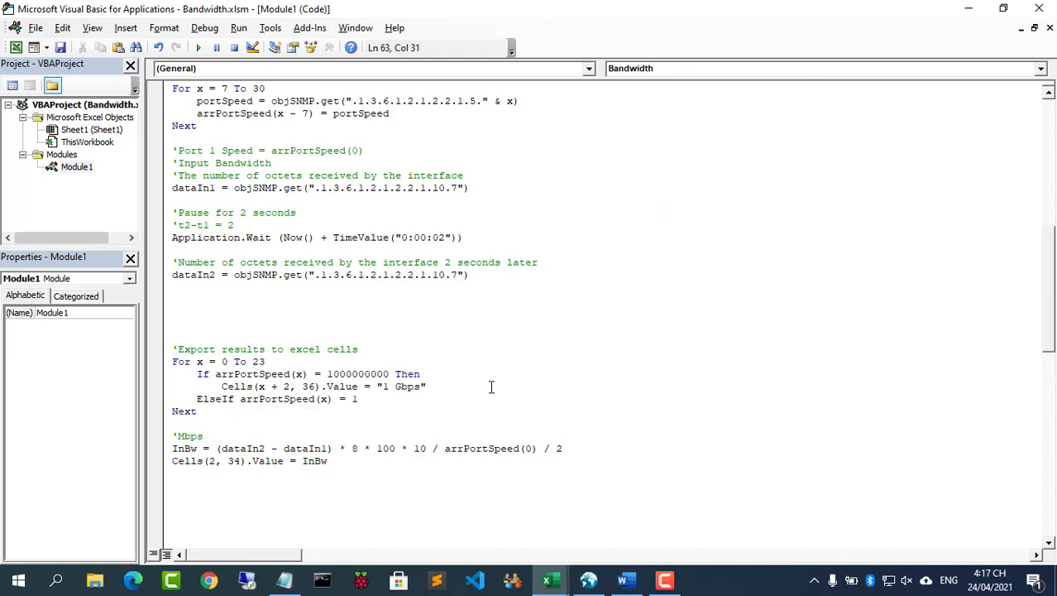
pyautogui.write('00000000 T')
pyautogui.write('hen')
pyautogui.press('Return')
pyautogui.moveTo(427, 386); pyautogui.dragTo(152, 392)
pyautogui.hotkey('ctrl', 'c')
pyautogui.click(172, 411)
pyautogui.hotkey('ctrl', 'v')
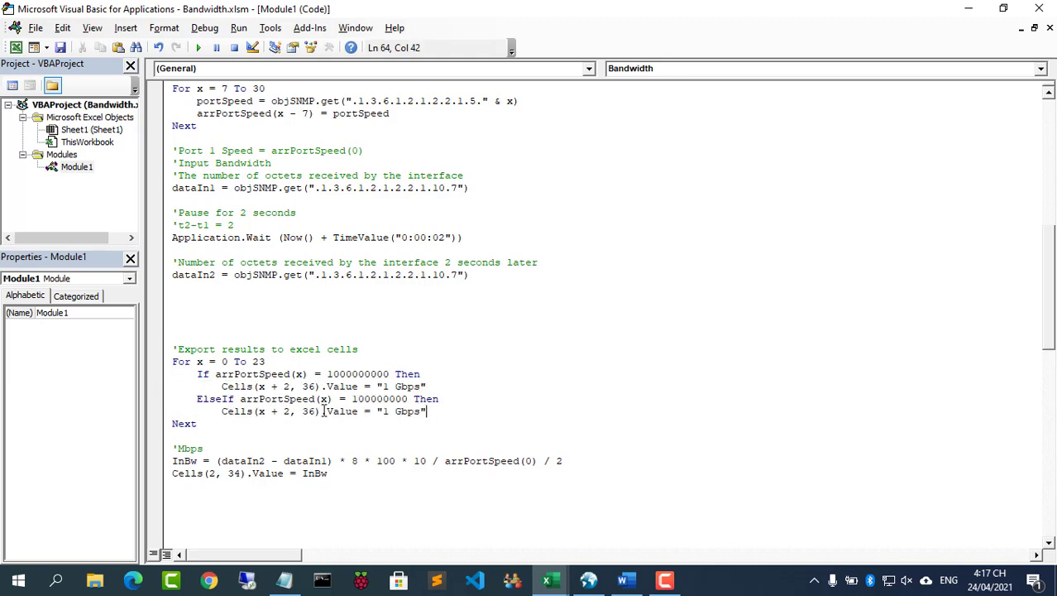
pyautogui.moveTo(426, 411); pyautogui.dragTo(381, 411)
pyautogui.write('100 ')
pyautogui.write('Mbps')
pyautogui.press('End')
# - Add an Else branch writing "10 Mbps" and close the block with End If
pyautogui.press('Return')
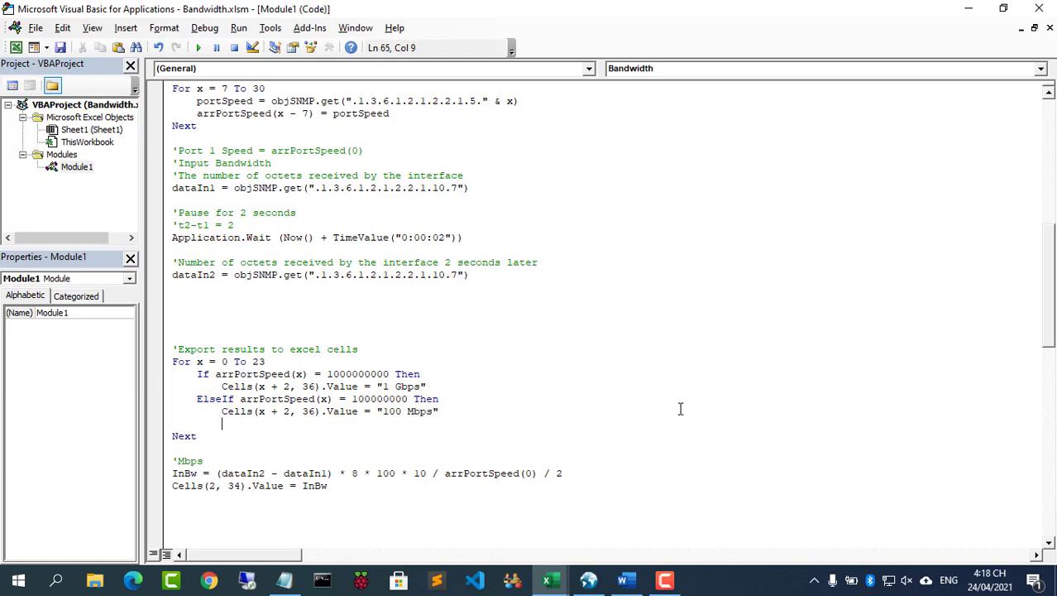
pyautogui.write('Else')
pyautogui.press('Return')
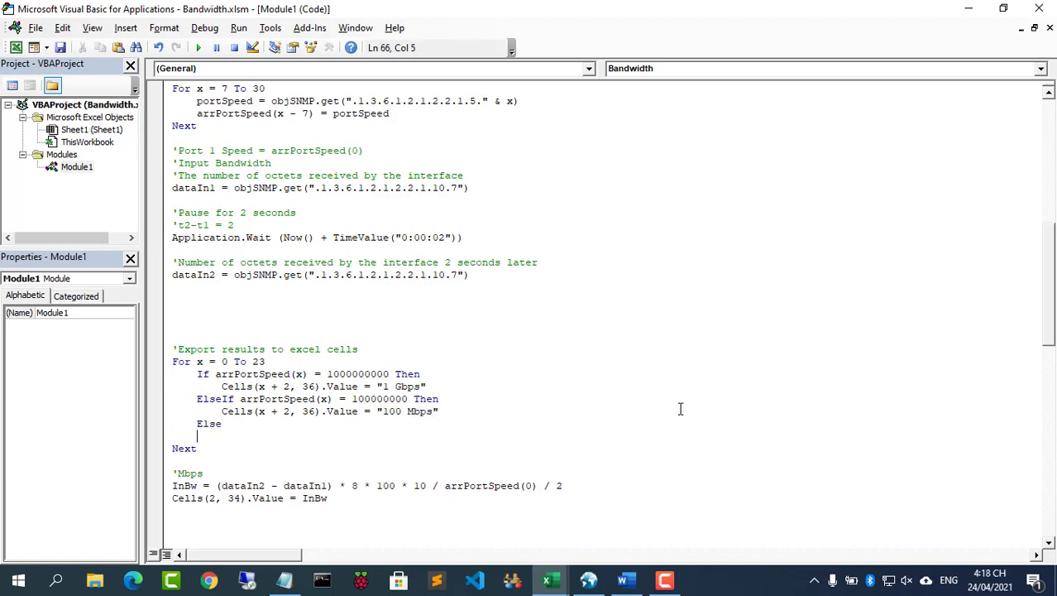
pyautogui.press('Return')
pyautogui.write('End If')
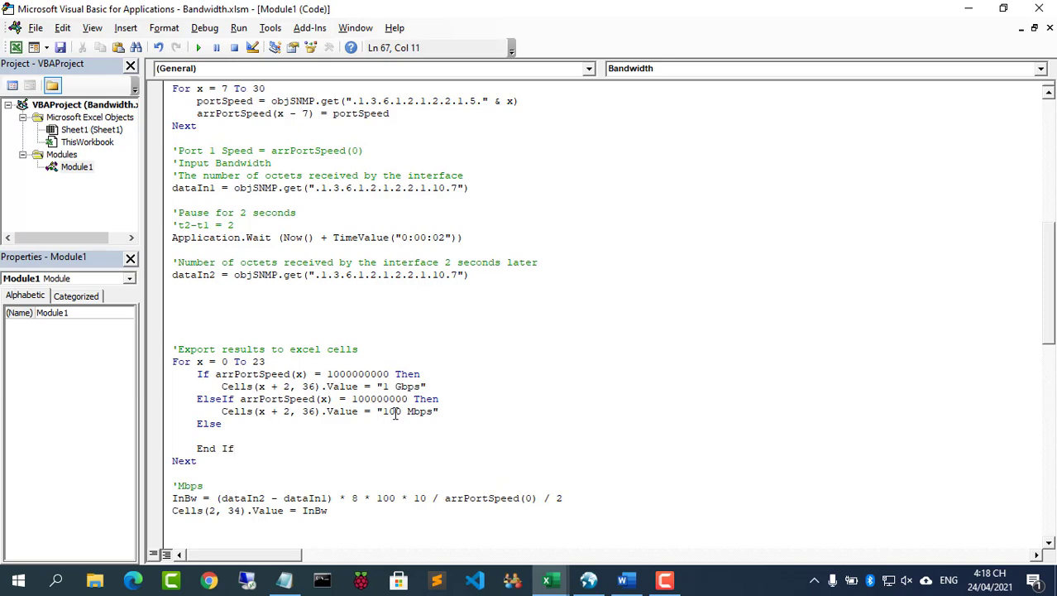
pyautogui.moveTo(444, 411); pyautogui.dragTo(152, 409)
pyautogui.hotkey('ctrl', 'c')
pyautogui.click(227, 447)
pyautogui.hotkey('ctrl', 'v')
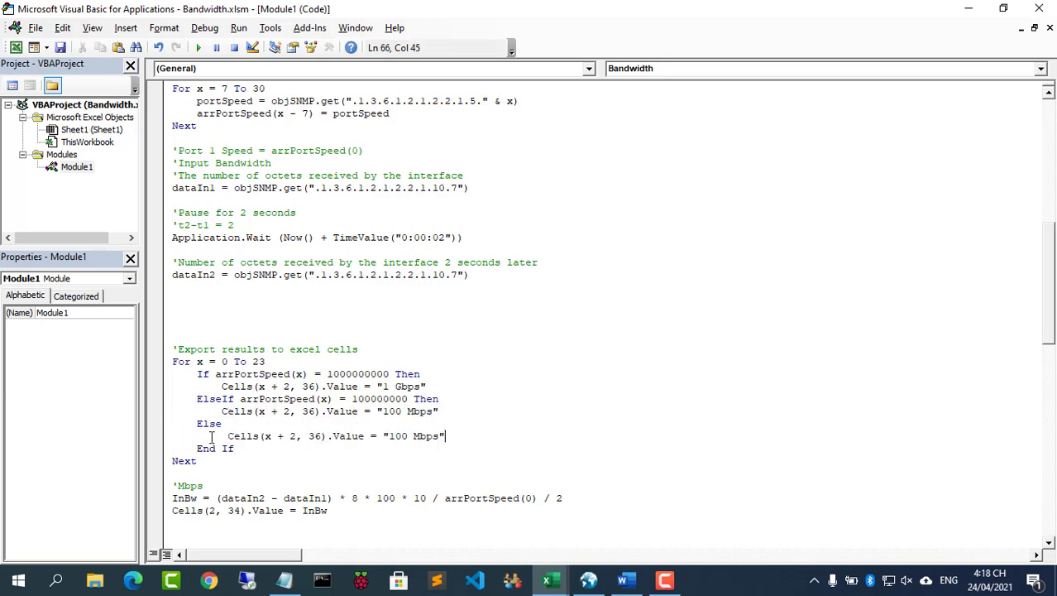
pyautogui.click(409, 436)
pyautogui.press('BackSpace')
# - Run START and inspect the filled IfSpeed values and the AH2 input value
pyautogui.click(977, 16)
pyautogui.click(323, 349)
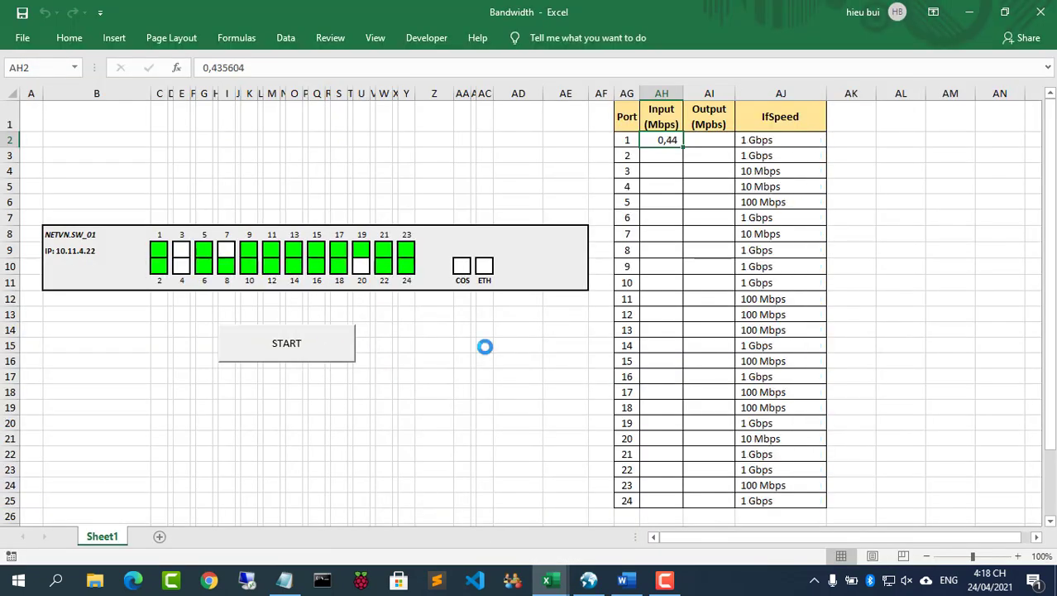
pyautogui.moveTo(760, 140); pyautogui.dragTo(761, 154)
pyautogui.click(670, 143)
pyautogui.click(762, 187)
pyautogui.click(589, 449)
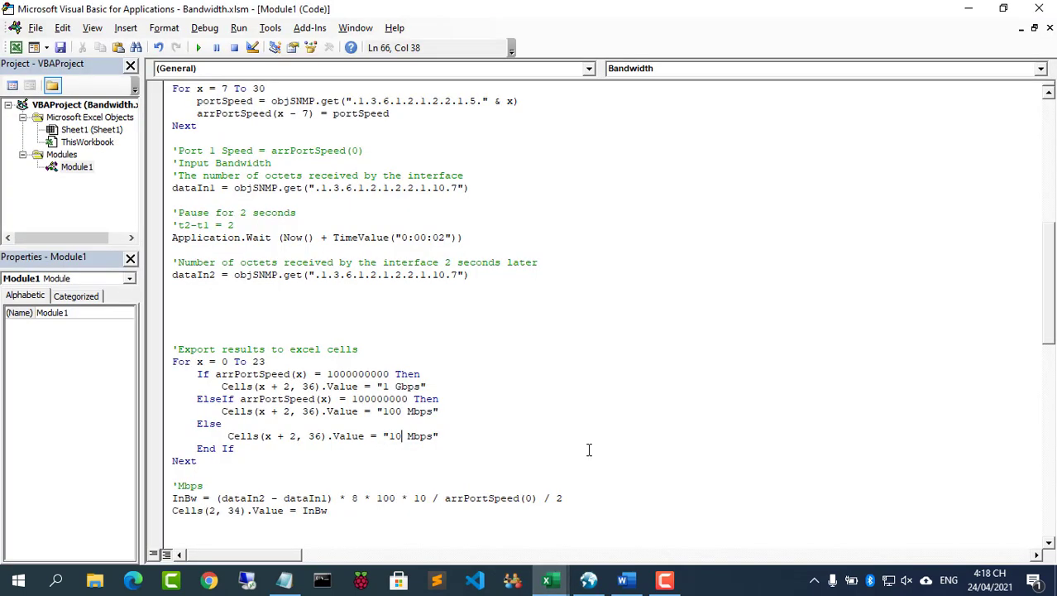
# - Declare Dim arrDataIn1(24) and Dim arrDataIn2(24) below the arrPortSpeed declaration
pyautogui.scroll(15, 566, 283)
pyautogui.scroll(1, 567, 283)
pyautogui.click(331, 101)
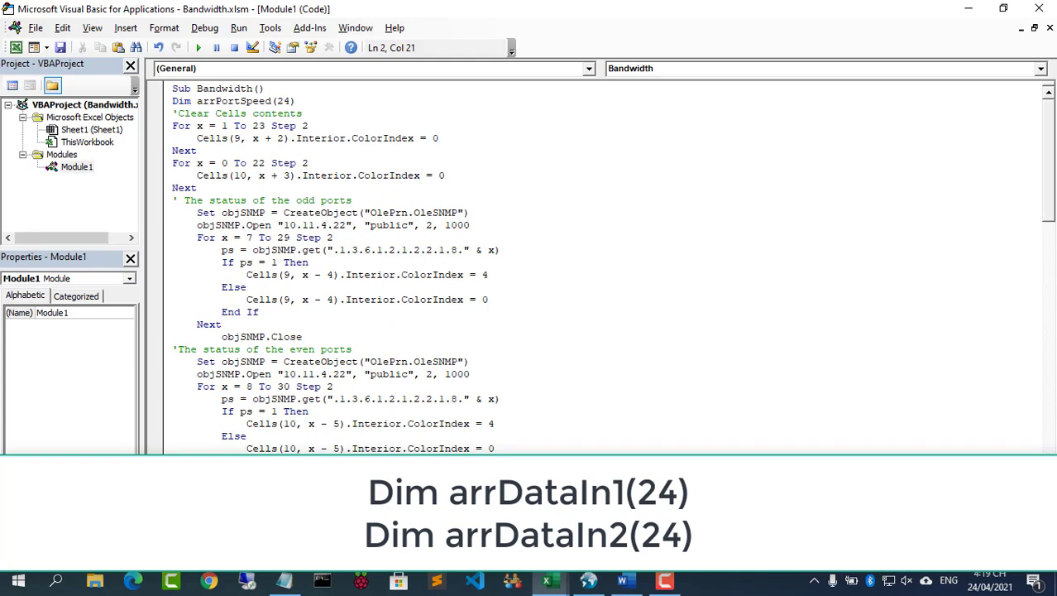
pyautogui.press('Return')
pyautogui.write('Dim arrData')
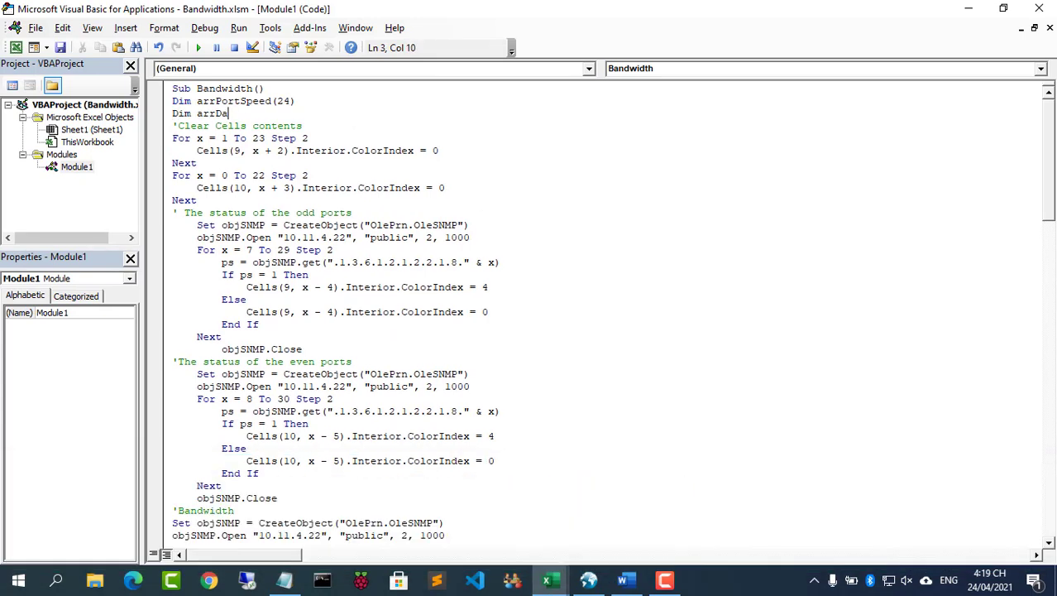
pyautogui.write('In1(')
pyautogui.write('24)')
pyautogui.press('Return')
pyautogui.write('D')
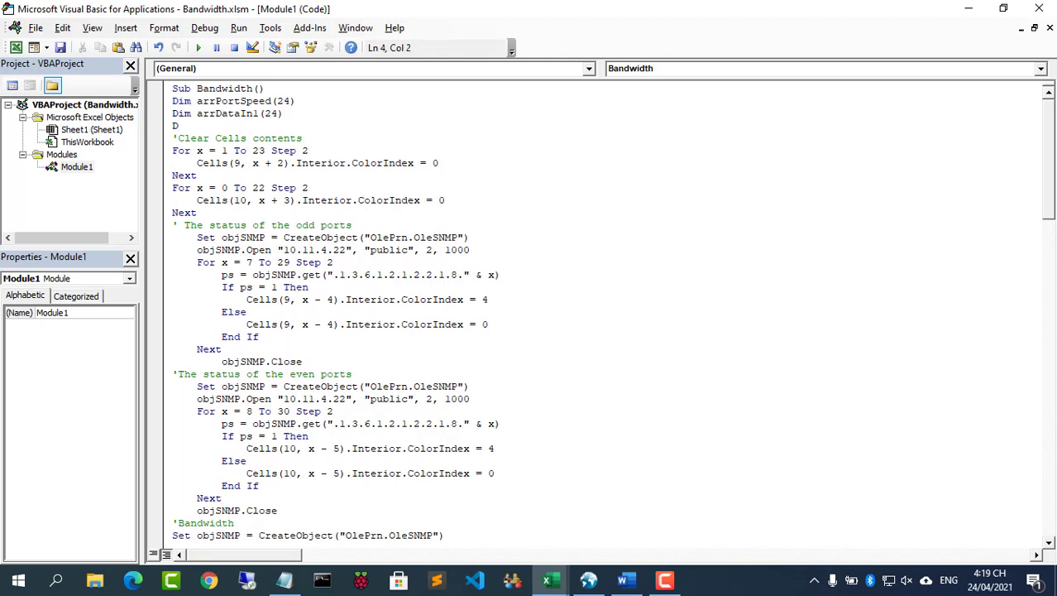
pyautogui.write('im arrDataIn2(24)')
pyautogui.press('Return')
pyautogui.press('Return')
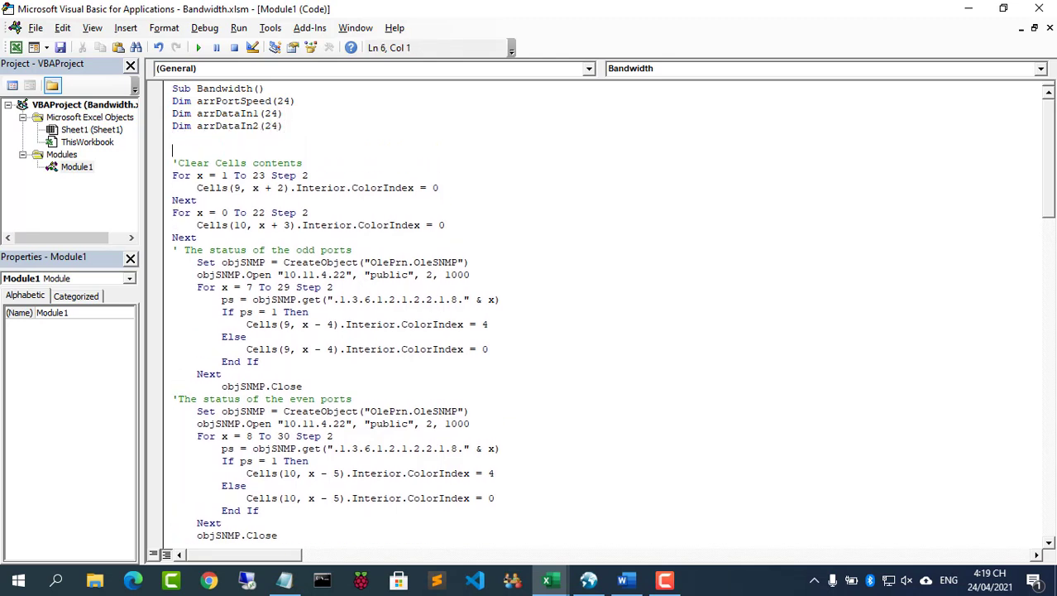
# - Start a For x = 7 To 30 loop around the indented dataIn1 read, appending & x to the OID
pyautogui.scroll(-4, 716, 315)
pyautogui.scroll(-7, 717, 316)
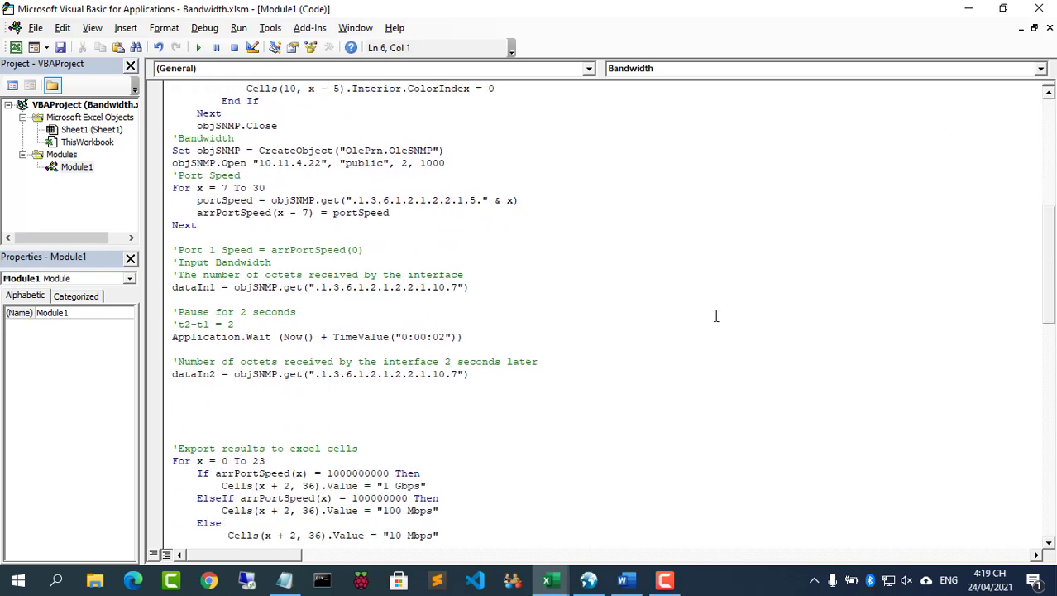
pyautogui.click(598, 275)
pyautogui.press('Return')
pyautogui.write('Fo')
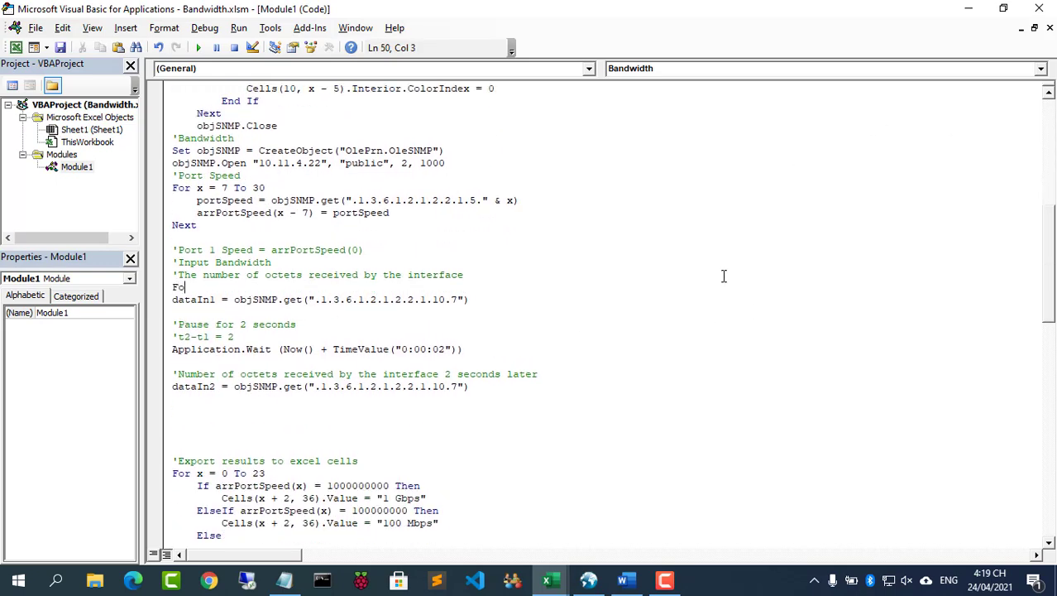
pyautogui.write('r x = 7 To 30')
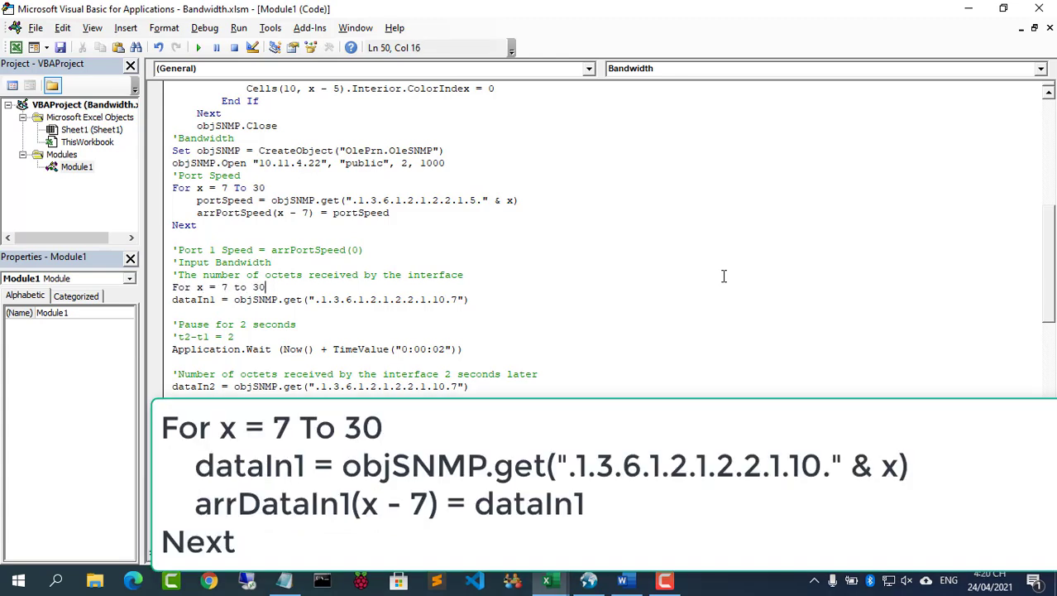
pyautogui.press('Down')
pyautogui.press('Home')
pyautogui.press('Tab')
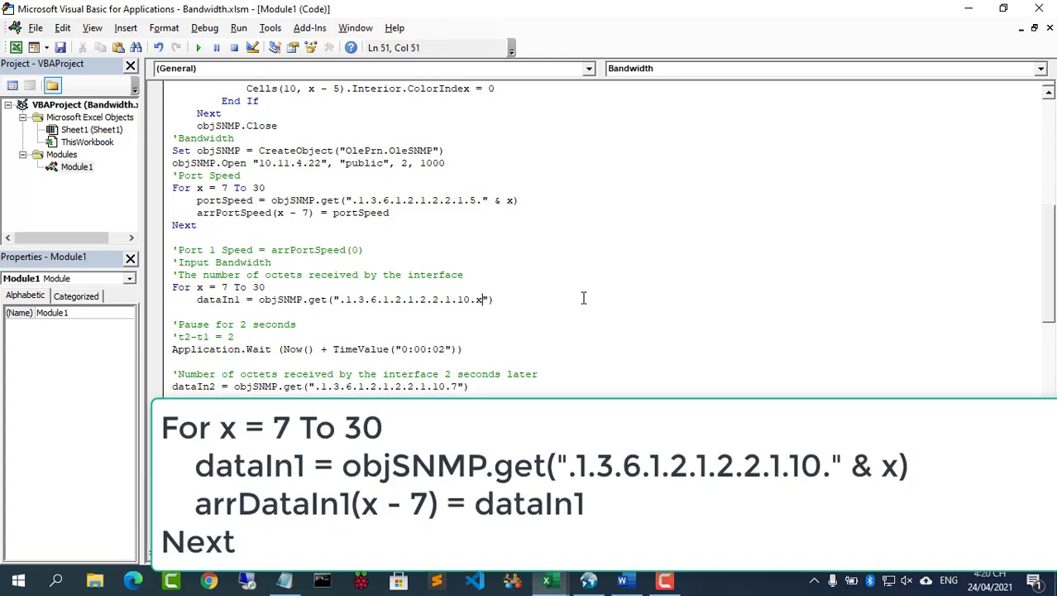
pyautogui.press('BackSpace')
pyautogui.write('&')
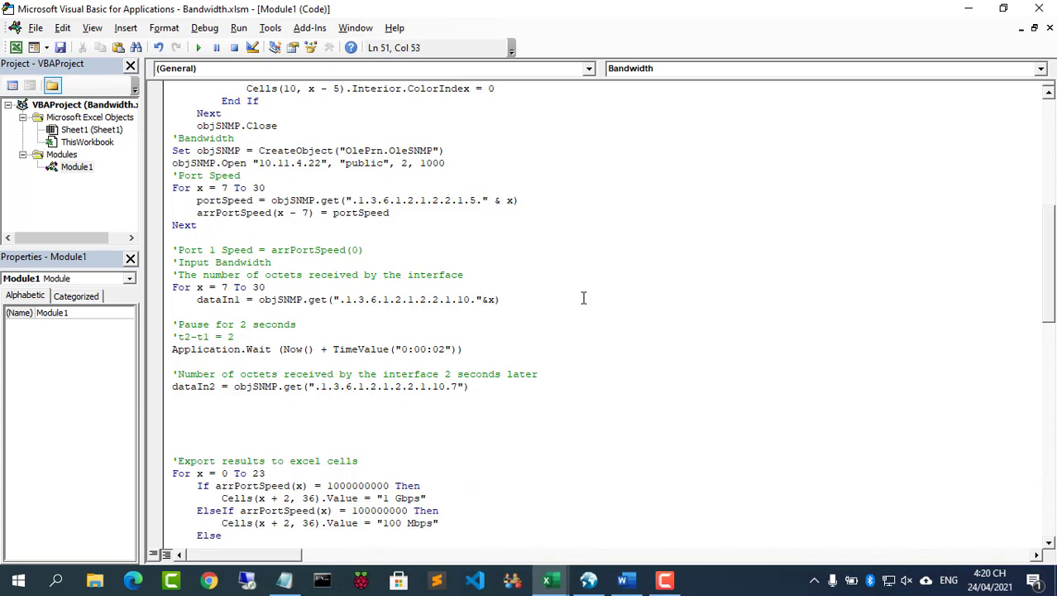
# - Close the loop with Next and store each reading as arrDataIn1(x - 7) = dataIn1
pyautogui.click(583, 299)
pyautogui.press('Return')
pyautogui.press('Return')
pyautogui.write('Next')
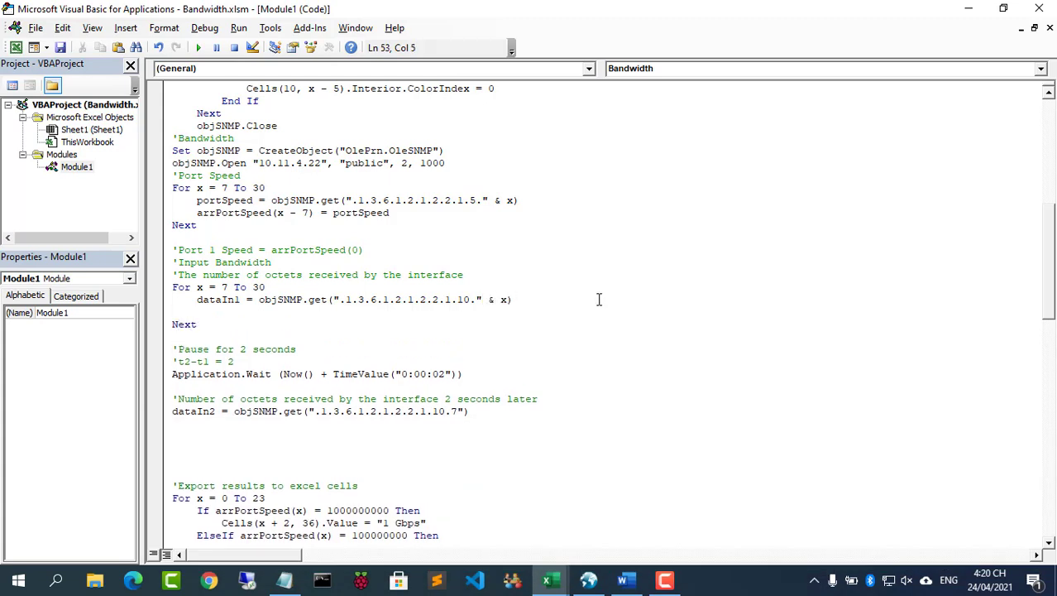
pyautogui.click(572, 302)
pyautogui.press('Return')
pyautogui.write('arr')
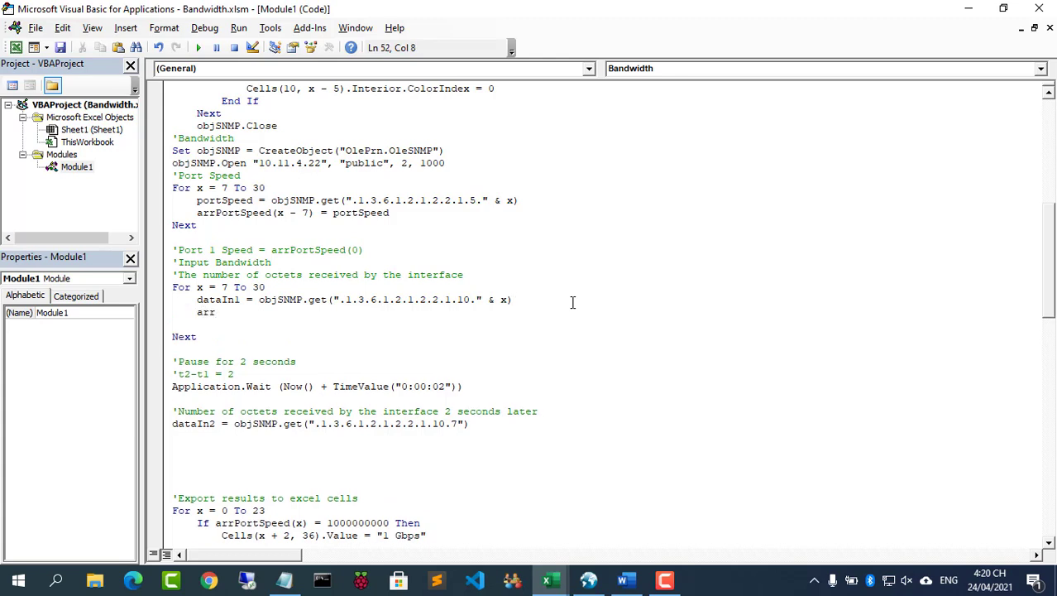
pyautogui.write('DataIn1(')
pyautogui.write('x')
pyautogui.write(') = dataIn')
pyautogui.write('1')
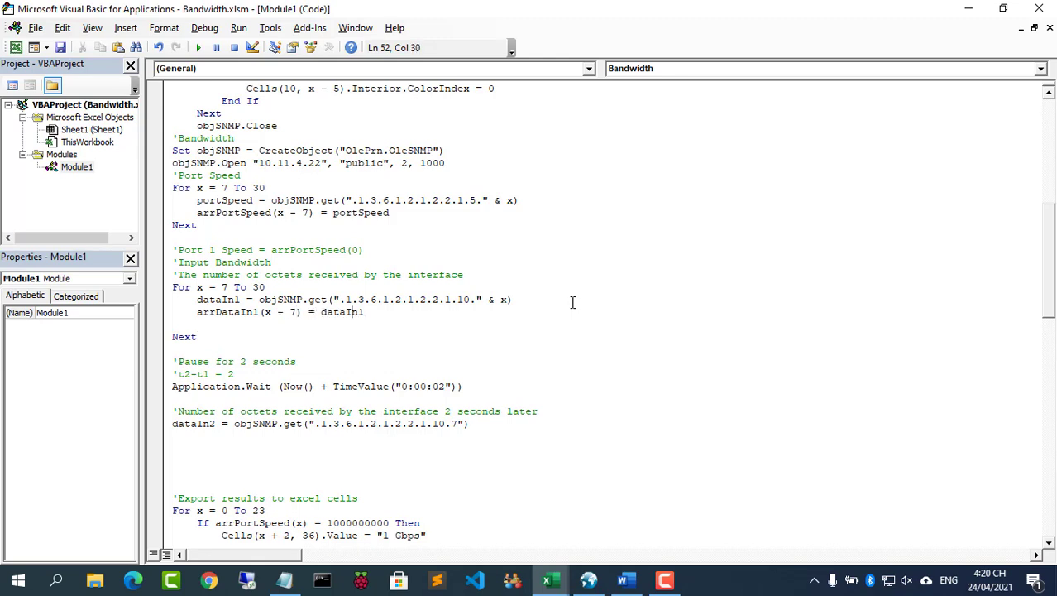
pyautogui.click(189, 325)
pyautogui.press('BackSpace')
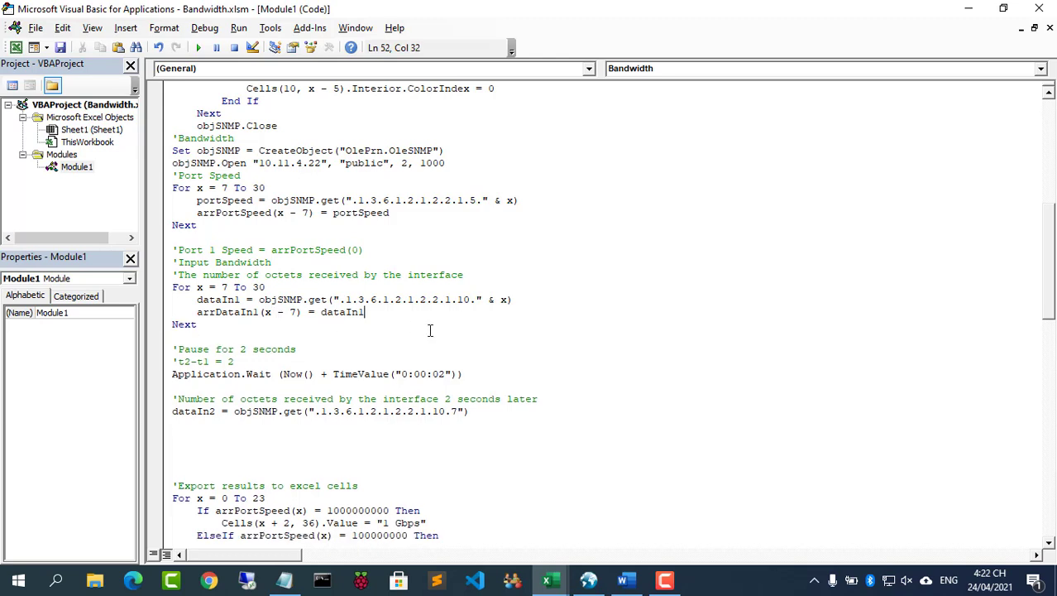
# - Wrap the dataIn2 read in a For x = 7 To 30 … Next loop storing arrDataIn2(x - 7) = dataIn2
pyautogui.click(562, 399)
pyautogui.press('Return')
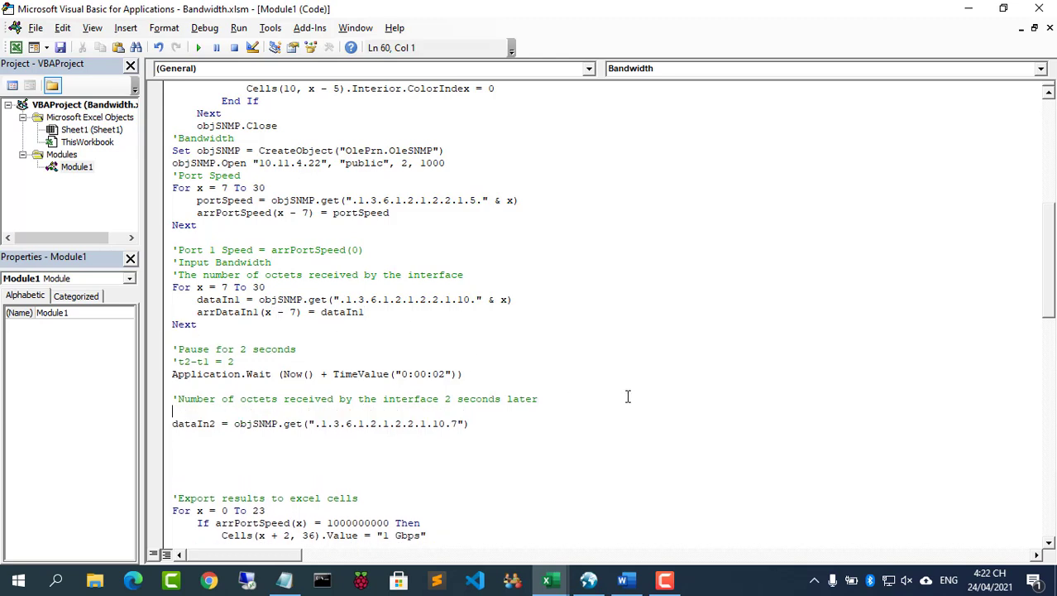
pyautogui.write('For x =7 to 30')
pyautogui.click(345, 436)
pyautogui.write('Next')
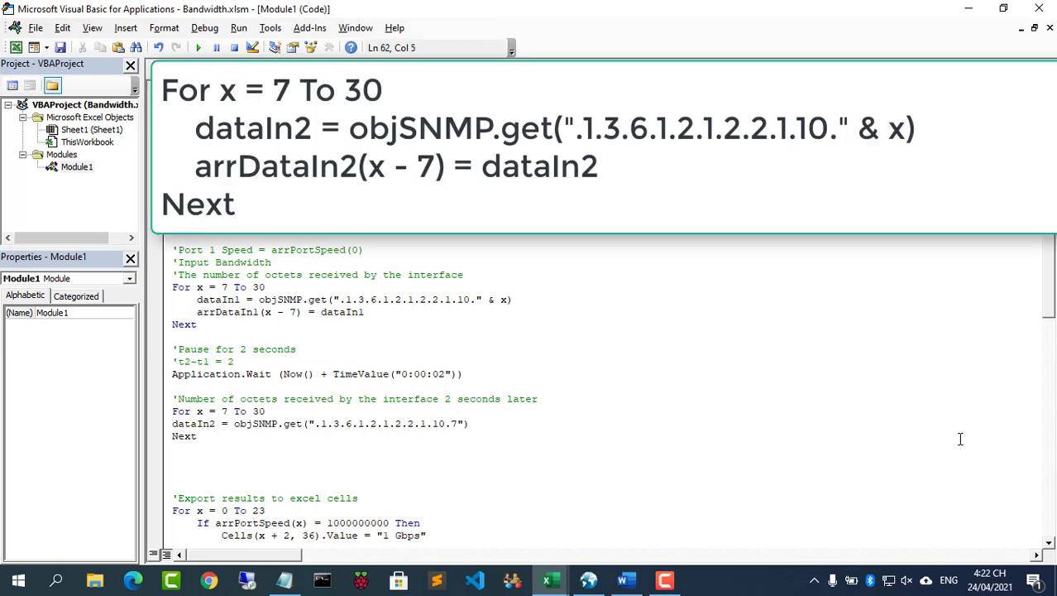
pyautogui.click(176, 424)
pyautogui.press('Tab')
pyautogui.click(484, 424)
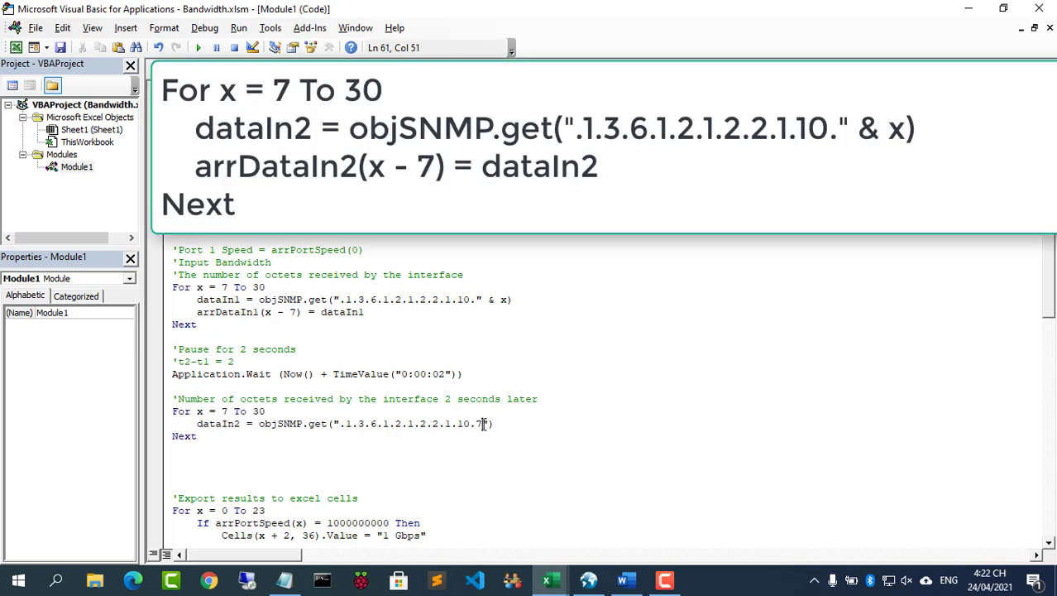
pyautogui.write('&x')
pyautogui.write('& x')
pyautogui.click(545, 427)
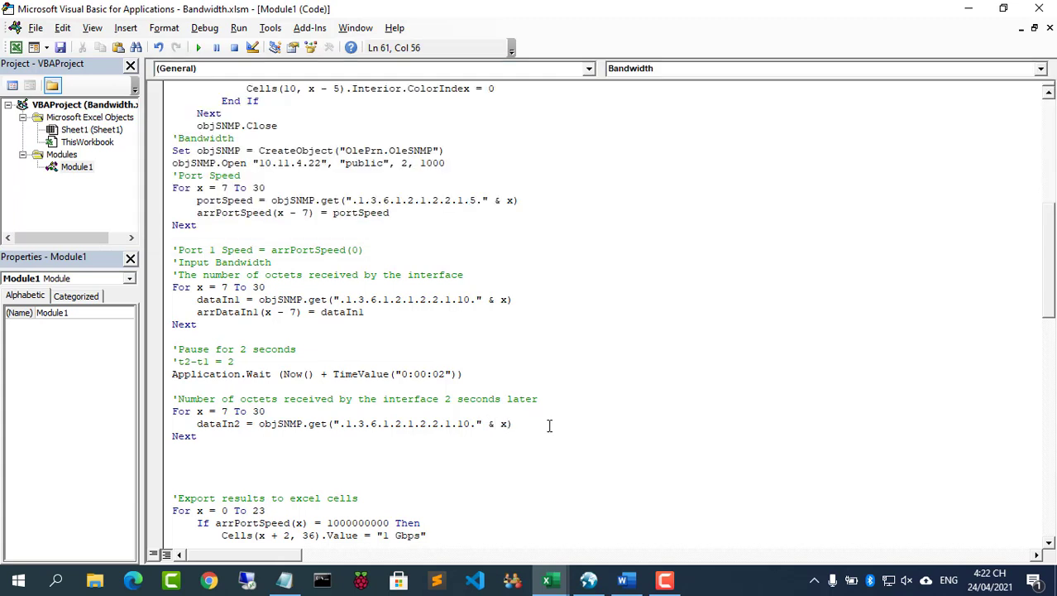
pyautogui.press('Return')
pyautogui.write('arrDataIn2')
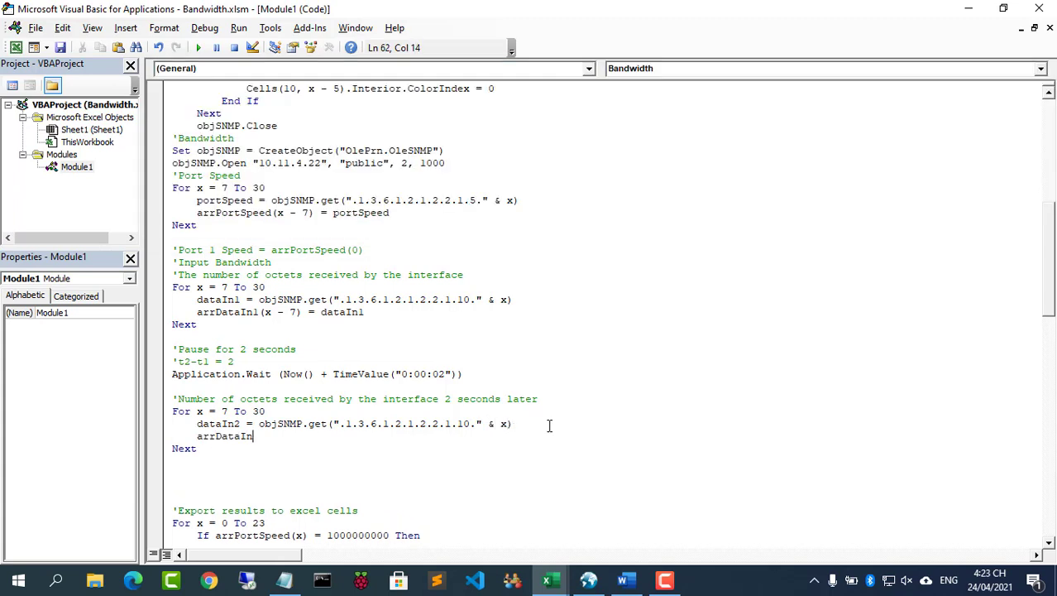
pyautogui.write('(x - 7) ')
pyautogui.write('= dataIn2')
pyautogui.scroll(-5, 464, 445)
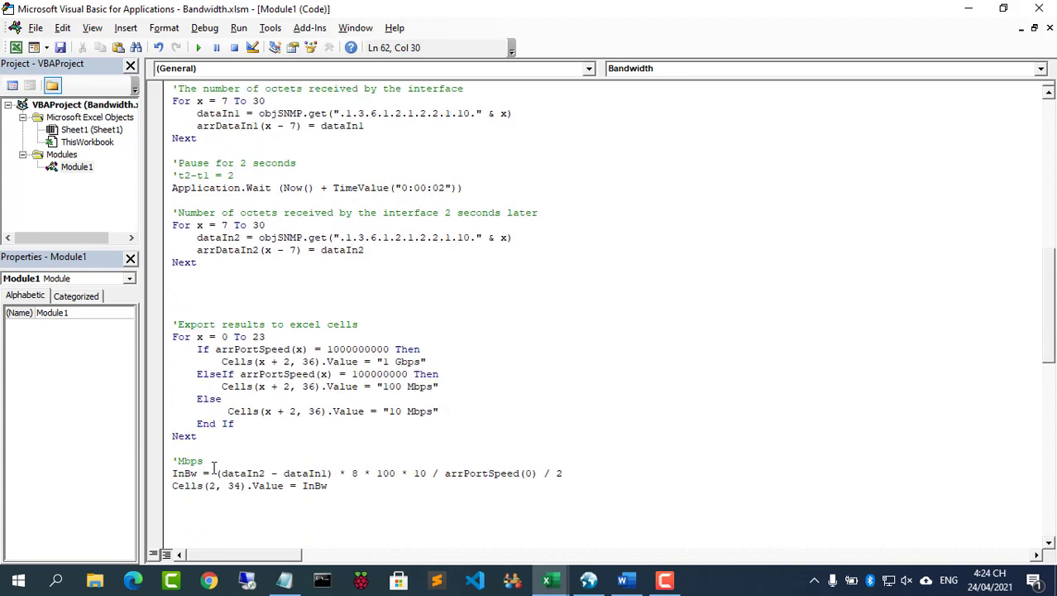
# - Rename the Mbps comment to Input and wrap the InBw and Cells lines in For x = 0 To 23 … Next
pyautogui.moveTo(219, 460); pyautogui.dragTo(183, 465)
pyautogui.write('I')
pyautogui.write('nput')
pyautogui.press('Return')
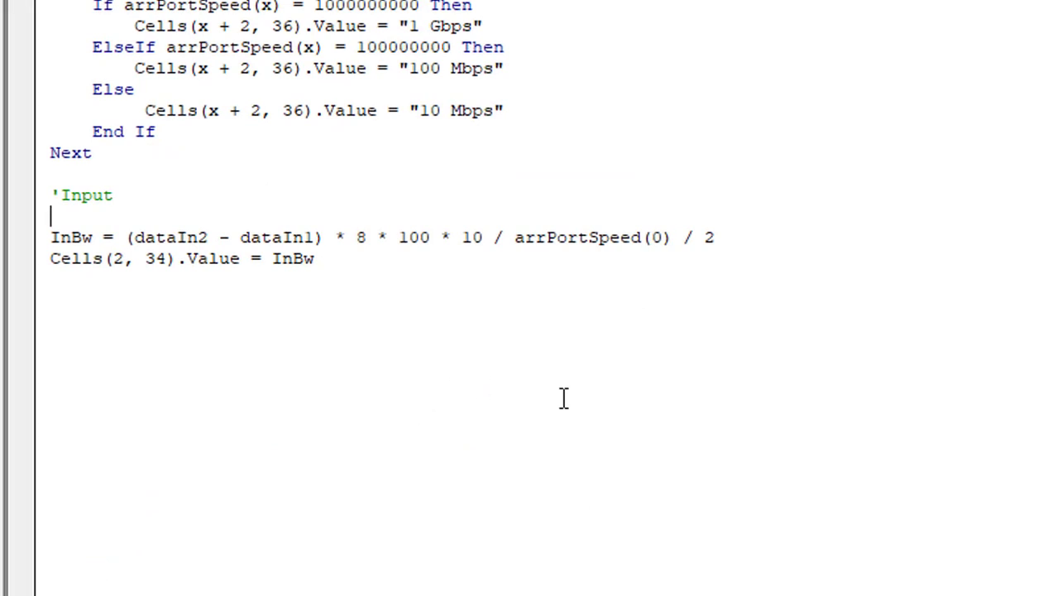
pyautogui.write('for x = ')
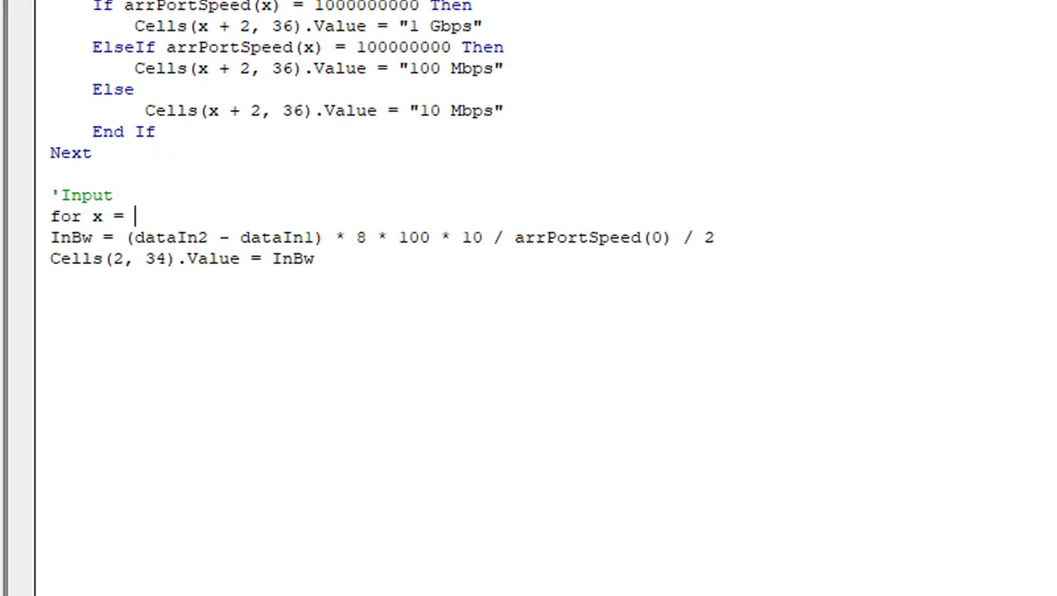
pyautogui.write('0 to 23')
pyautogui.click(473, 300)
pyautogui.write('Ne')
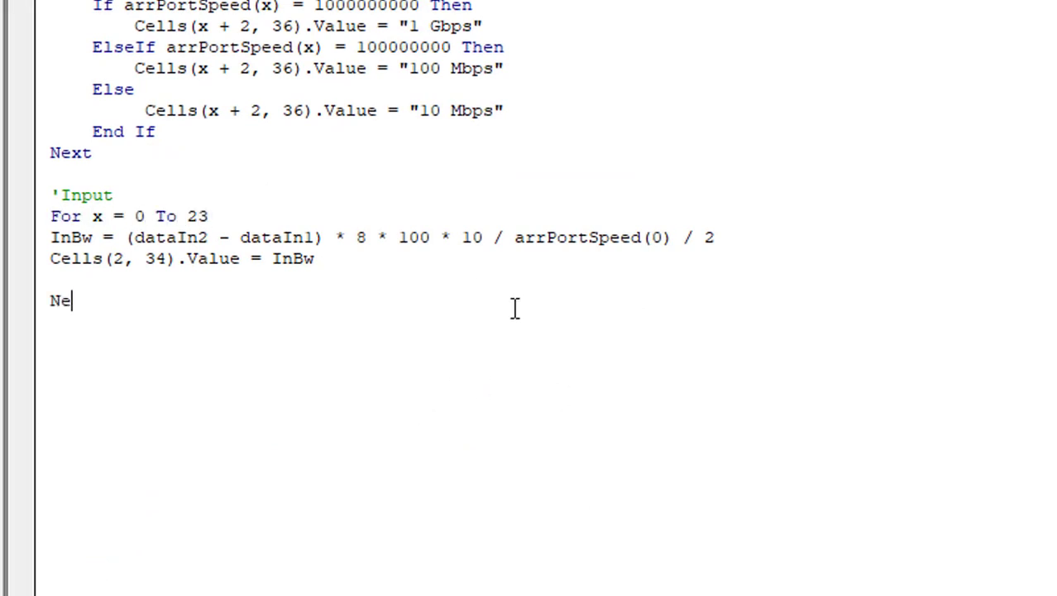
pyautogui.write('xt')
pyautogui.moveTo(51, 237); pyautogui.dragTo(325, 273)
pyautogui.press('Tab')
pyautogui.click(471, 216)
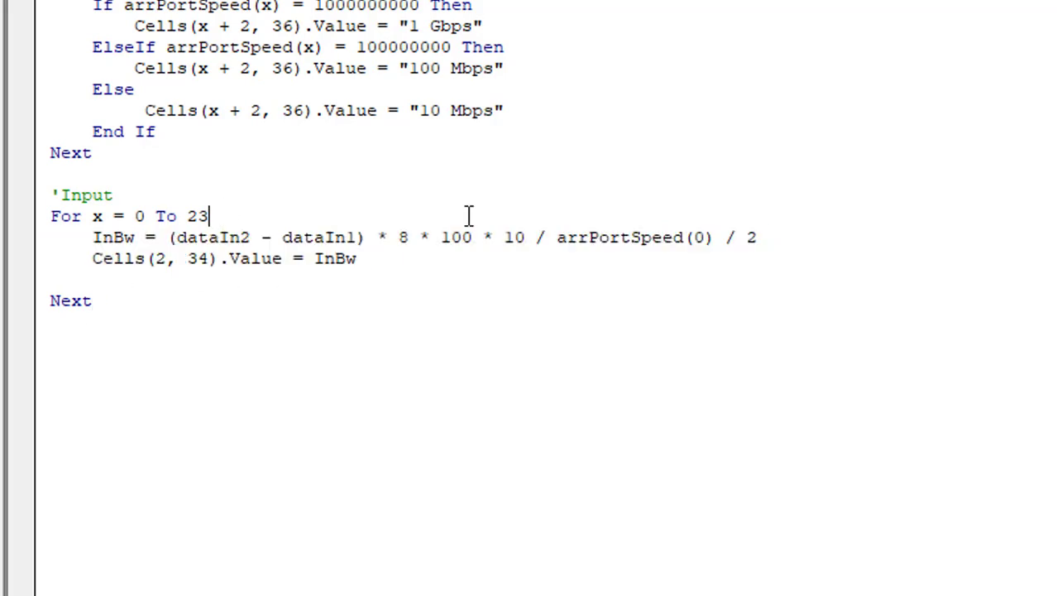
pyautogui.press('Return')
pyautogui.press('Tab')
pyautogui.write('If a')
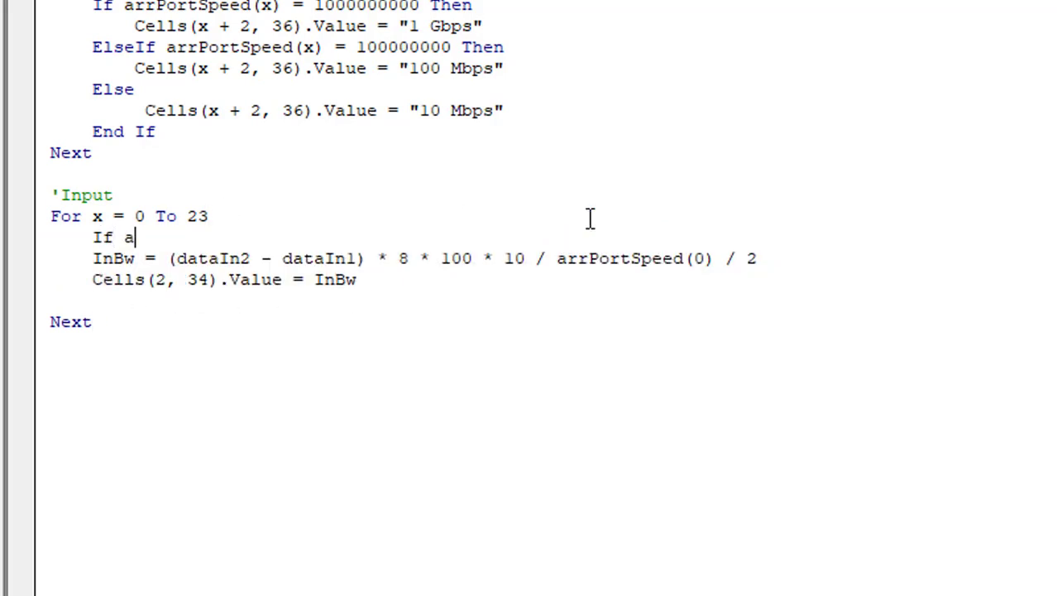
pyautogui.write('rrPortSpeed(x)')
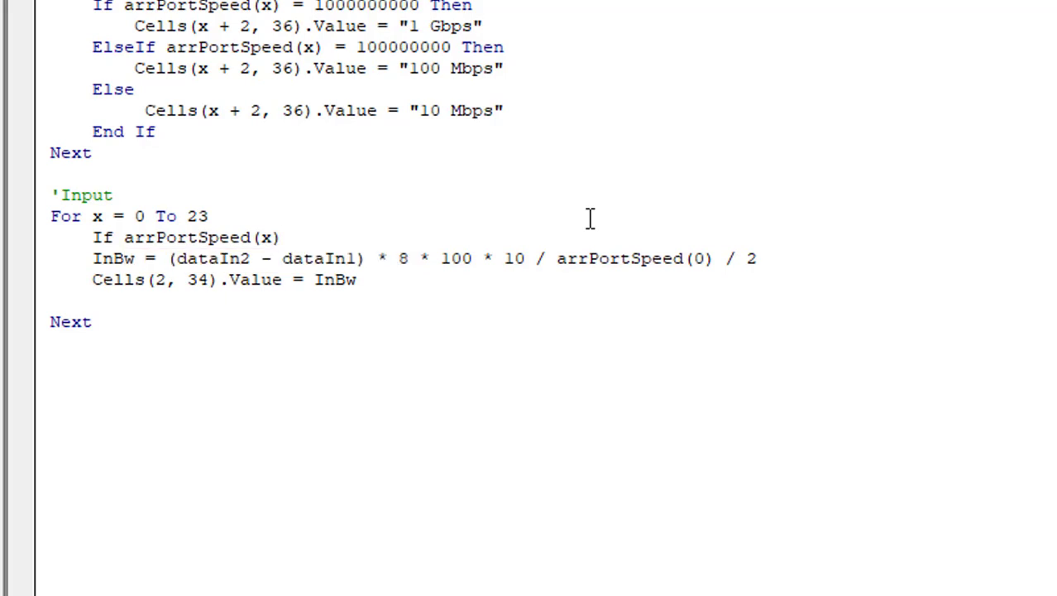
pyautogui.write(' = 1')
pyautogui.write('000000000')
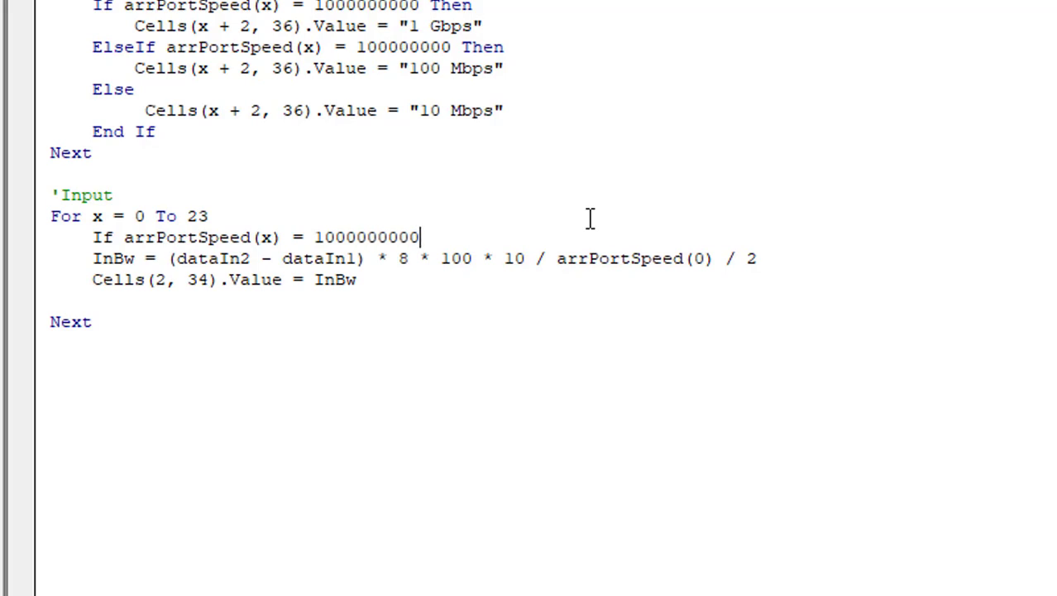
pyautogui.write(' then')
pyautogui.click(157, 302)
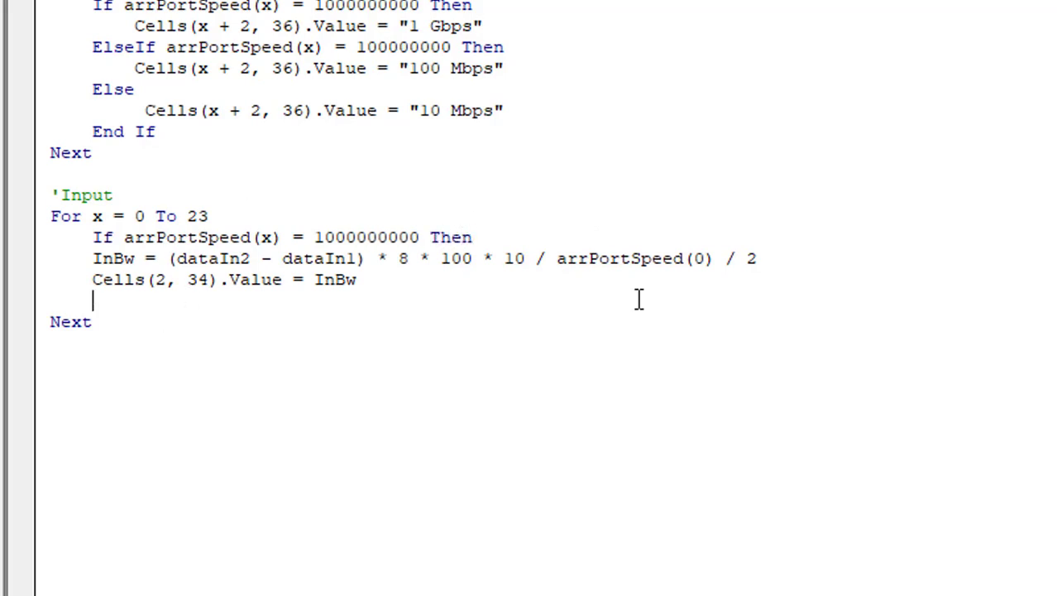
pyautogui.write('End If')
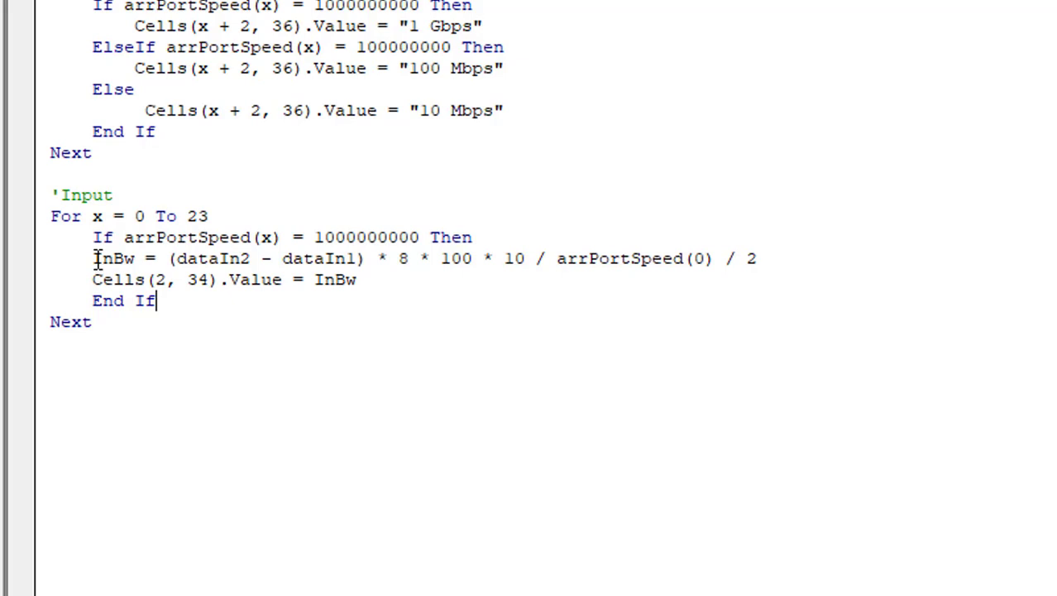
pyautogui.moveTo(94, 258); pyautogui.dragTo(368, 286)
pyautogui.press('Tab')
# - Change the fixed row 2 in Cells to x + 2
pyautogui.click(500, 240)
pyautogui.press('Down')
pyautogui.press('Down')
pyautogui.press('Home')
pyautogui.press('Right')
pyautogui.press('Right')
pyautogui.press('Right')
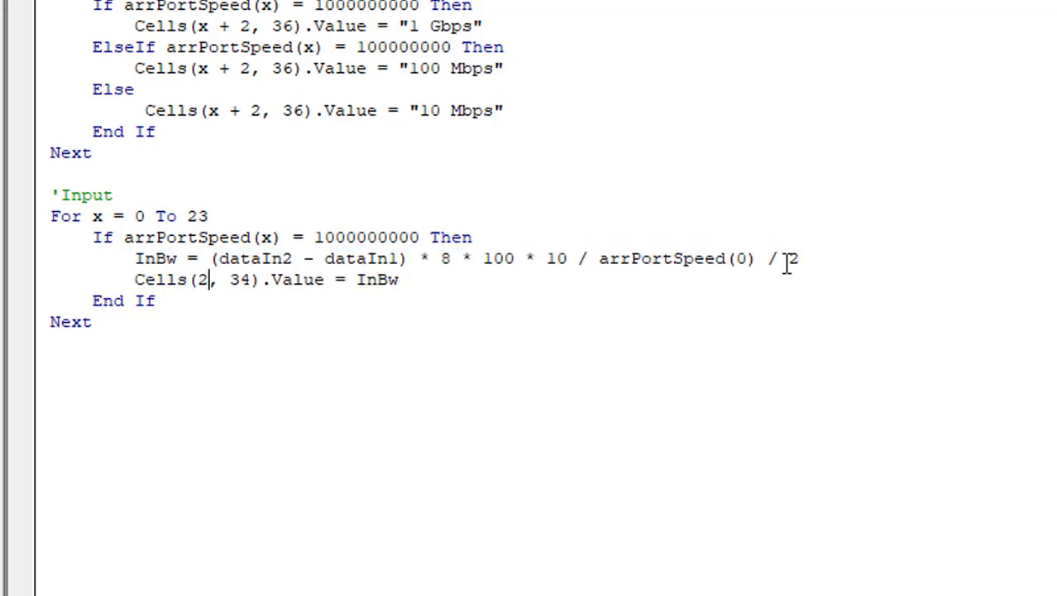
pyautogui.press('BackSpace')
pyautogui.write('x + 2')
pyautogui.press('Down')
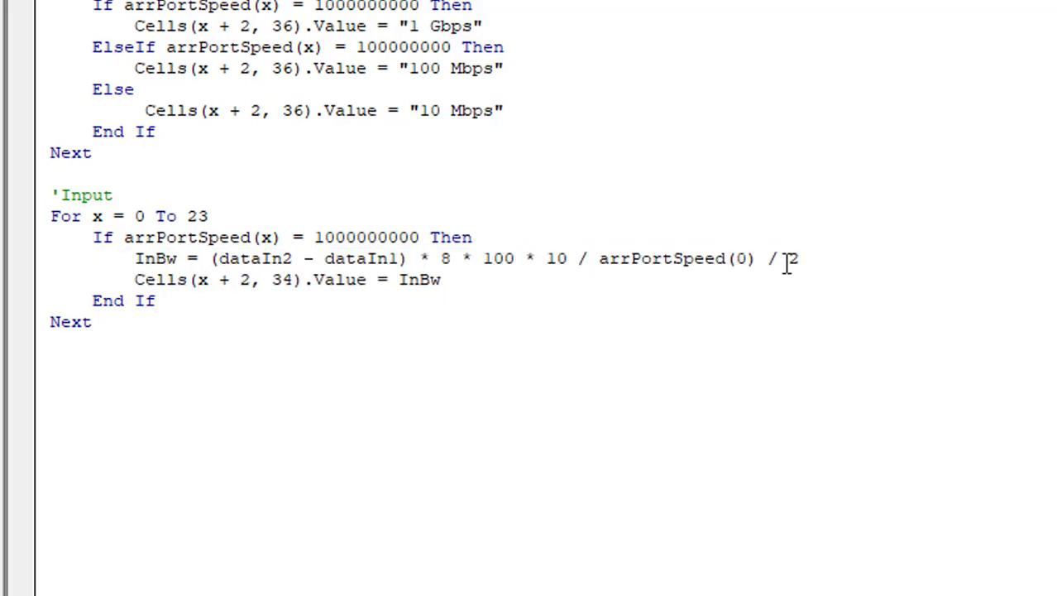
# - Make the InBw formula use arrDataIn2(x) minus arrDataIn1(x), adding a new line below Cells
pyautogui.doubleClick(277, 259)
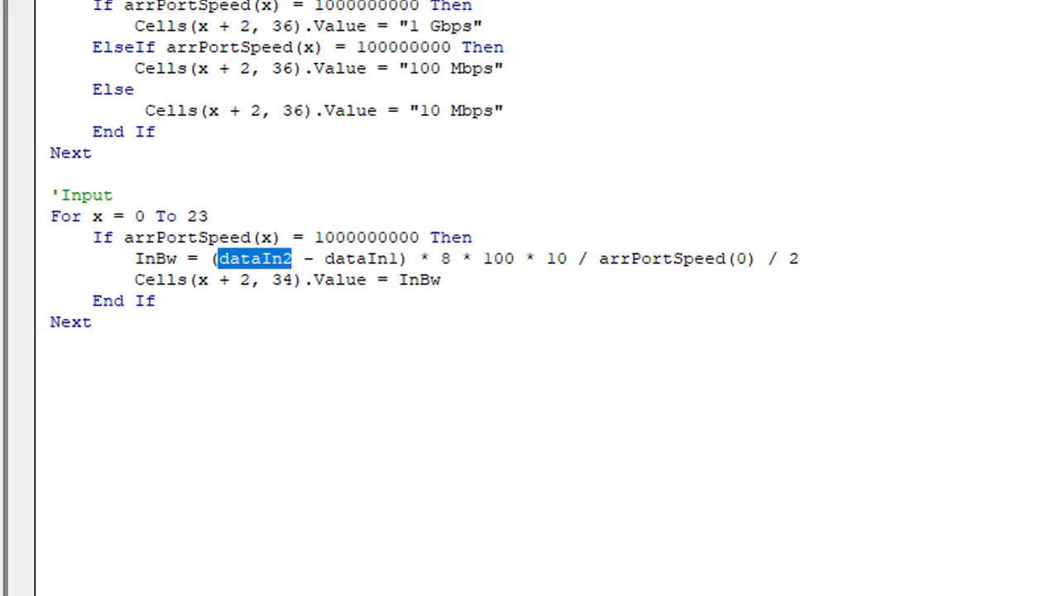
pyautogui.write('arrDataIn2')
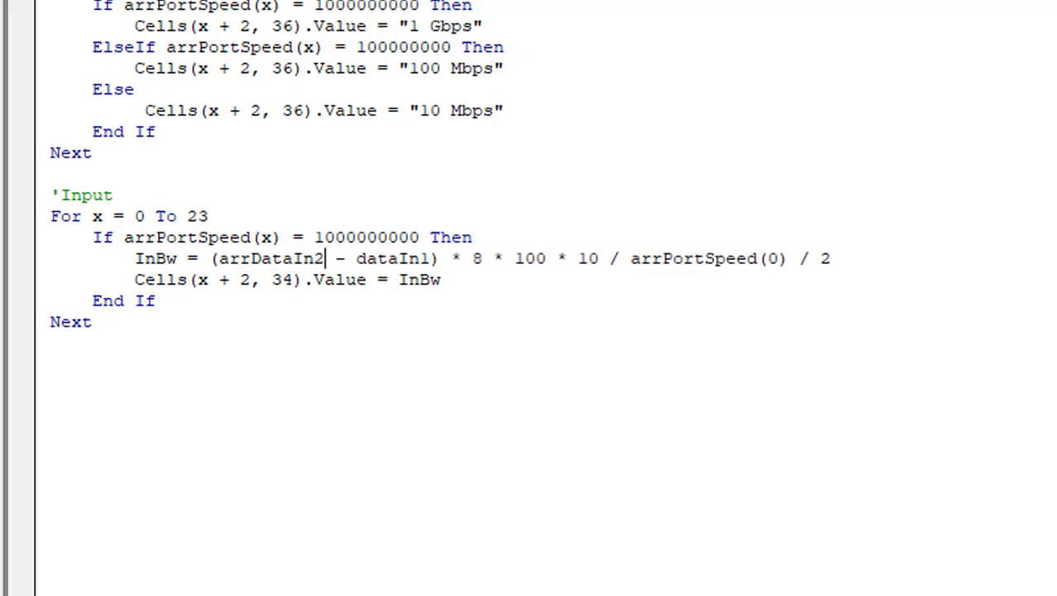
pyautogui.write('(x)')
pyautogui.press('Right')
pyautogui.press('Right')
pyautogui.press('Right')
pyautogui.press('BackSpace')
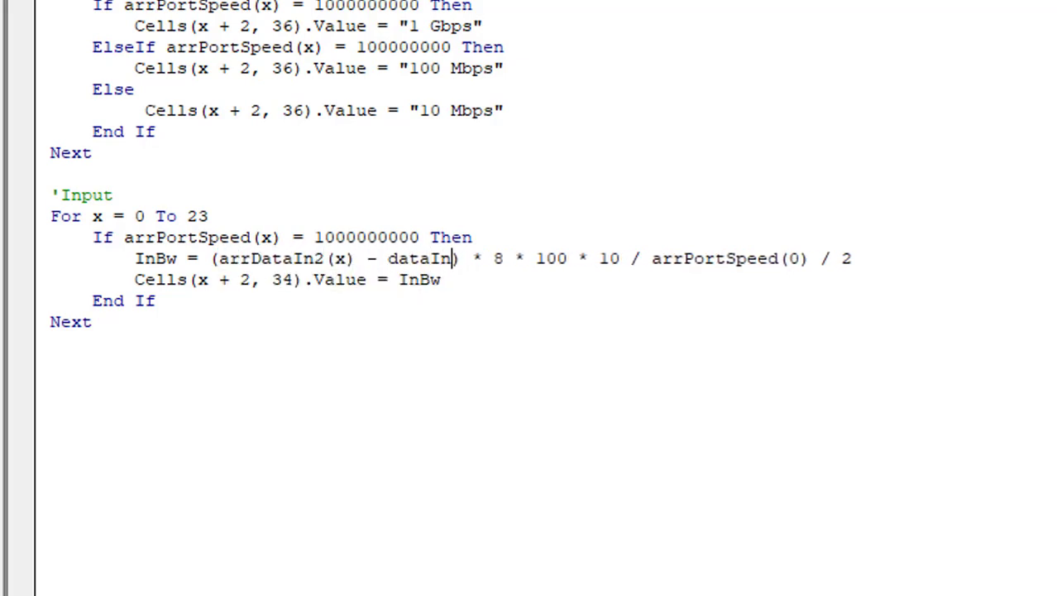
pyautogui.press('BackSpace')
pyautogui.press('BackSpace')
pyautogui.press('BackSpace')
pyautogui.press('BackSpace')
pyautogui.press('BackSpace')
pyautogui.press('BackSpace')
pyautogui.write('arrData')
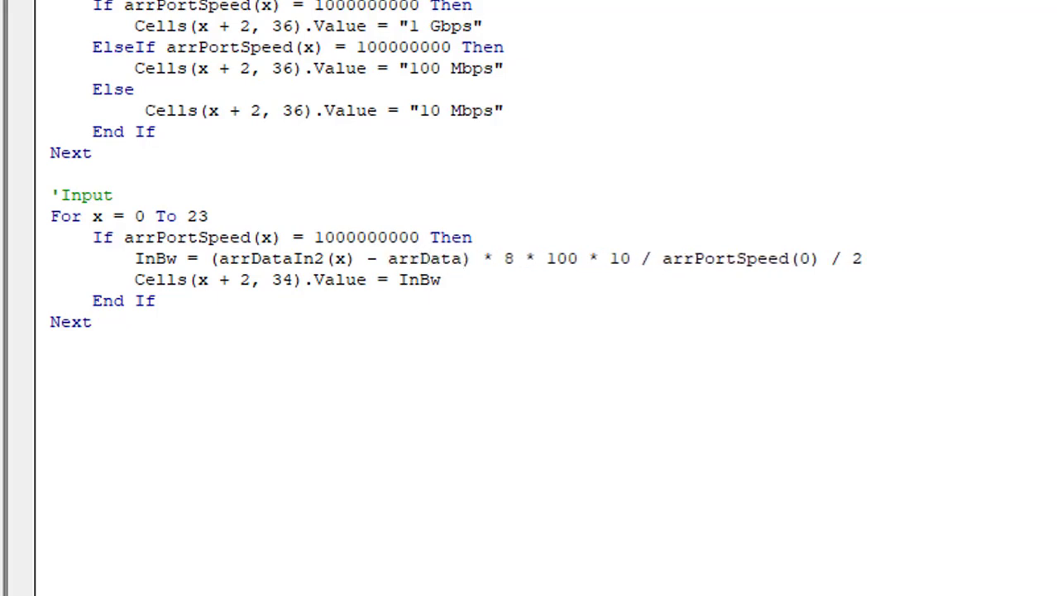
pyautogui.write('In1(x)')
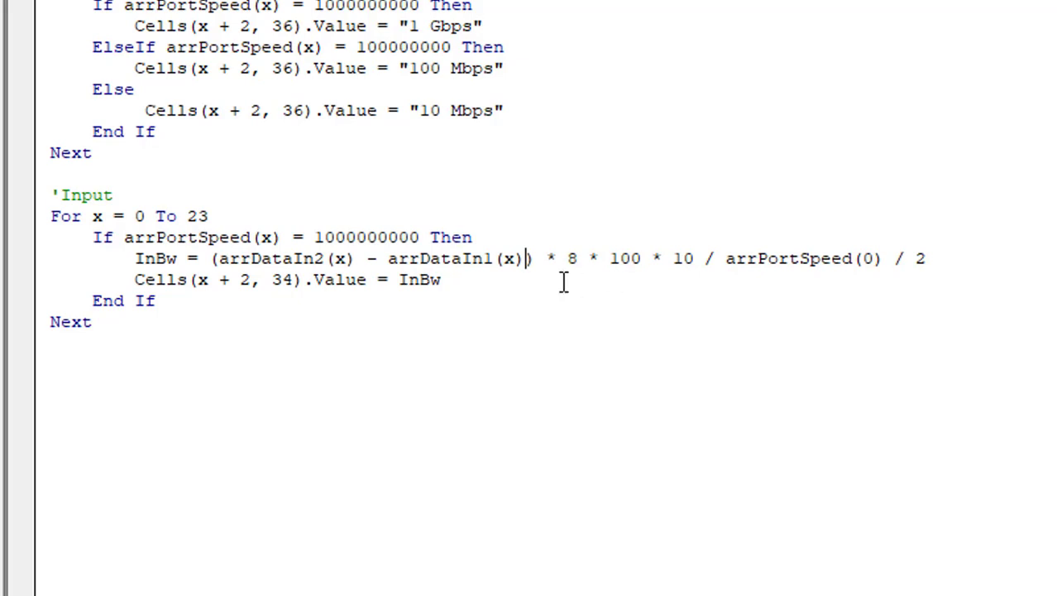
pyautogui.press('Down')
pyautogui.press('Return')
# - Add an ElseIf arrPortSpeed(x) = 100000000 branch with copied InBw/Cells lines, minus the * 10 factor
pyautogui.write('Else')
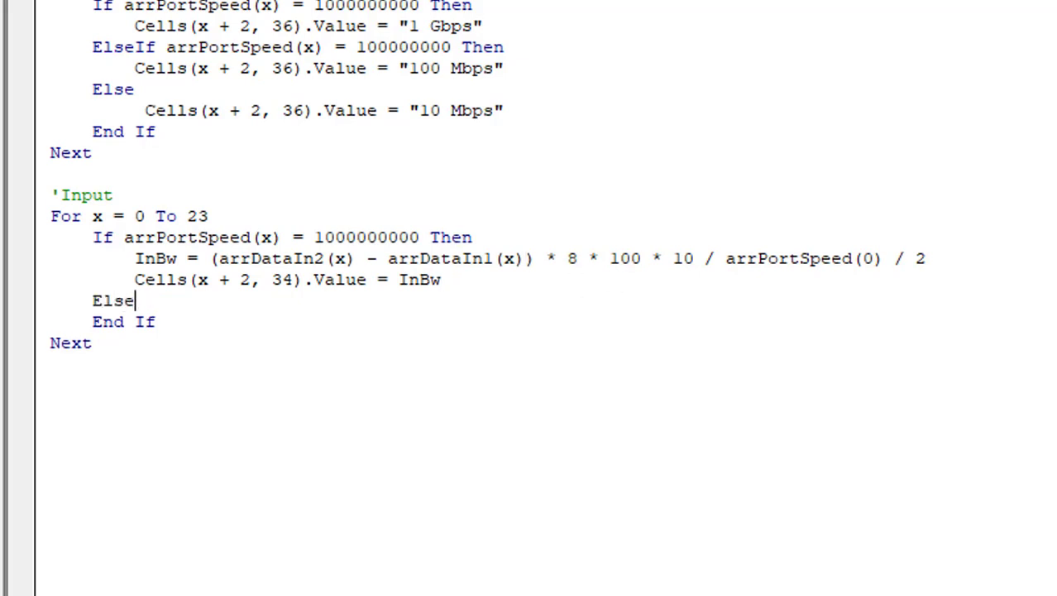
pyautogui.write('If arrPortSpeed')
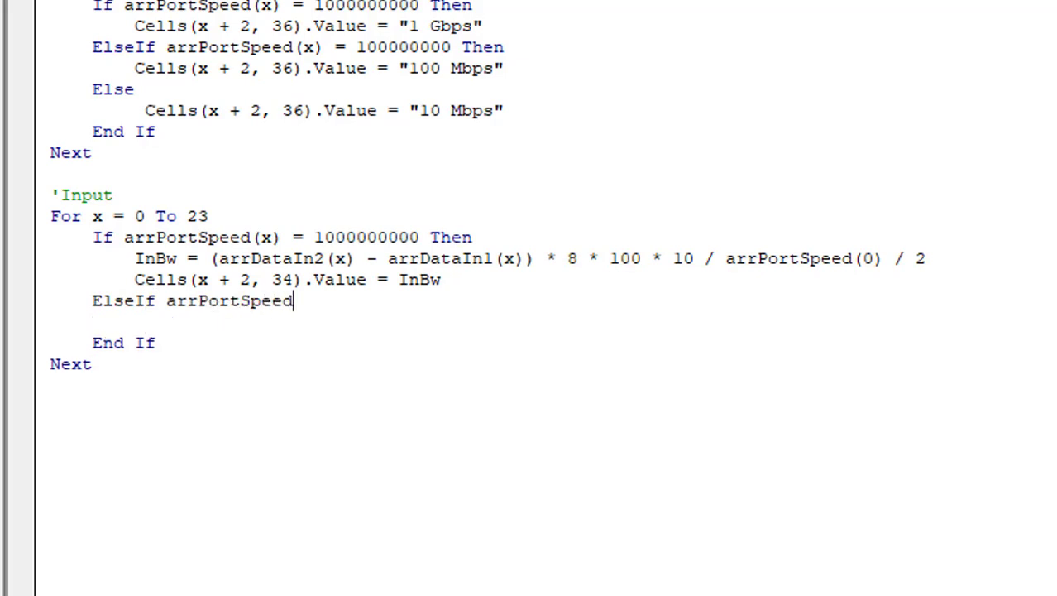
pyautogui.write('(x)')
pyautogui.write(' = ')
pyautogui.write('100000000 then')
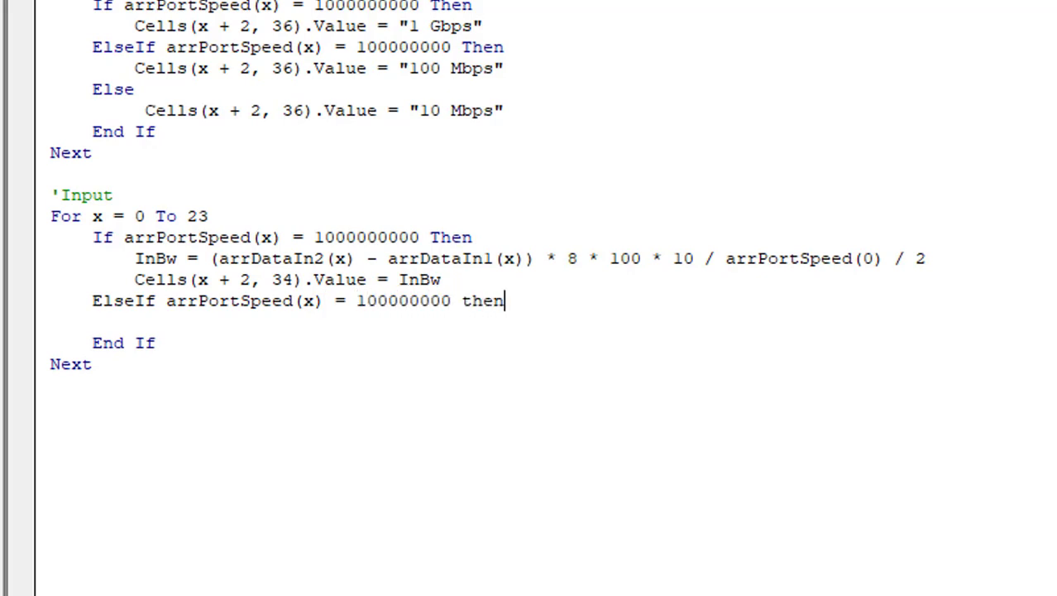
pyautogui.press('Return')
pyautogui.moveTo(440, 279); pyautogui.dragTo(52, 258)
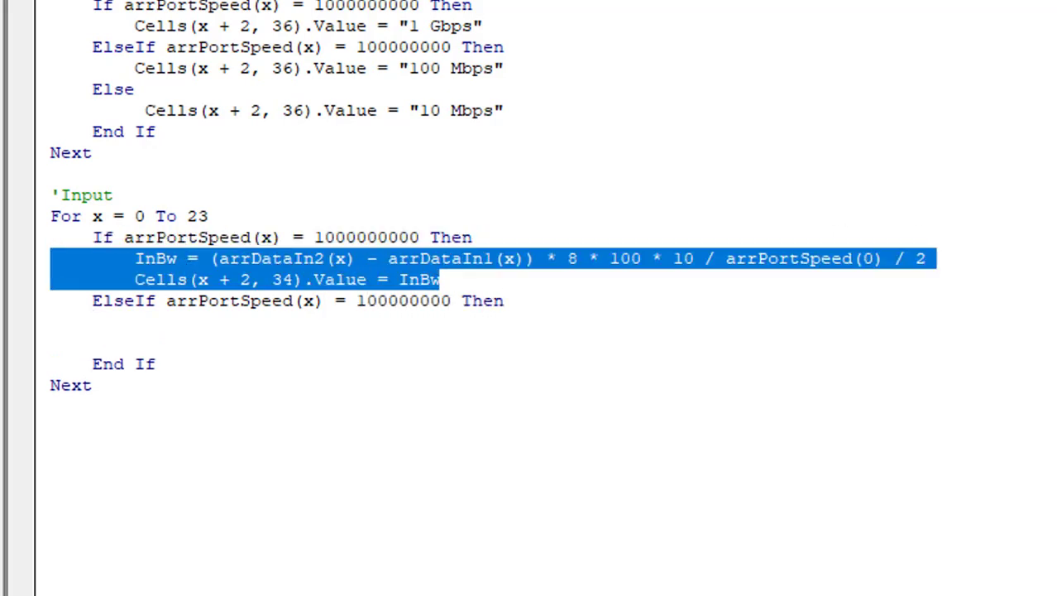
pyautogui.hotkey('ctrl', 'c')
pyautogui.click(66, 322)
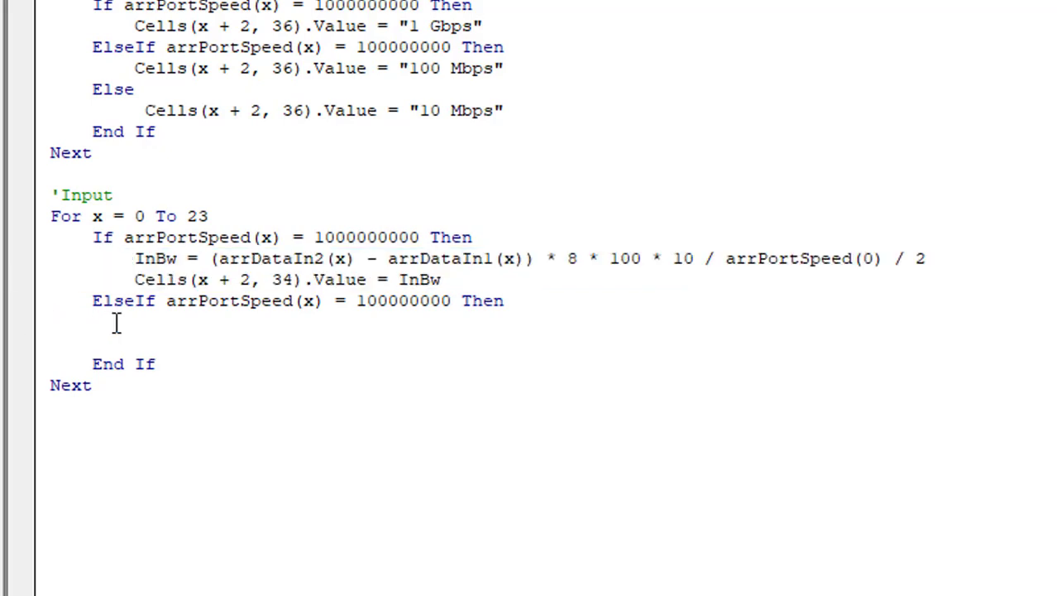
pyautogui.hotkey('ctrl', 'v')
pyautogui.click(695, 321)
pyautogui.press('BackSpace')
pyautogui.press('BackSpace')
pyautogui.press('BackSpace')
pyautogui.press('BackSpace')
pyautogui.press('BackSpace')
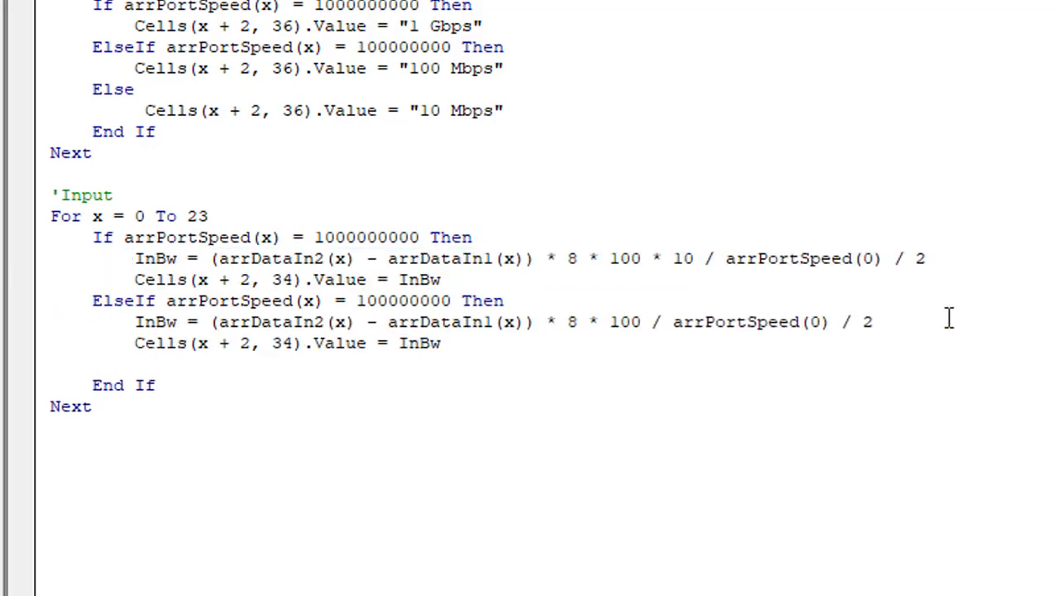
# - Label the branches with 1Gbps, 100 Mbps and 10 Mbps comments
pyautogui.click(420, 217)
pyautogui.press('Return')
pyautogui.press('Tab')
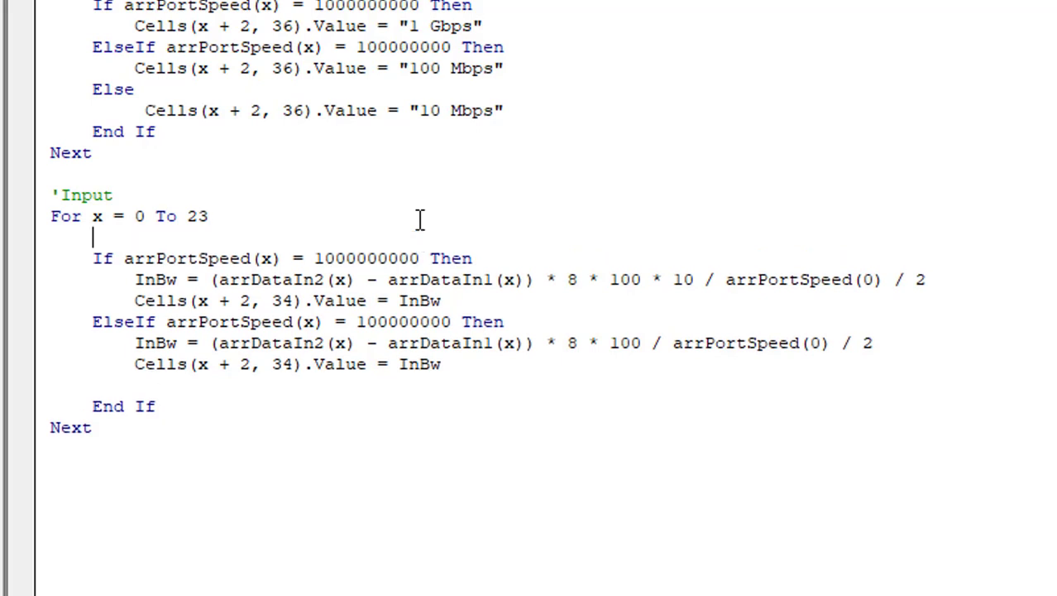
pyautogui.write('1Gbps')
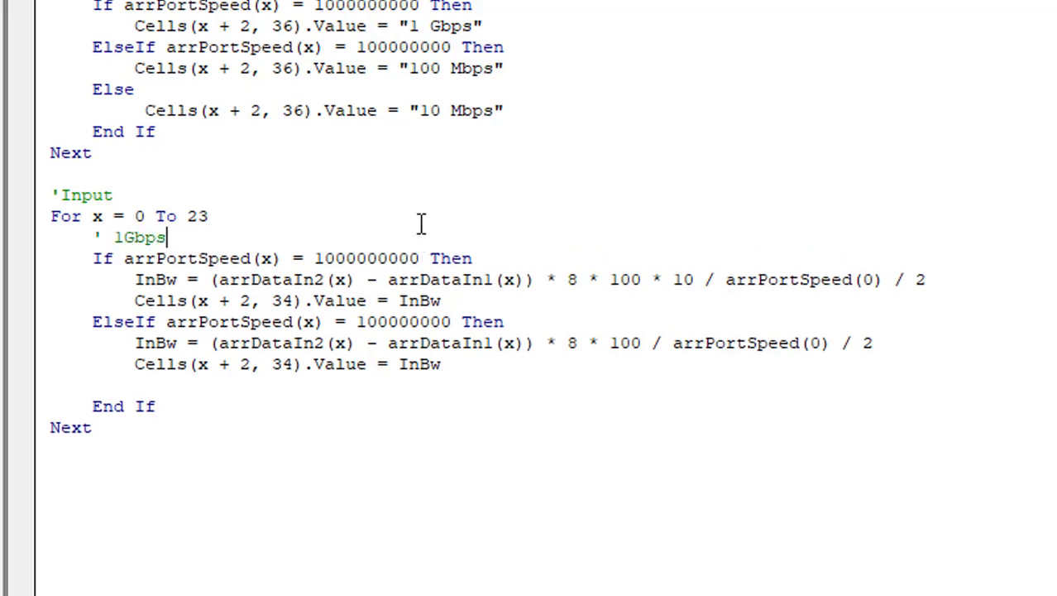
pyautogui.click(489, 302)
pyautogui.press('Return')
pyautogui.write("'")
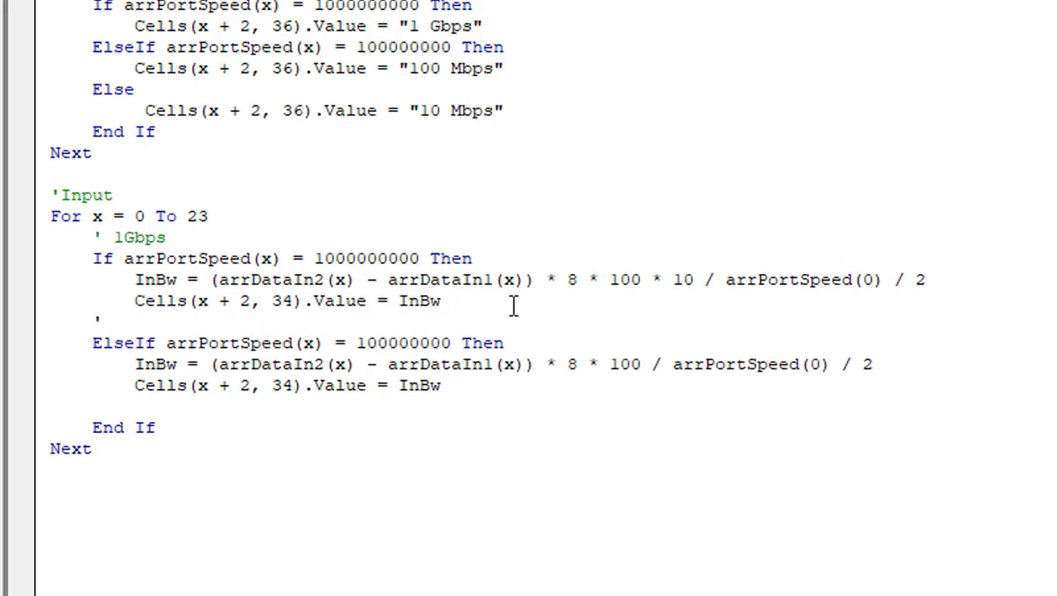
pyautogui.write('100 Mbps')
pyautogui.click(858, 389)
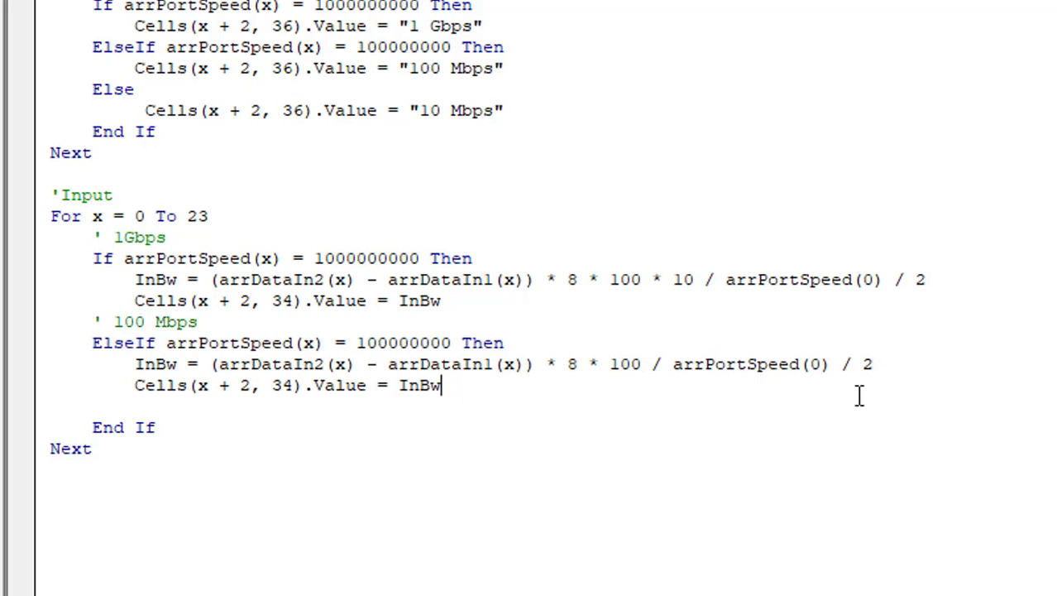
pyautogui.press('Return')
pyautogui.write('10')
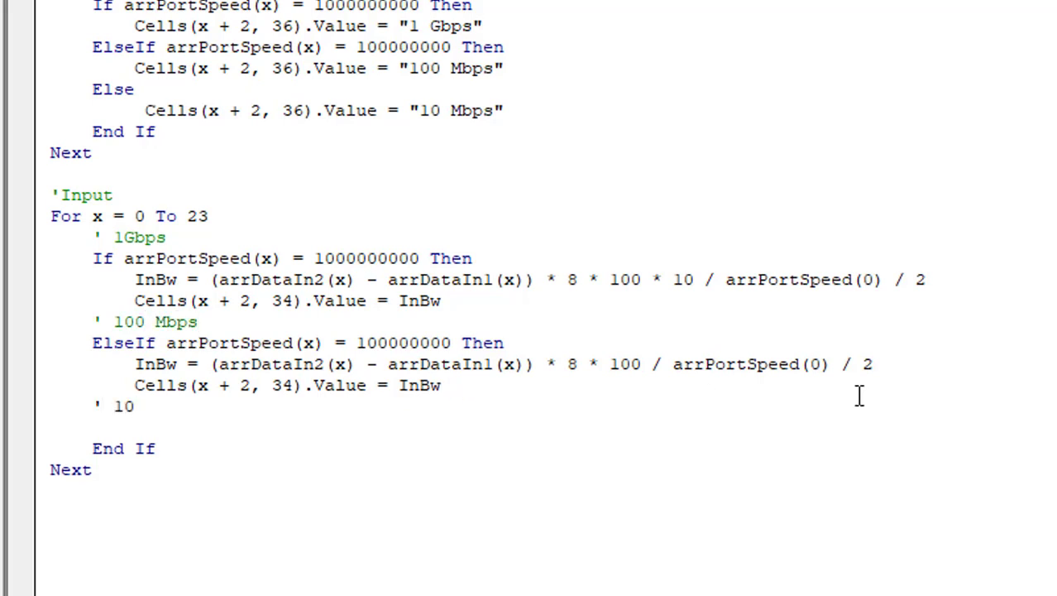
pyautogui.write(' Mbps')
# - Add an Else branch with copied InBw/Cells lines, divide its InBw by 10, and remove the blank line
pyautogui.press('Return')
pyautogui.write('E')
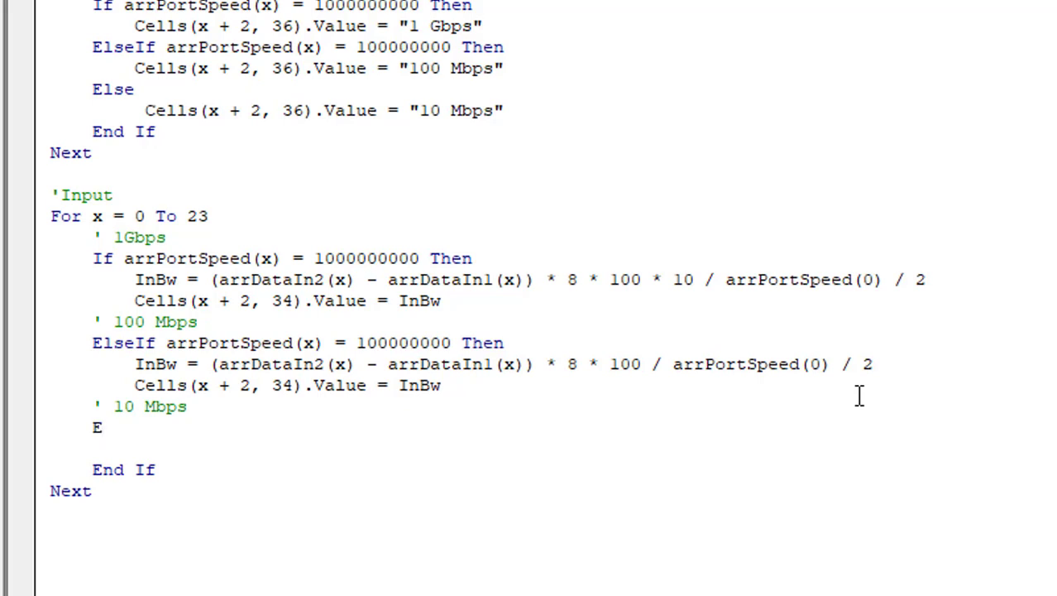
pyautogui.write('les')
pyautogui.press('BackSpace')
pyautogui.press('BackSpace')
pyautogui.write('se')
pyautogui.press('Return')
pyautogui.moveTo(446, 387); pyautogui.dragTo(19, 365)
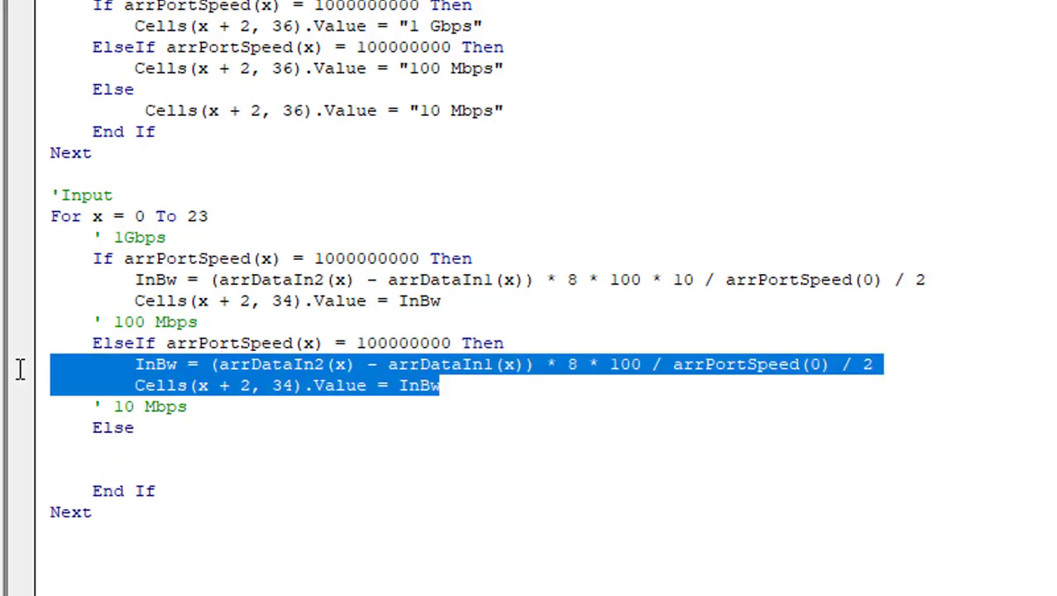
pyautogui.hotkey('ctrl', 'c')
pyautogui.click(216, 455)
pyautogui.hotkey('ctrl', 'v')
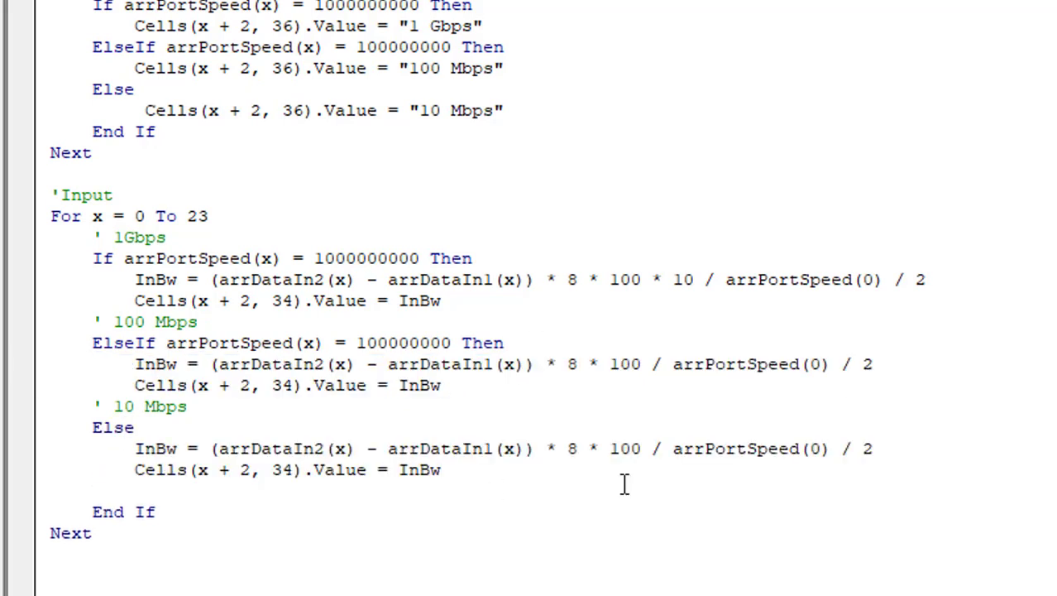
pyautogui.click(945, 447)
pyautogui.write('/10')
pyautogui.press('Down')
pyautogui.press('Delete')
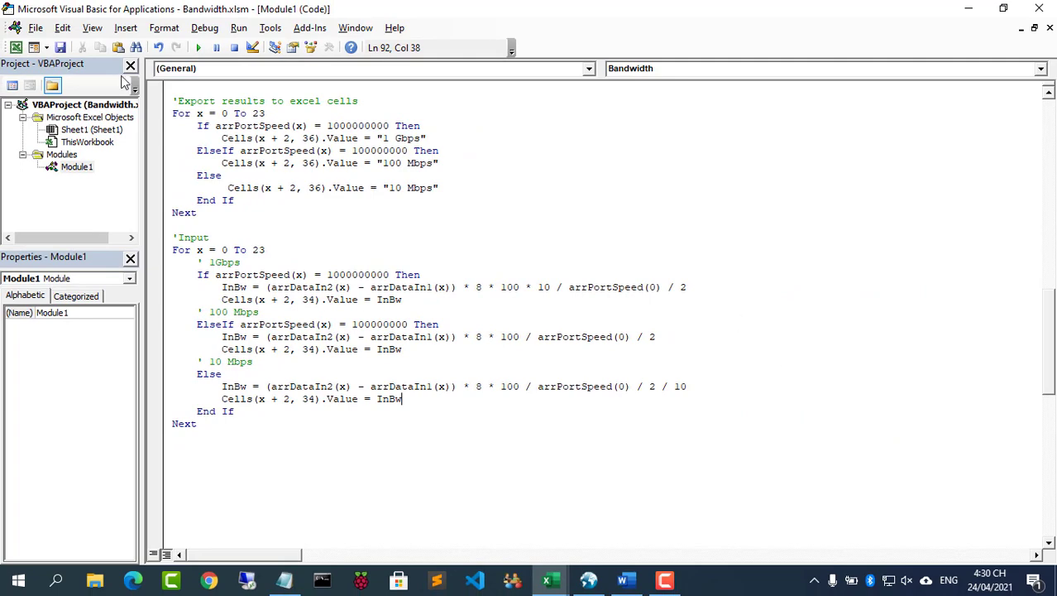
# - Run START on Sheet1 and check the Input values in AH2:AH24, e.g. 84,25 for port 14
pyautogui.click(968, 8)
pyautogui.click(308, 354)
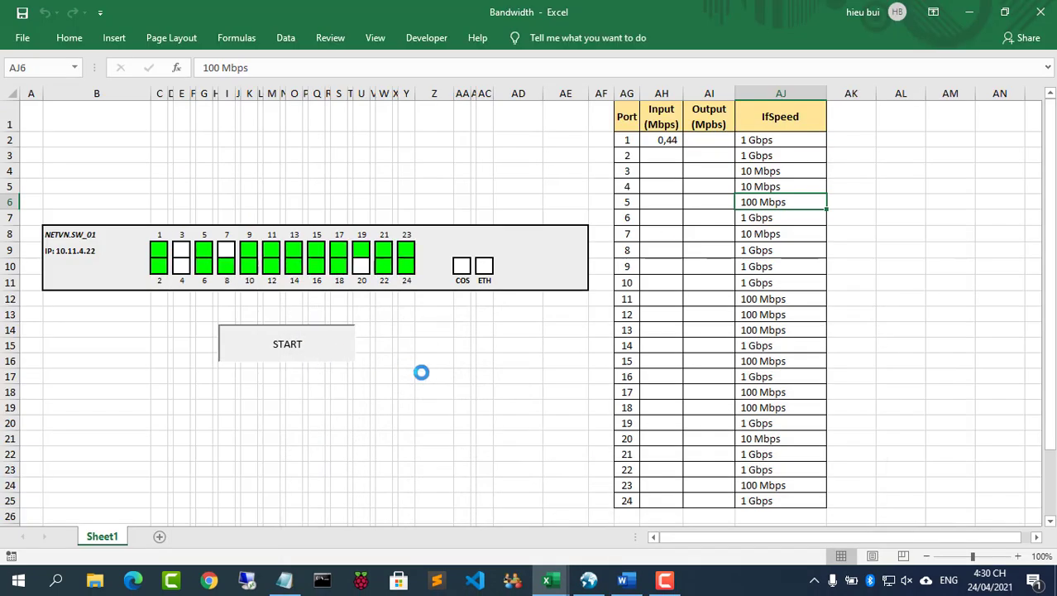
pyautogui.moveTo(673, 141); pyautogui.dragTo(668, 499)
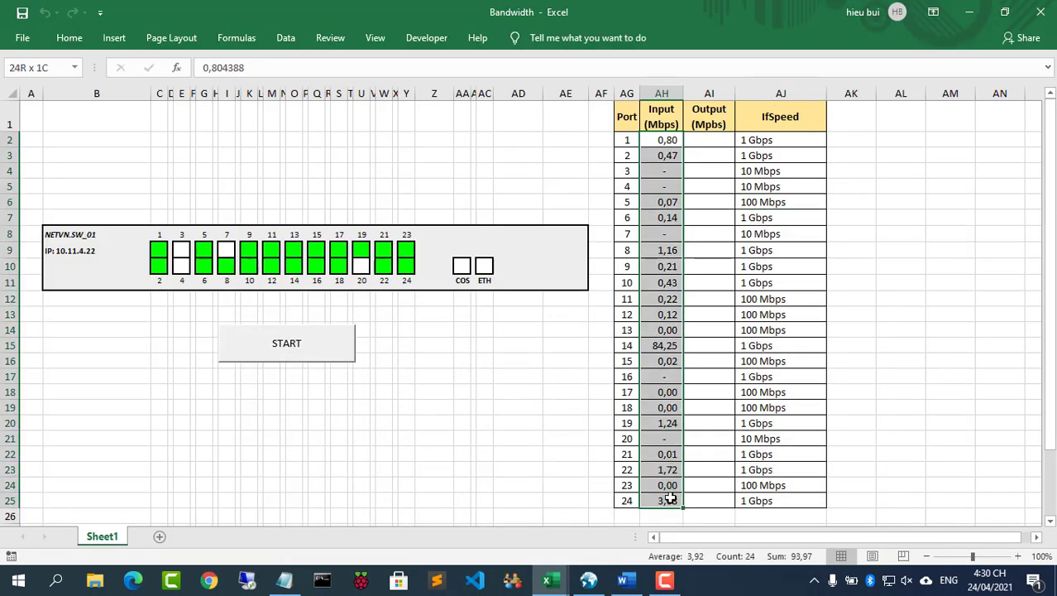
pyautogui.moveTo(666, 345); pyautogui.dragTo(771, 347)
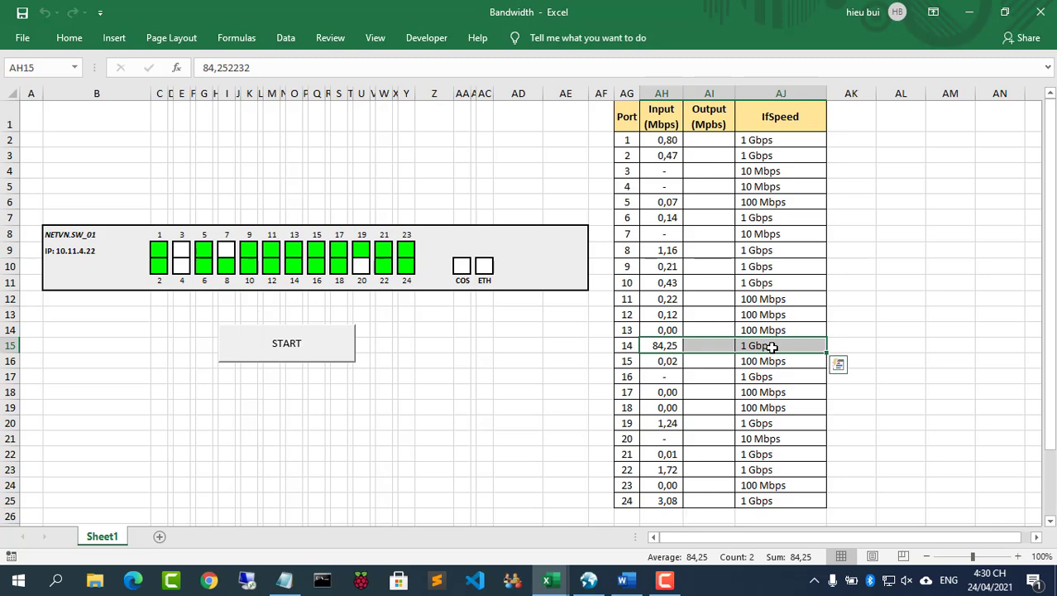
pyautogui.moveTo(547, 580)
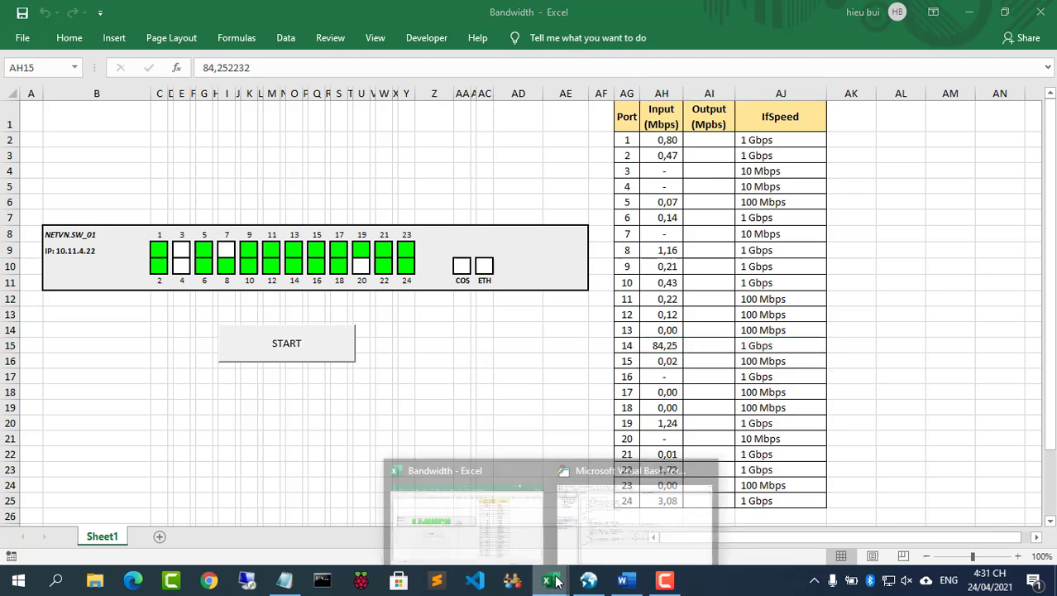
# - Add Dim arrDataOut2(24) after arrDataIn2 and begin another Dim arrDataOut line
pyautogui.click(637, 496)
pyautogui.scroll(15, 671, 358)
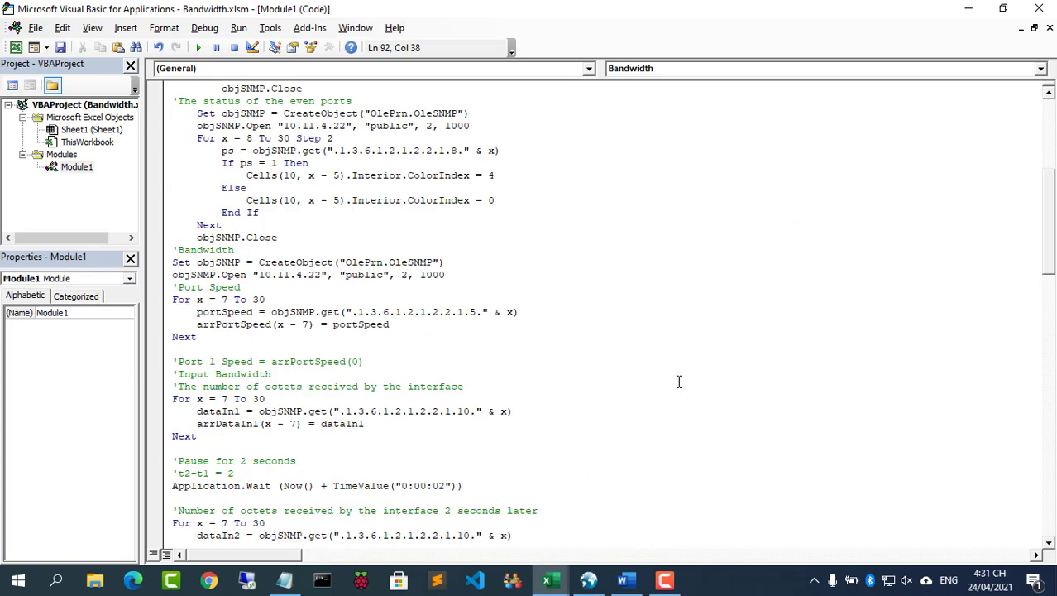
pyautogui.scroll(13, 677, 380)
pyautogui.click(591, 139)
pyautogui.write('Dim ')
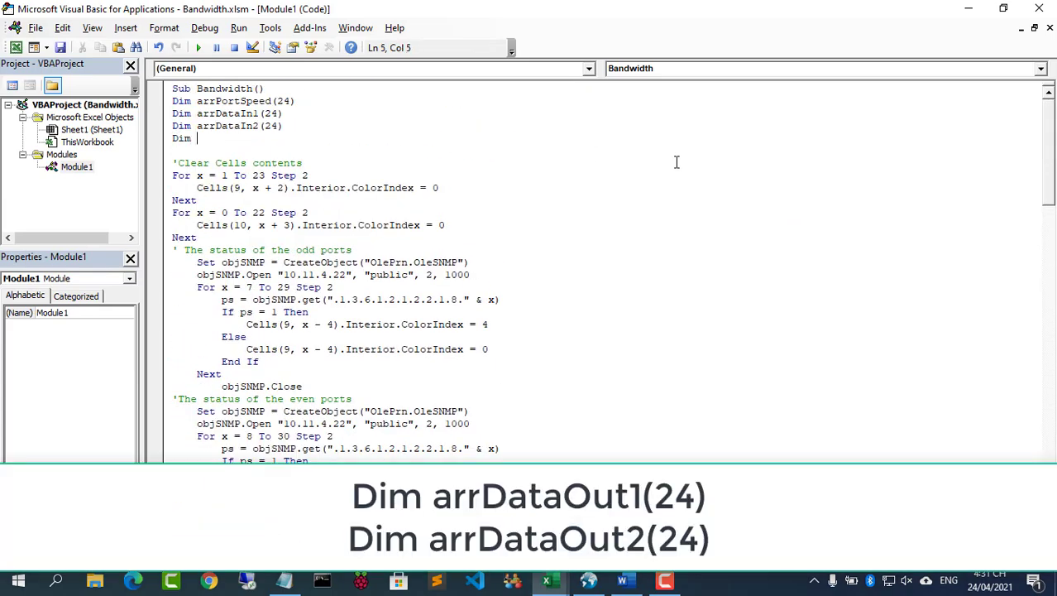
pyautogui.write('arrDataOut')
pyautogui.write('2(24)')
pyautogui.press('Return')
pyautogui.write('Dim arr')
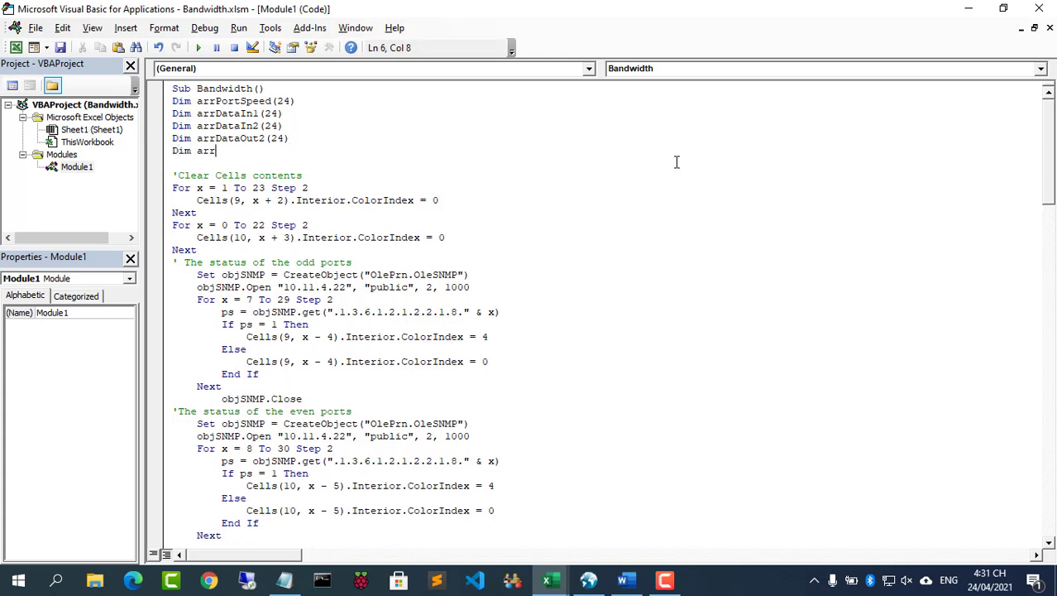
pyautogui.write('DataOut2(24')
# - Insert the octets-sent comment below the first received-octets loop with a blank line under it
pyautogui.scroll(-13, 561, 401)
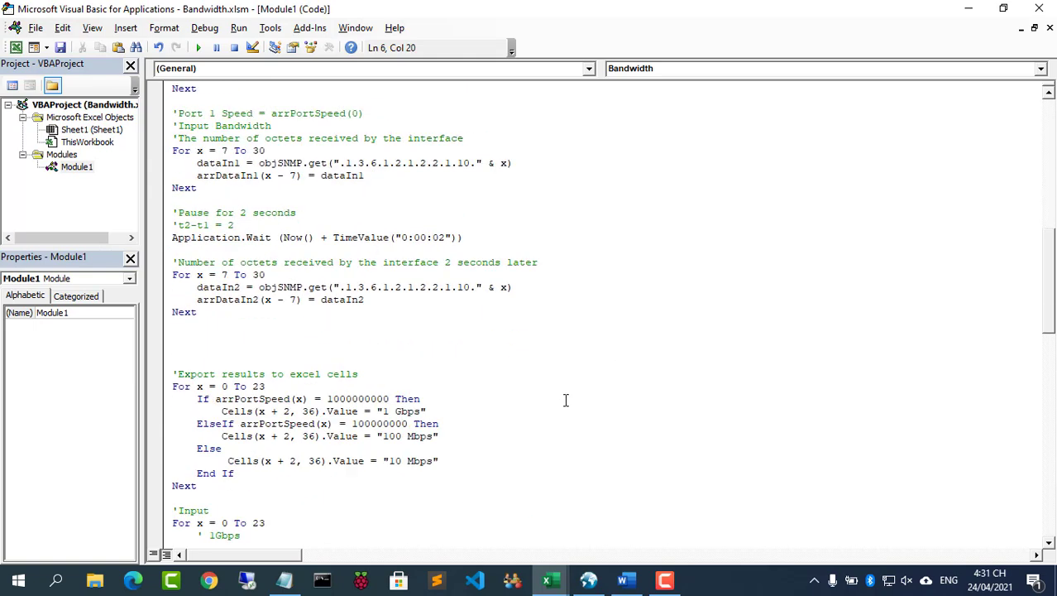
pyautogui.scroll(-8, 563, 401)
pyautogui.scroll(3, 566, 398)
pyautogui.scroll(2, 566, 399)
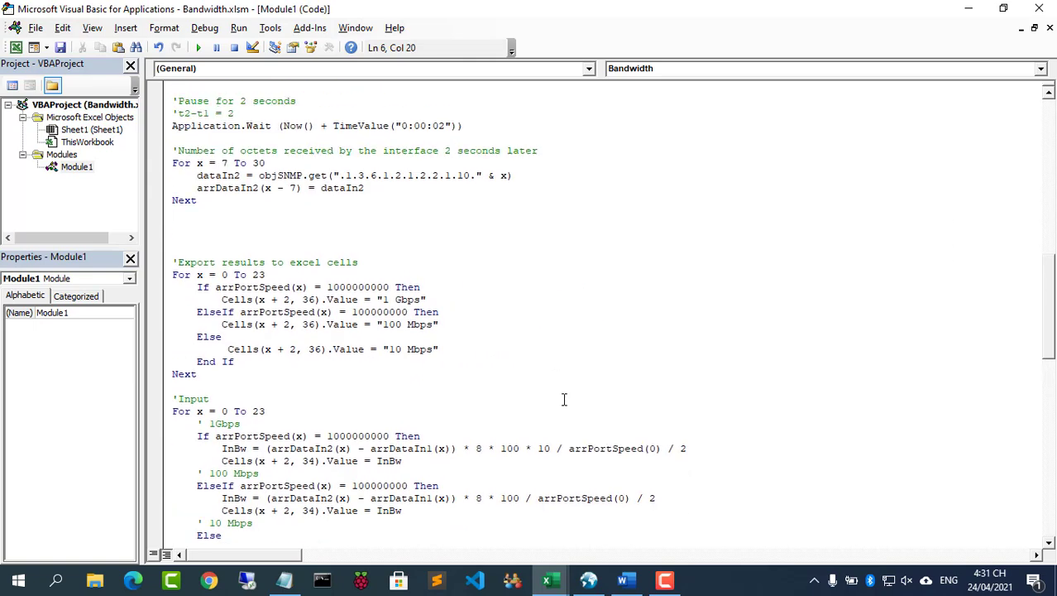
pyautogui.scroll(2, 565, 401)
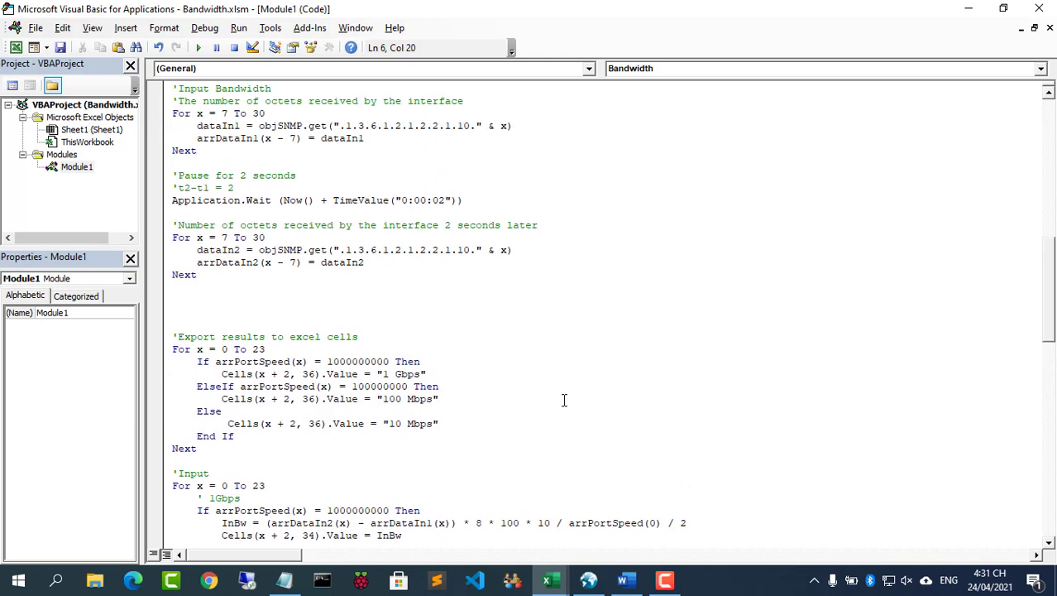
pyautogui.scroll(1, 565, 400)
pyautogui.click(640, 203)
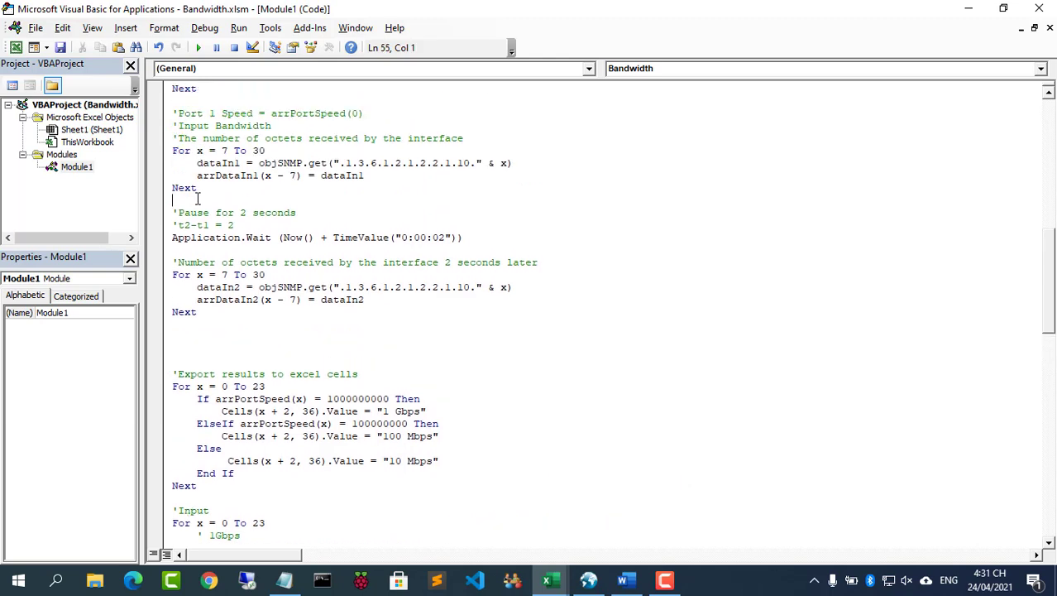
pyautogui.hotkey('ctrl', 'v')
pyautogui.press('Return')
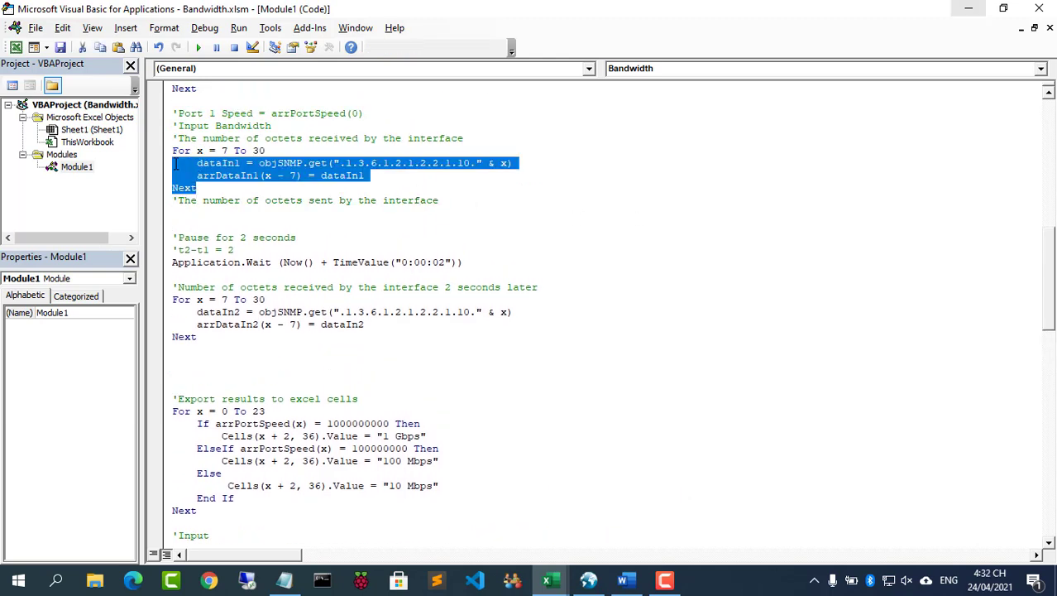
# - Copy the received-octets loop below the comment and clear its ifInOctets OID
pyautogui.moveTo(228, 188); pyautogui.dragTo(172, 150)
pyautogui.hotkey('ctrl', 'c')
pyautogui.click(211, 212)
pyautogui.hotkey('ctrl', 'v')
pyautogui.moveTo(339, 225); pyautogui.dragTo(478, 225)
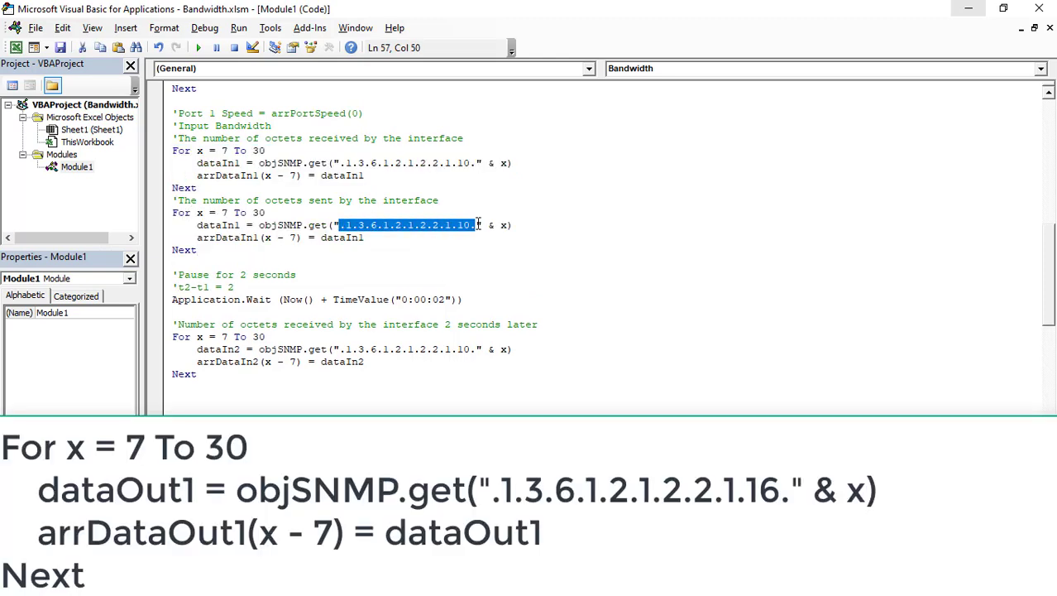
pyautogui.press('BackSpace')
# - Rename dataIn1 and arrDataIn1 in the copied loop to dataOut1 and arrDataOut1
pyautogui.click(235, 225)
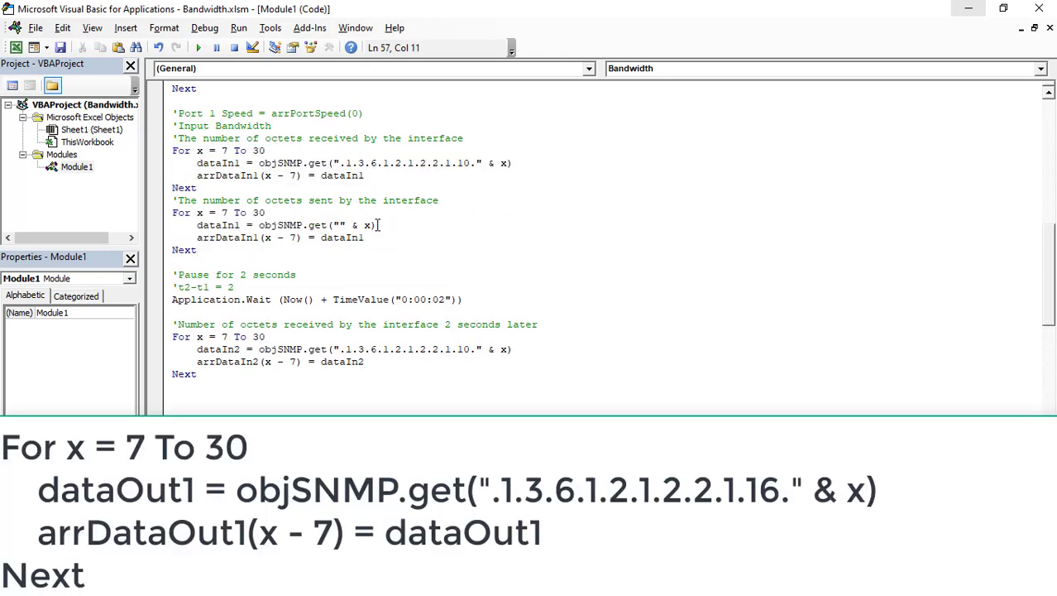
pyautogui.press('BackSpace')
pyautogui.press('BackSpace')
pyautogui.write('Out')
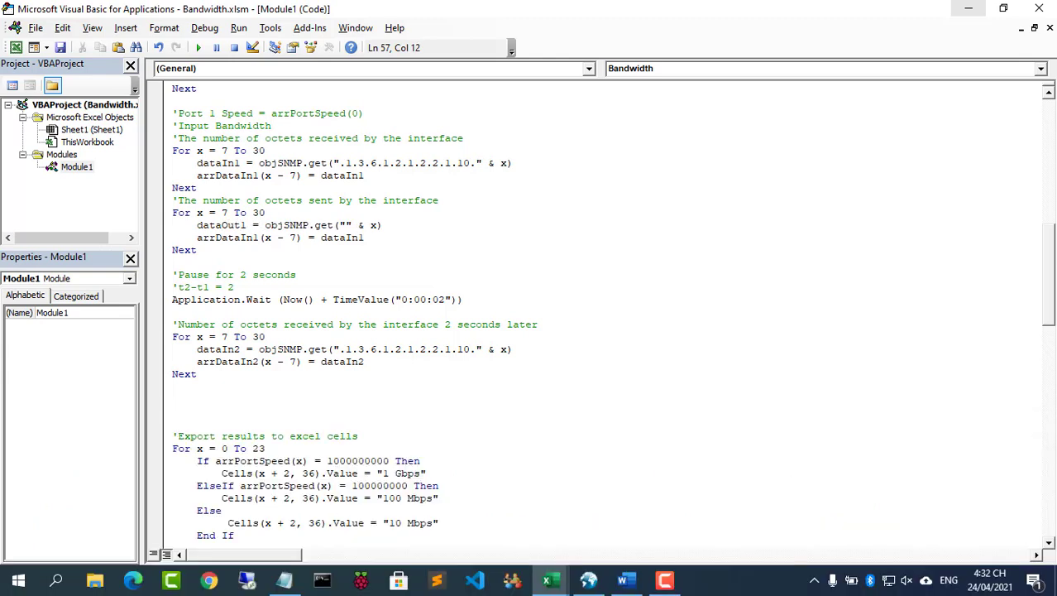
pyautogui.click(253, 238)
pyautogui.press('BackSpace')
pyautogui.press('BackSpace')
pyautogui.write('Out')
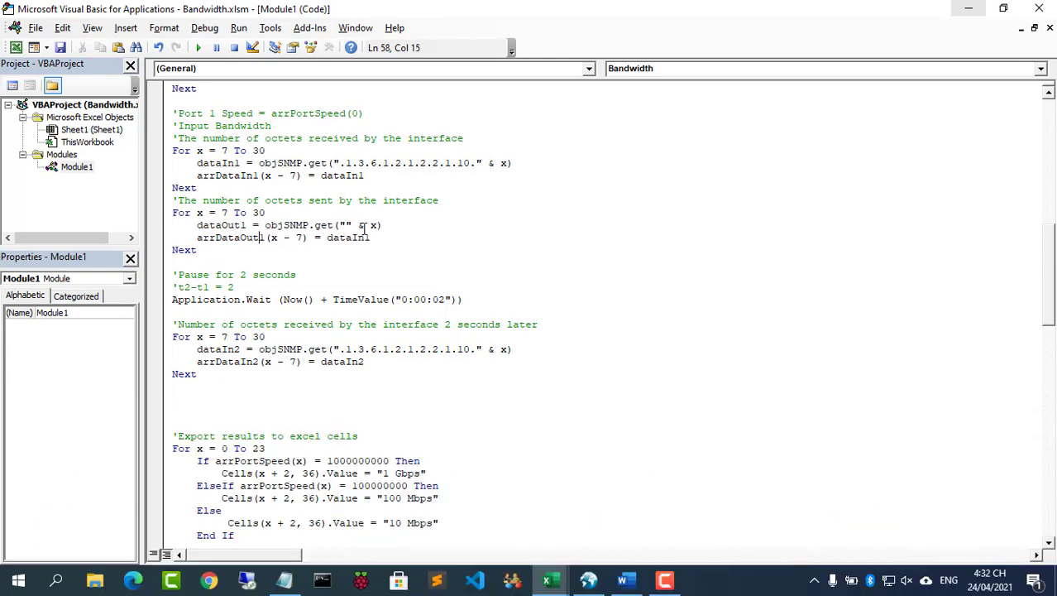
pyautogui.click(365, 238)
pyautogui.press('BackSpace')
pyautogui.press('BackSpace')
pyautogui.write('Out')
# - Look up and select the ifOutOctets OID in the MIB Browser
pyautogui.click(588, 579)
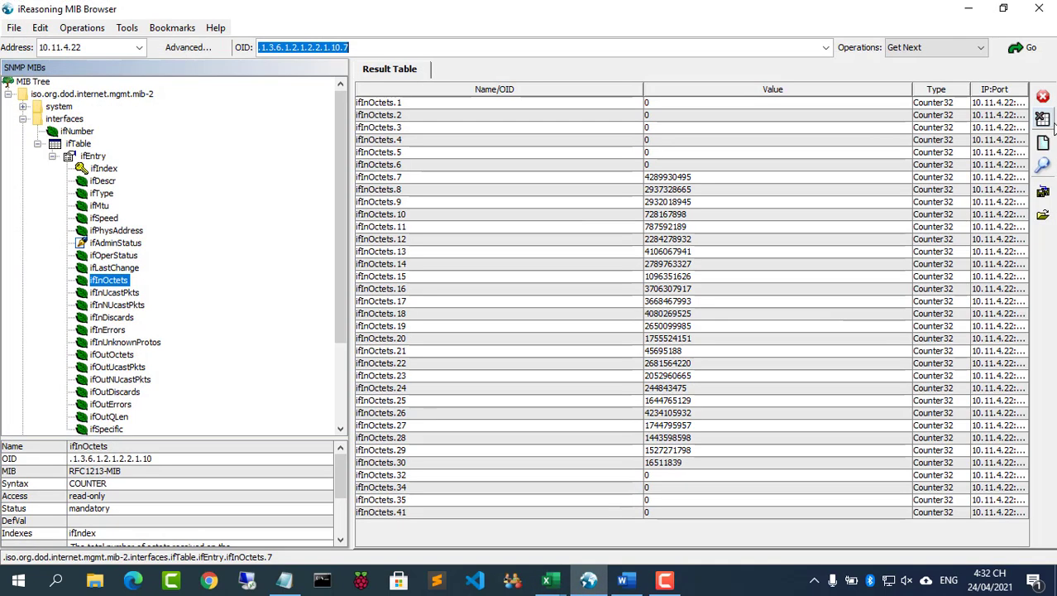
pyautogui.doubleClick(112, 354)
pyautogui.click(444, 178)
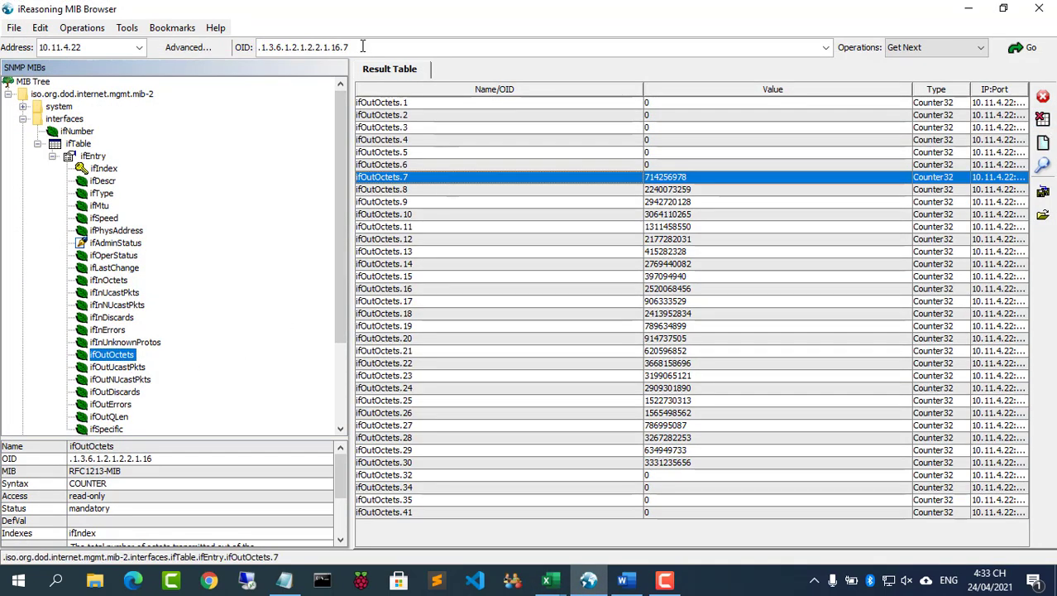
pyautogui.click(364, 46)
# - Paste the ifOutOctets OID .1.3.6.1.2.1.2.2.1.16. into the dataOut1 query
pyautogui.hotkey('alt', 'Tab')
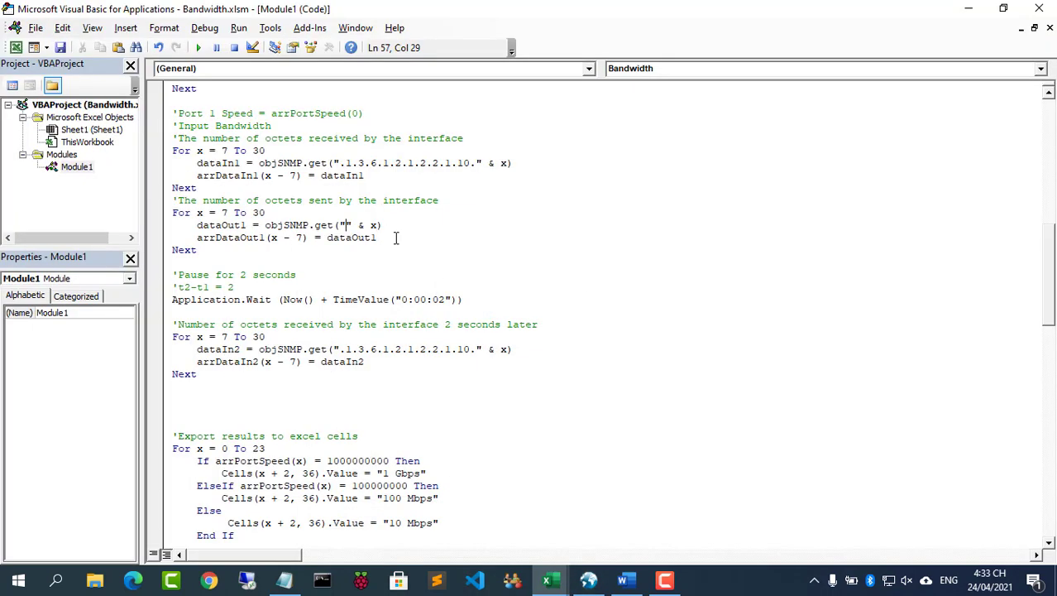
pyautogui.hotkey('ctrl', 'v')
pyautogui.press('BackSpace')
# - Paste the sent-octets loop after the 2-seconds-later loop and add '2 seconds later' to its comment
pyautogui.click(193, 387)
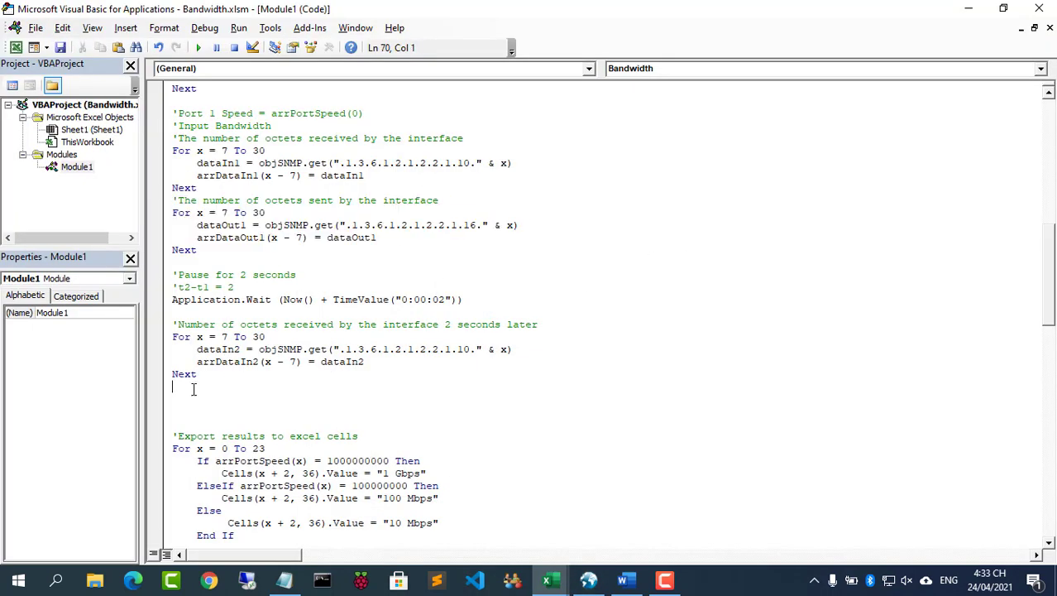
pyautogui.hotkey('ctrl', 'v')
pyautogui.click(455, 387)
pyautogui.write('2 ')
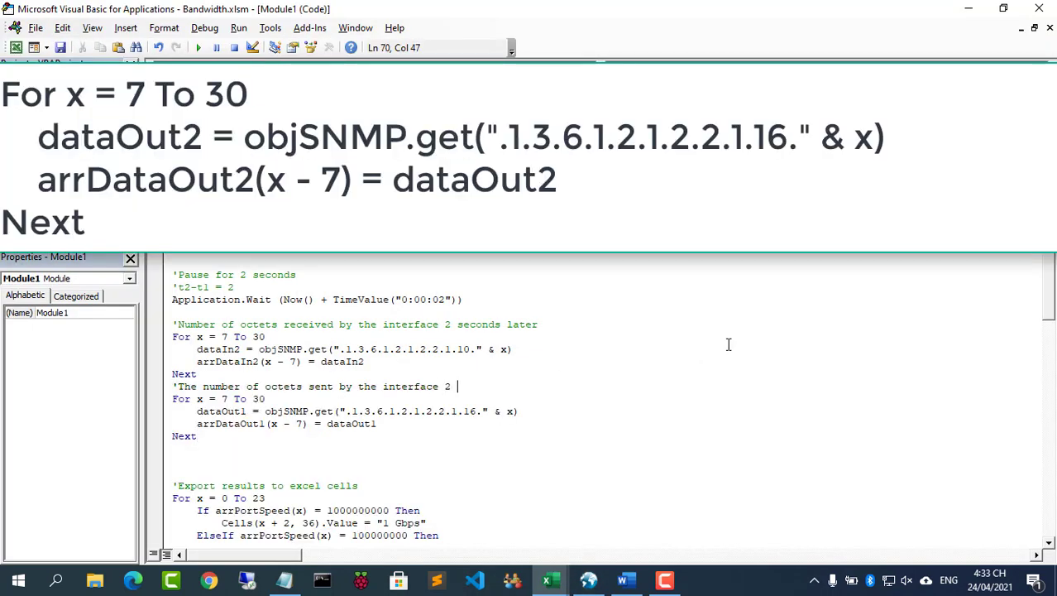
pyautogui.write('seconds later')
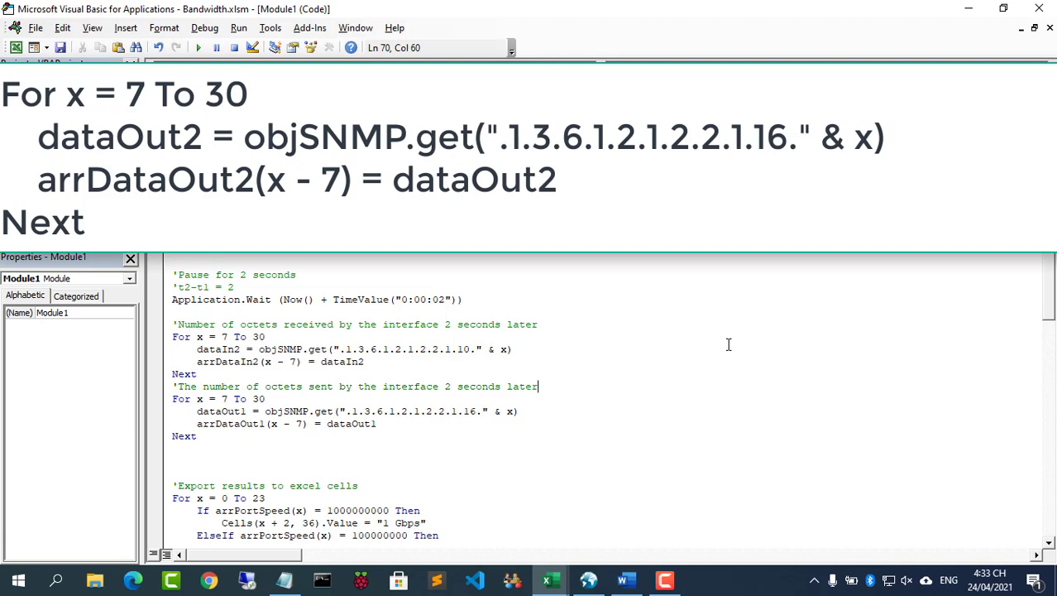
pyautogui.click(247, 411)
pyautogui.write('2')
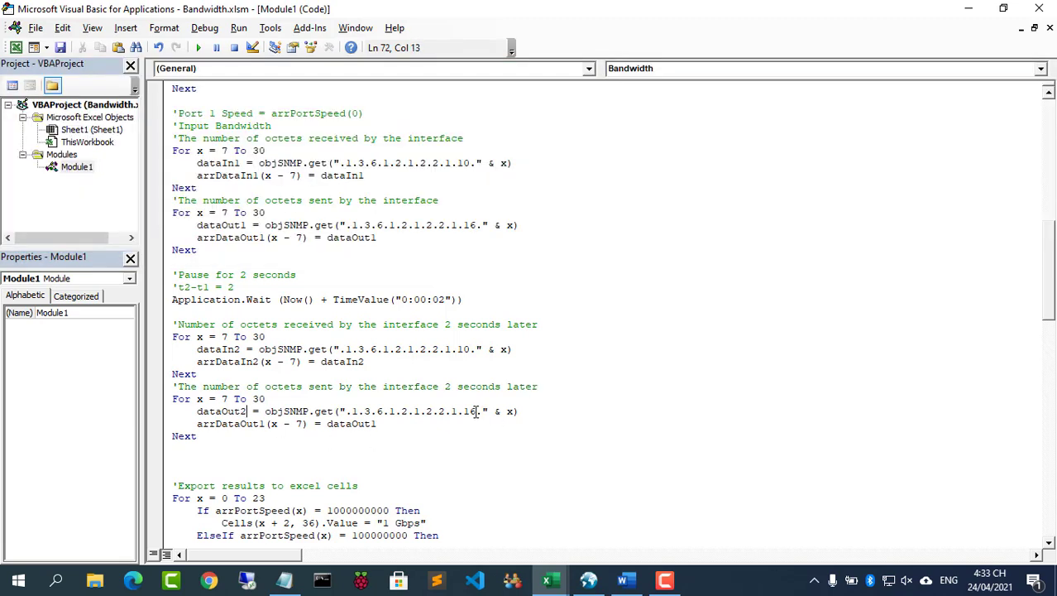
pyautogui.click(381, 424)
pyautogui.scroll(-5, 383, 424)
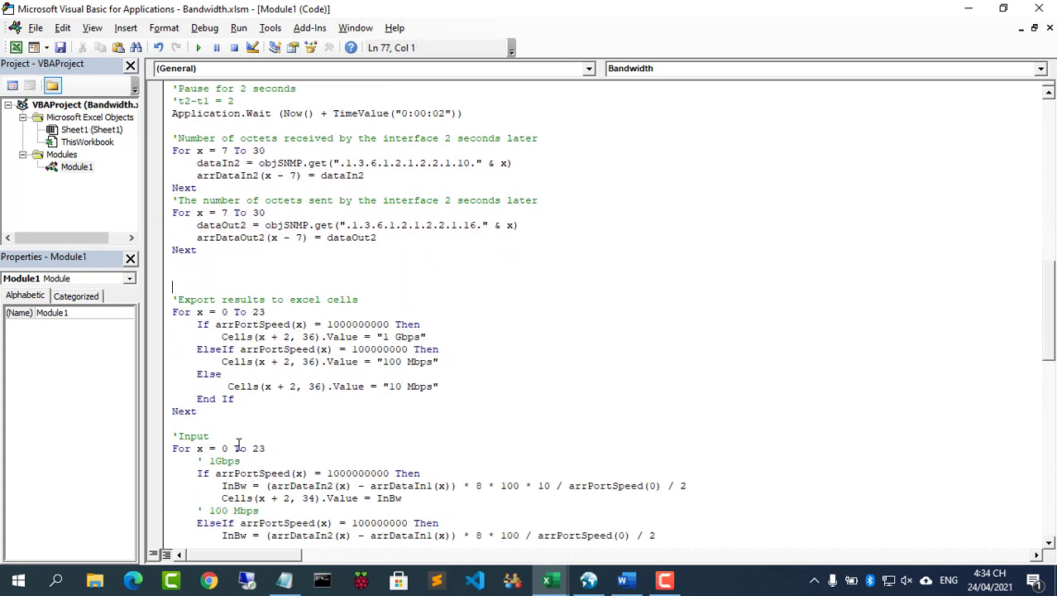
# - Complete the 'Output comment and add the 1 Gbps OutBw calculation using arrPortSpeed(x)
pyautogui.click(428, 435)
pyautogui.write('Outpu')
pyautogui.write('t')
pyautogui.scroll(-1, 431, 427)
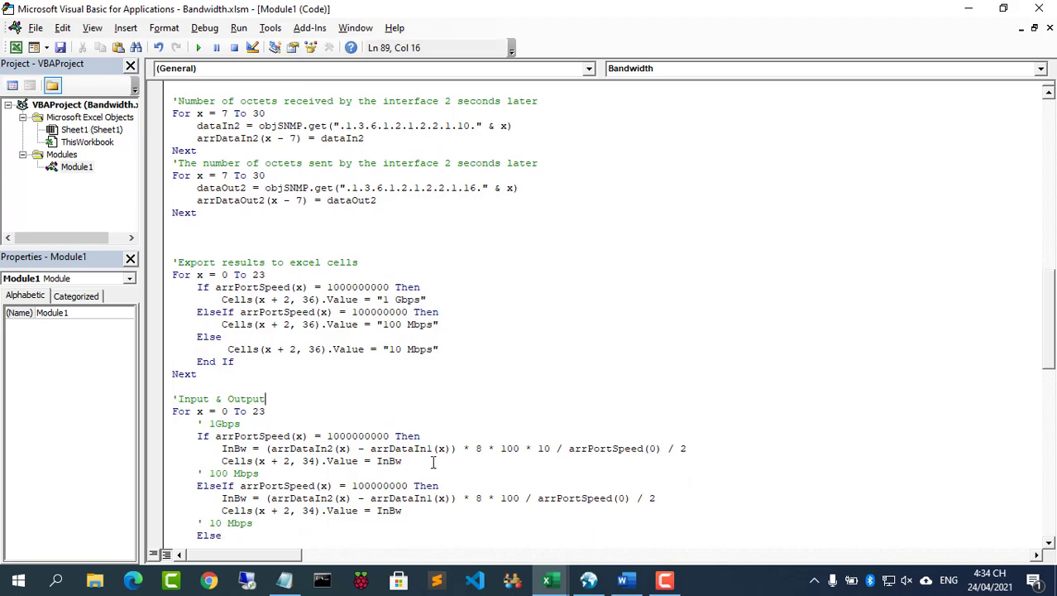
pyautogui.click(630, 461)
pyautogui.press('Return')
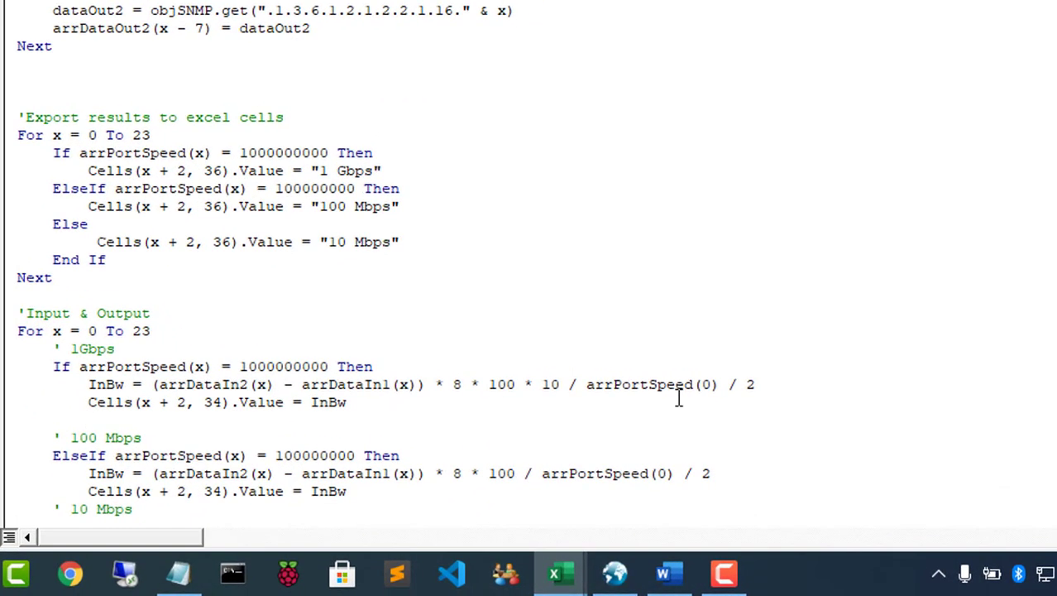
pyautogui.write('OutBw = (')
pyautogui.write('arrData')
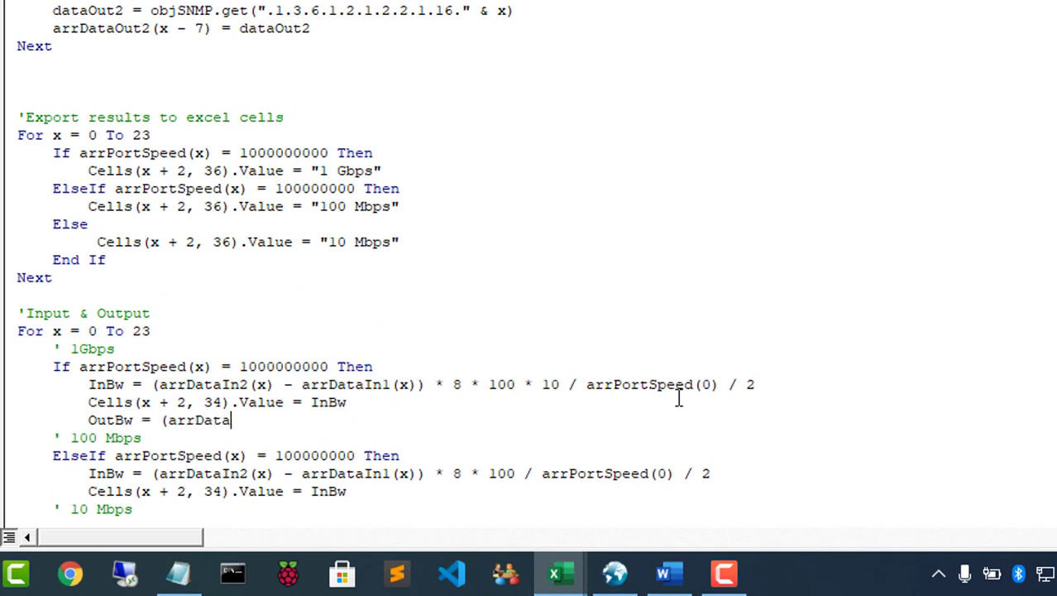
pyautogui.write('Out2(x) - ')
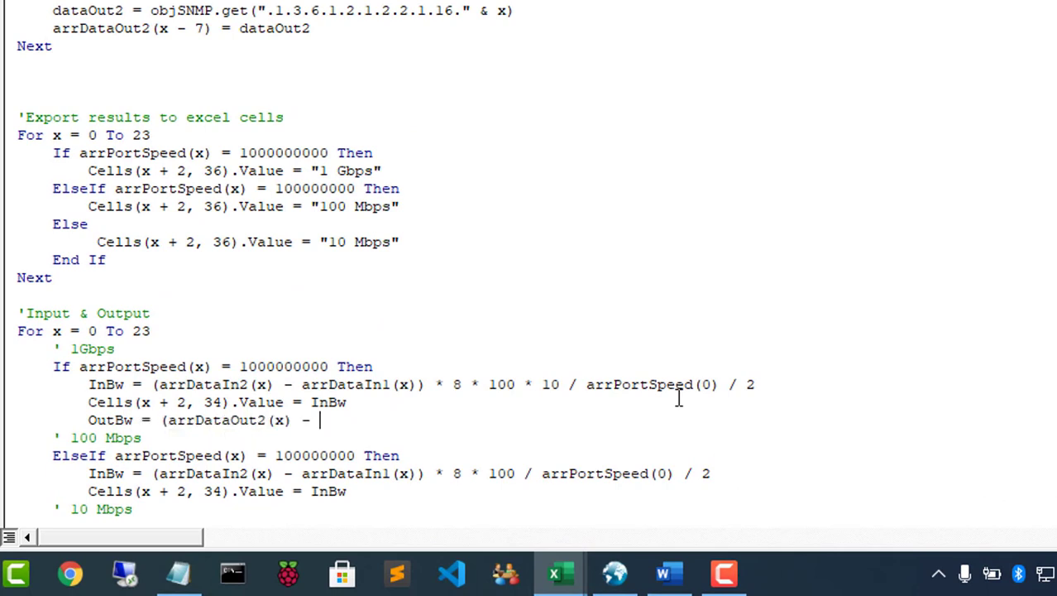
pyautogui.write('arrDataOut1(')
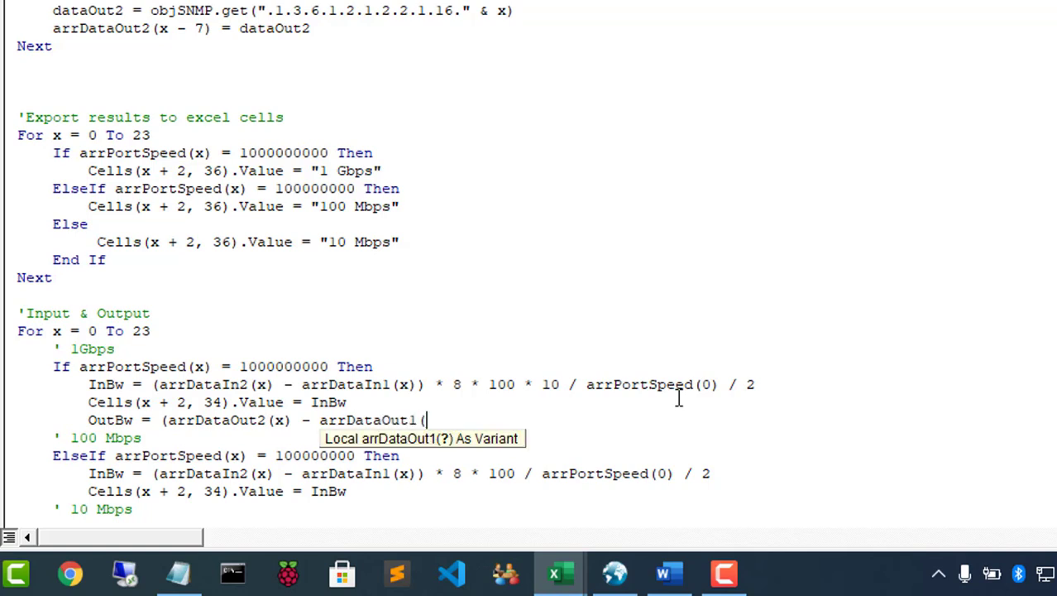
pyautogui.write('x)) * 8 * ')
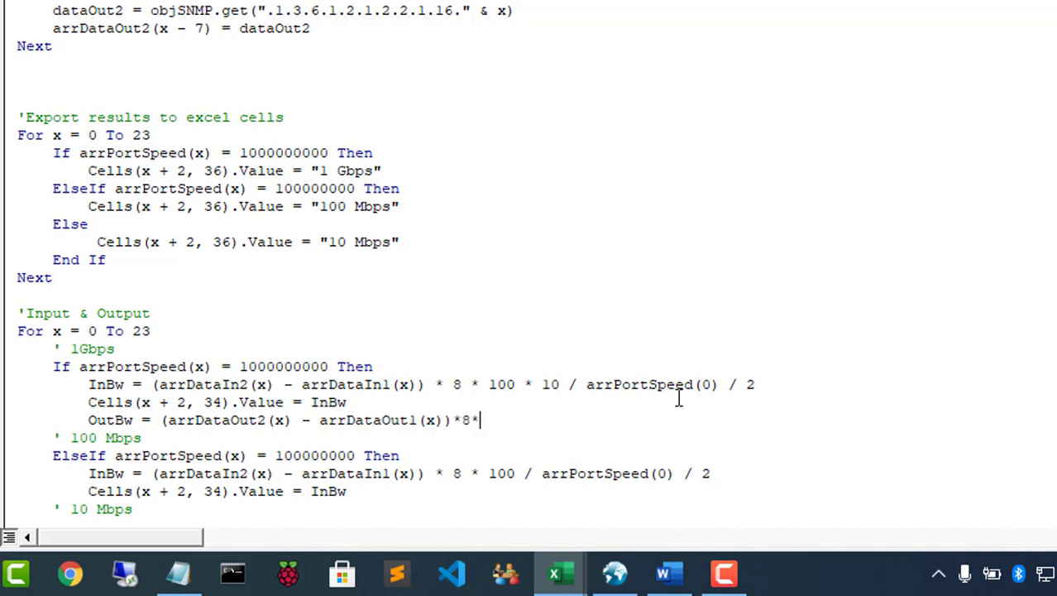
pyautogui.write('100 * 10 / ')
pyautogui.write('arrPortSpeed')
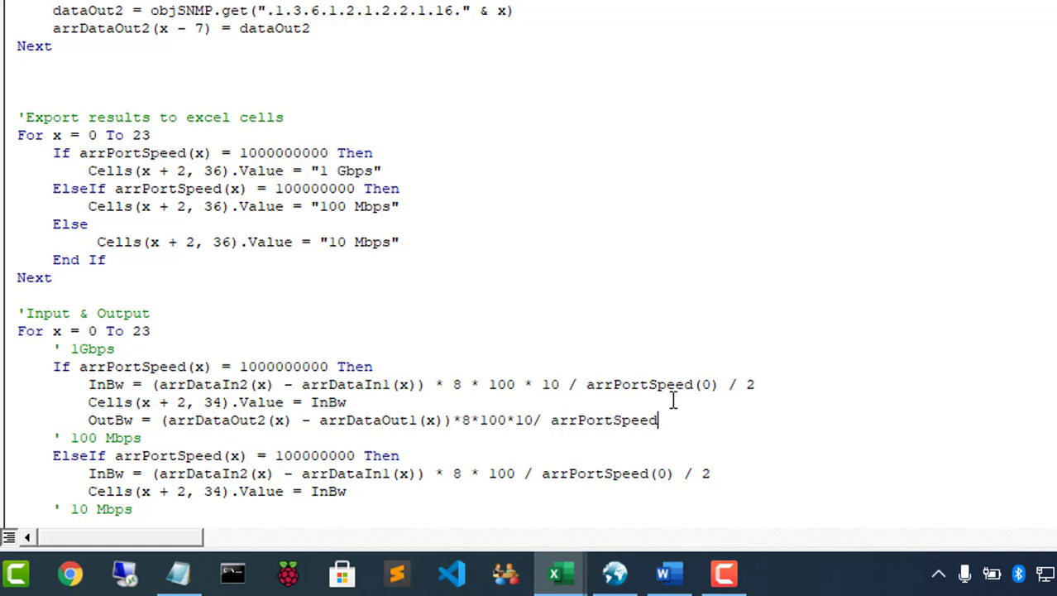
pyautogui.write('(x) / ')
pyautogui.write('2')
# - Change arrPortSpeed(0) to arrPortSpeed(x) in all three InBw lines
pyautogui.click(739, 384)
pyautogui.scroll(-3, 1025, 205)
pyautogui.press('BackSpace')
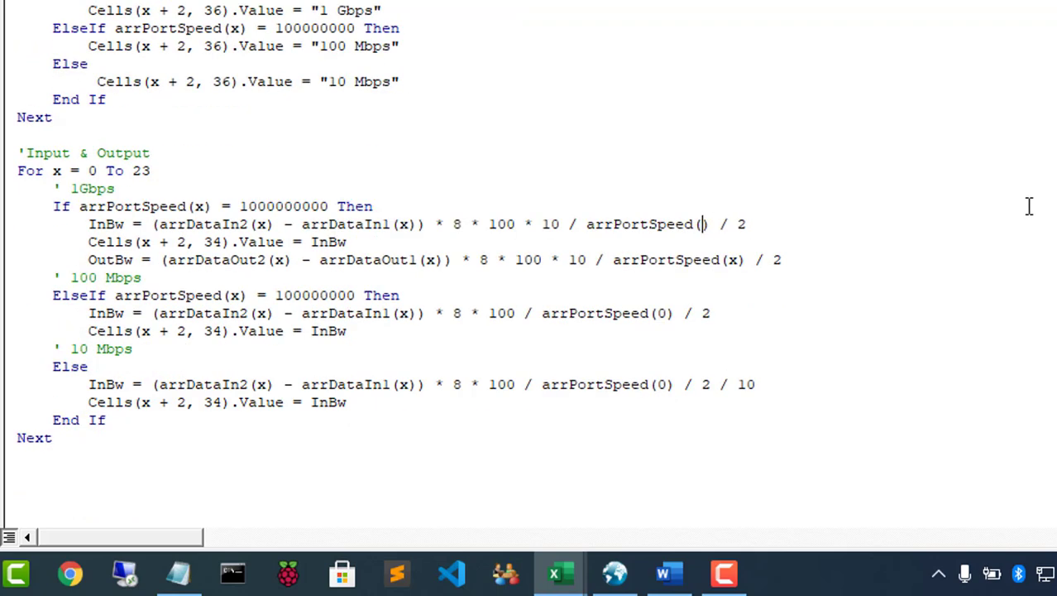
pyautogui.write('x')
pyautogui.click(670, 313)
pyautogui.press('BackSpace')
pyautogui.write('x')
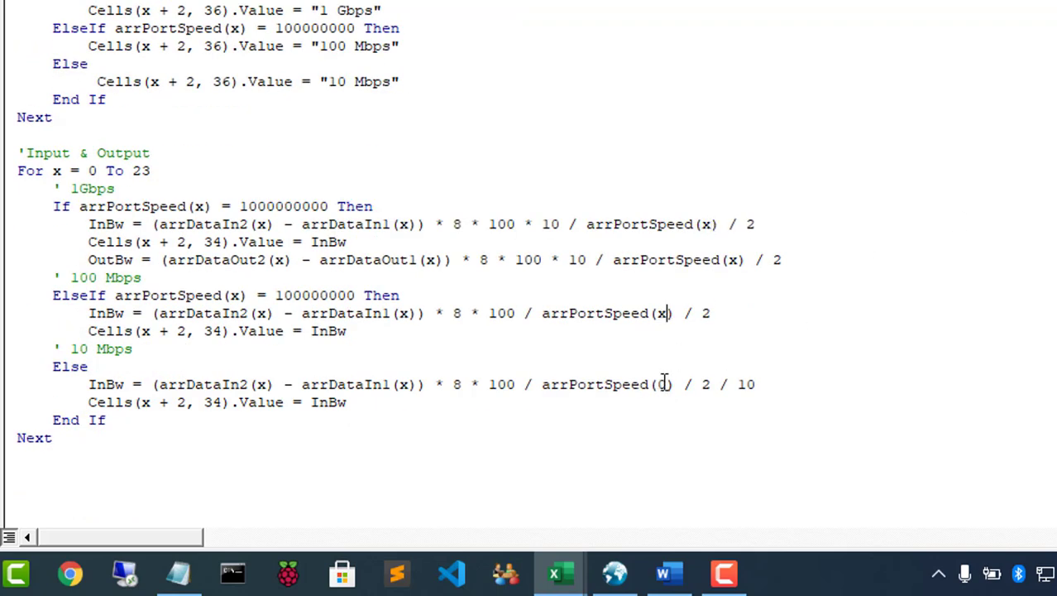
pyautogui.click(670, 384)
pyautogui.press('BackSpace')
pyautogui.write('x')
# - Write OutBw to column 35 with Cells(x+2,35).Value = OutBw in the 1 Gbps branch
pyautogui.click(800, 265)
pyautogui.press('Return')
pyautogui.write('Cells(x')
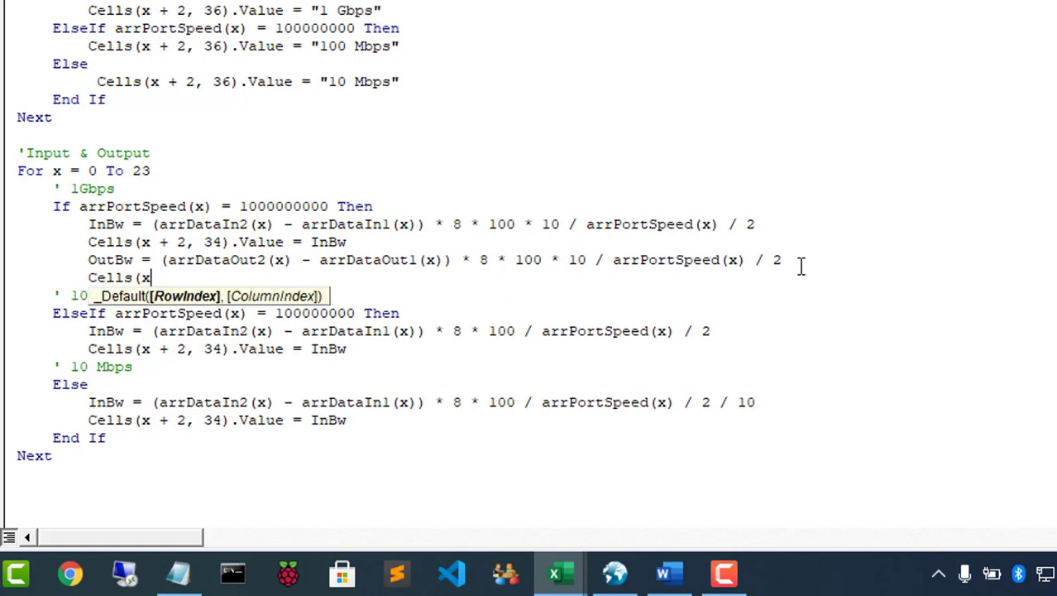
pyautogui.write('+2,35')
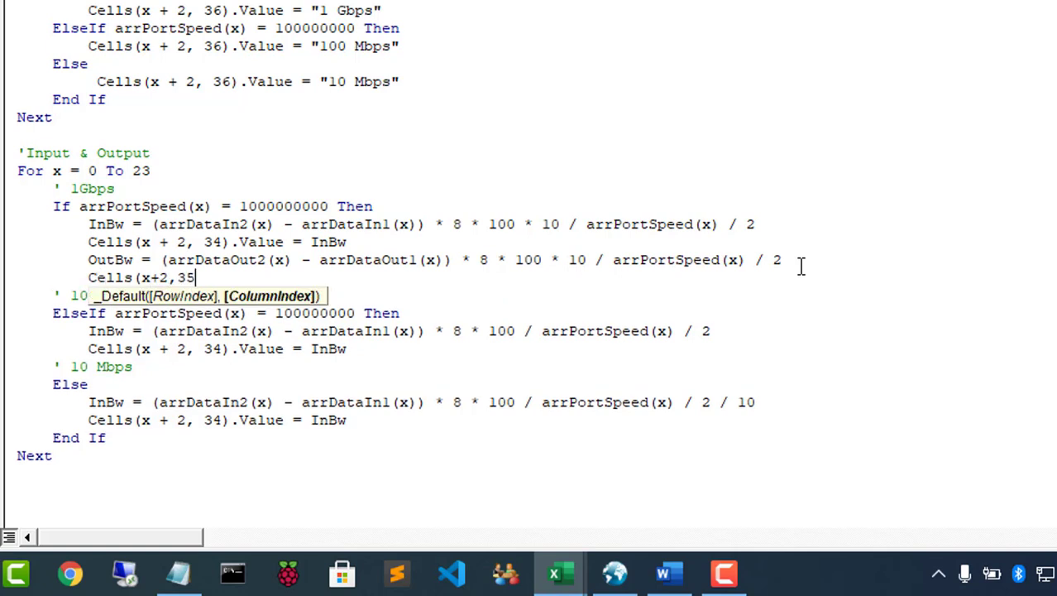
pyautogui.write(').Value = O')
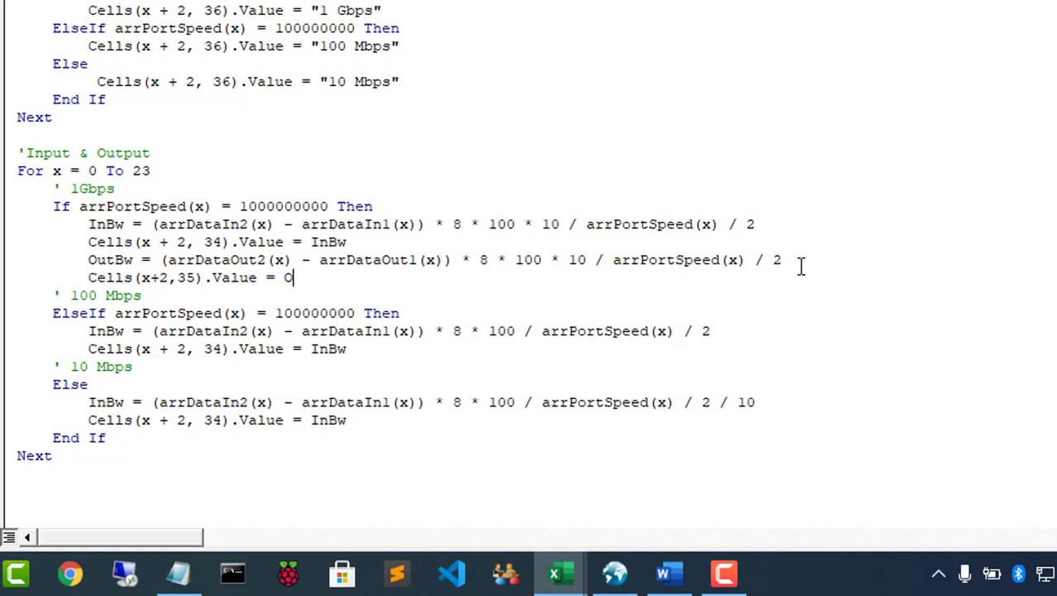
pyautogui.write('utB')
pyautogui.write('w')
pyautogui.press('Down')
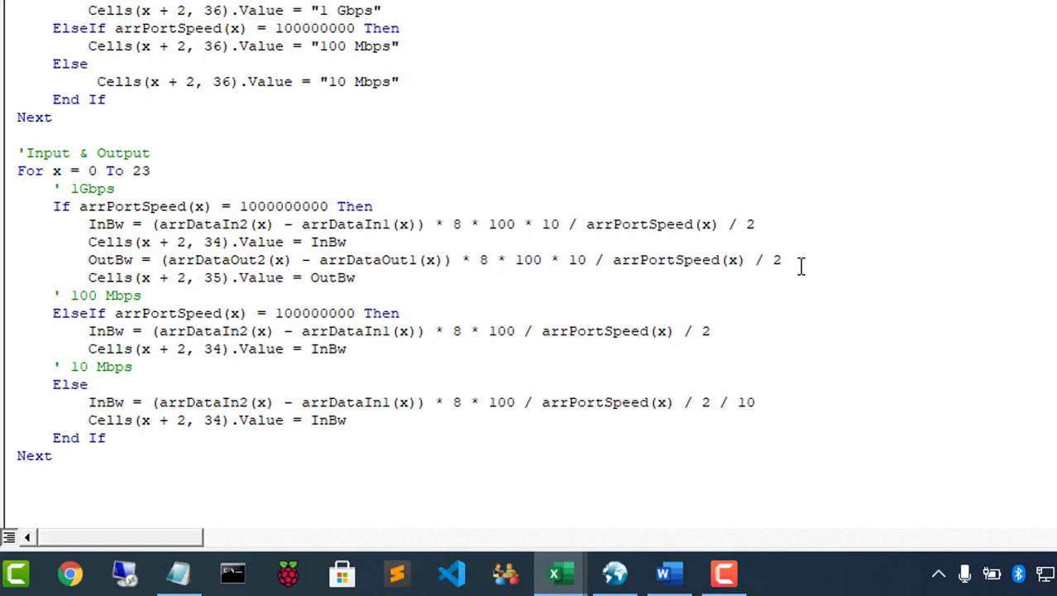
# - Copy both OutBw lines into the 100 Mbps branch and remove its extra * 10 factor
pyautogui.click(447, 348)
pyautogui.press('Return')
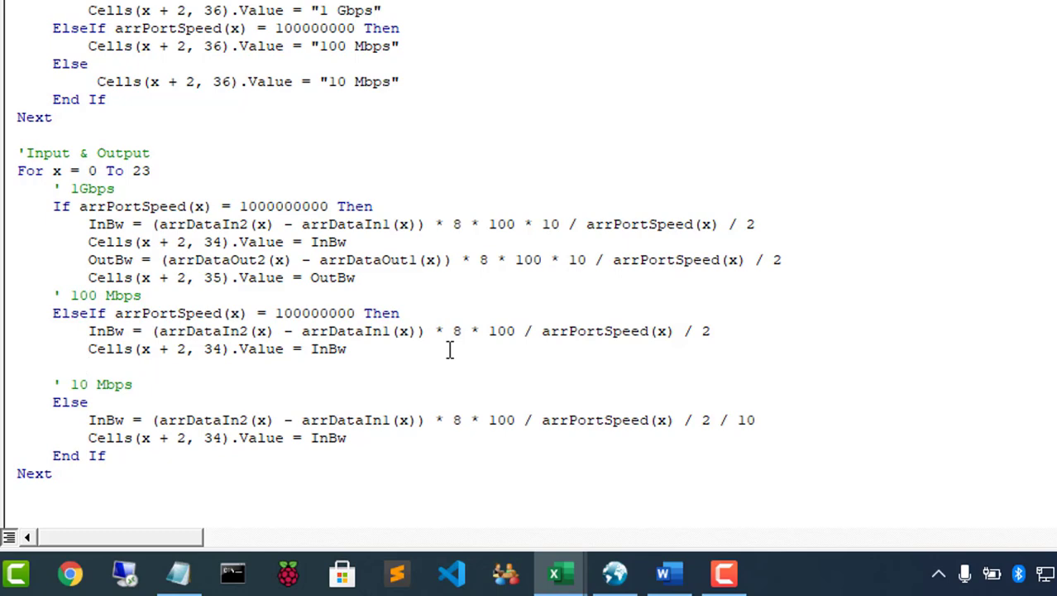
pyautogui.moveTo(356, 277); pyautogui.dragTo(7, 260)
pyautogui.hotkey('ctrl', 'c')
pyautogui.click(43, 366)
pyautogui.hotkey('ctrl', 'v')
pyautogui.click(588, 367)
pyautogui.press('BackSpace')
pyautogui.press('BackSpace')
# - Copy the OutBw lines into the 10 Mbps branch and append /10 to its calculation
pyautogui.press('BackSpace')
pyautogui.press('BackSpace')
pyautogui.press('BackSpace')
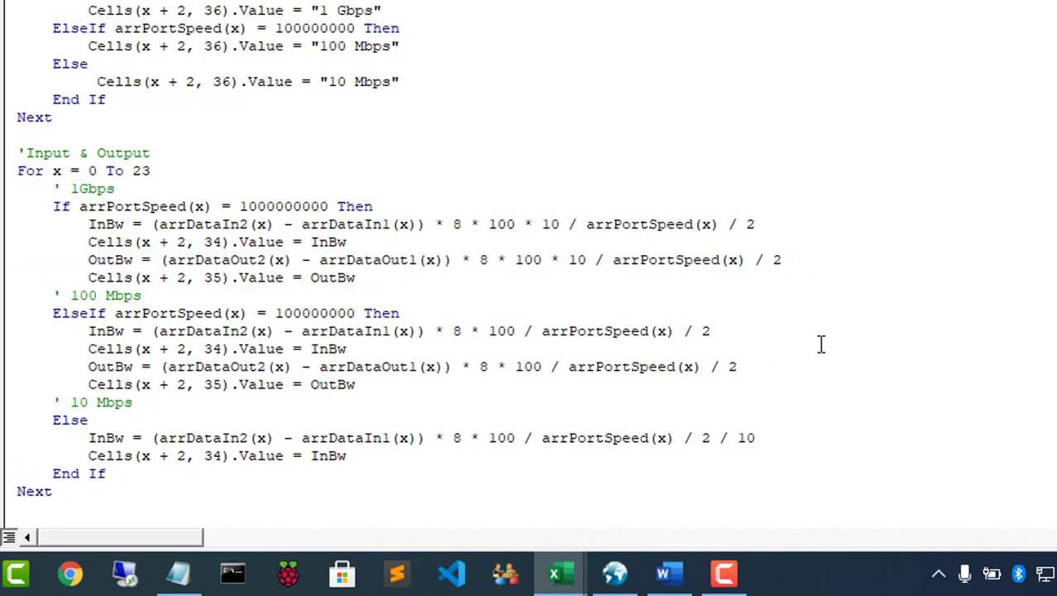
pyautogui.scroll(-2, 822, 345)
pyautogui.moveTo(337, 277); pyautogui.dragTo(378, 283)
pyautogui.moveTo(17, 260); pyautogui.dragTo(356, 277)
pyautogui.hotkey('ctrl', 'c')
pyautogui.click(417, 349)
pyautogui.press('Return')
pyautogui.press('BackSpace')
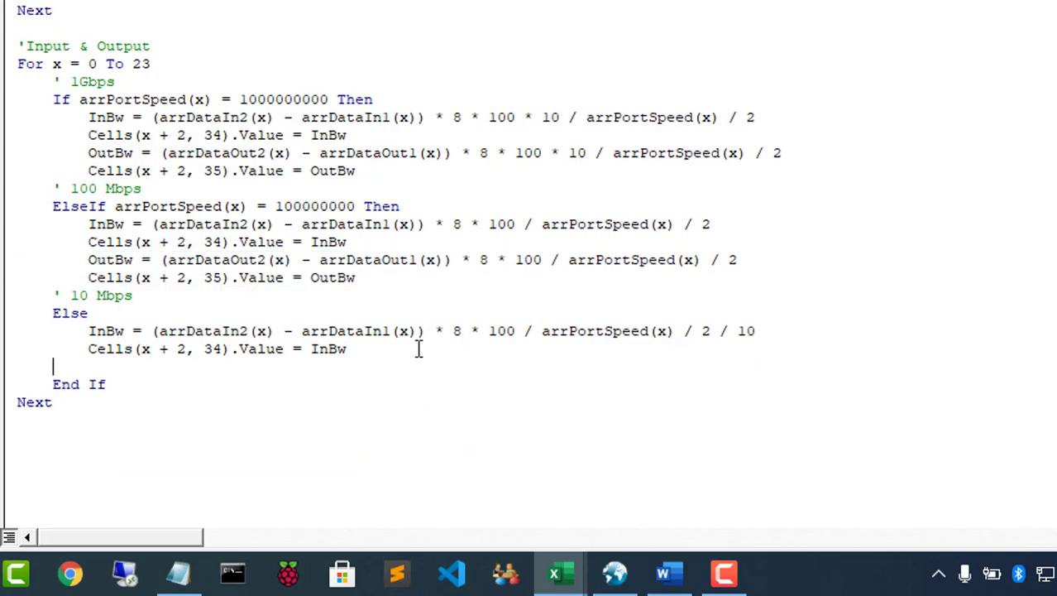
pyautogui.press('BackSpace')
pyautogui.hotkey('ctrl', 'v')
pyautogui.click(772, 370)
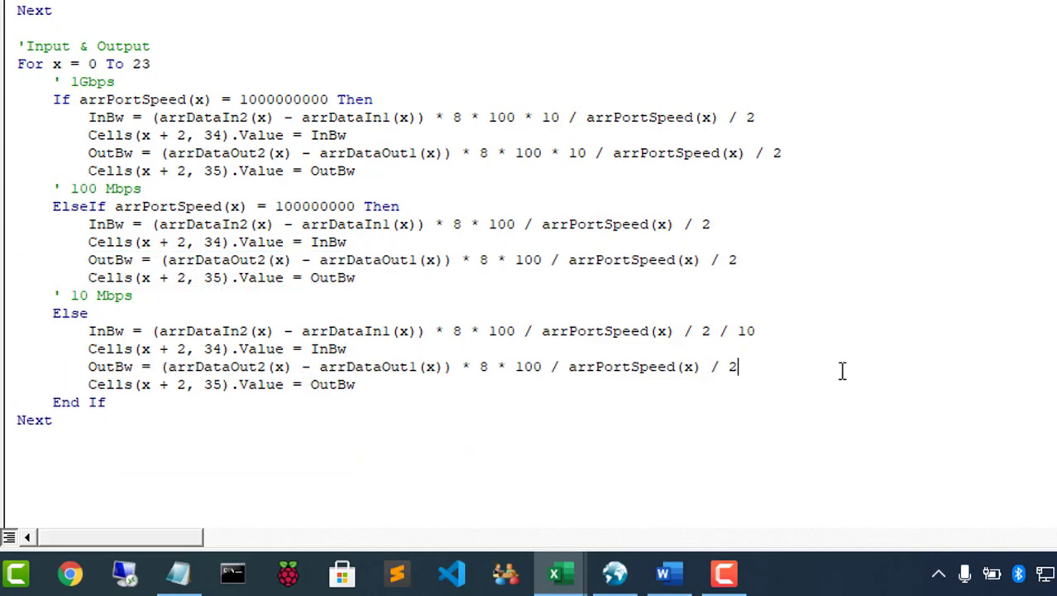
pyautogui.write('/10')
pyautogui.click(484, 374)
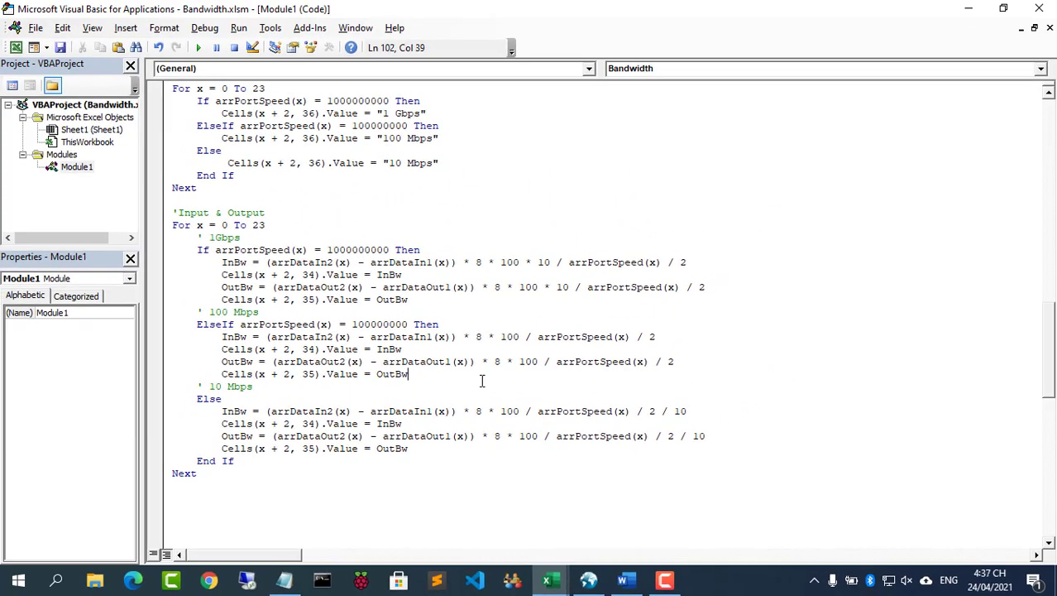
# - Run START twice and check port 14's Input, Output and IfSpeed values
pyautogui.click(977, 18)
pyautogui.click(314, 349)
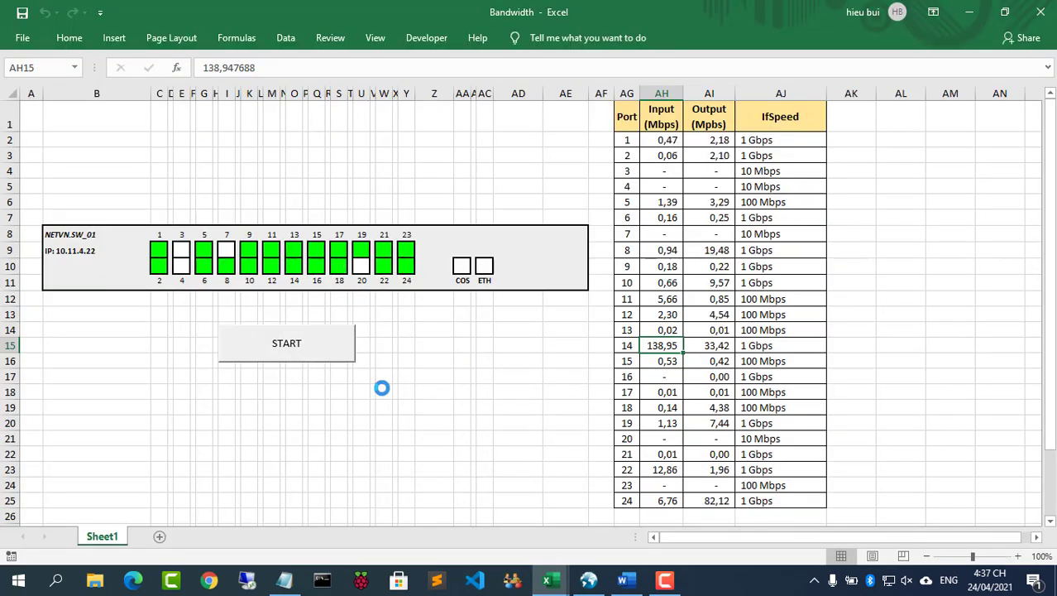
pyautogui.moveTo(664, 346); pyautogui.dragTo(779, 345)
pyautogui.click(349, 358)
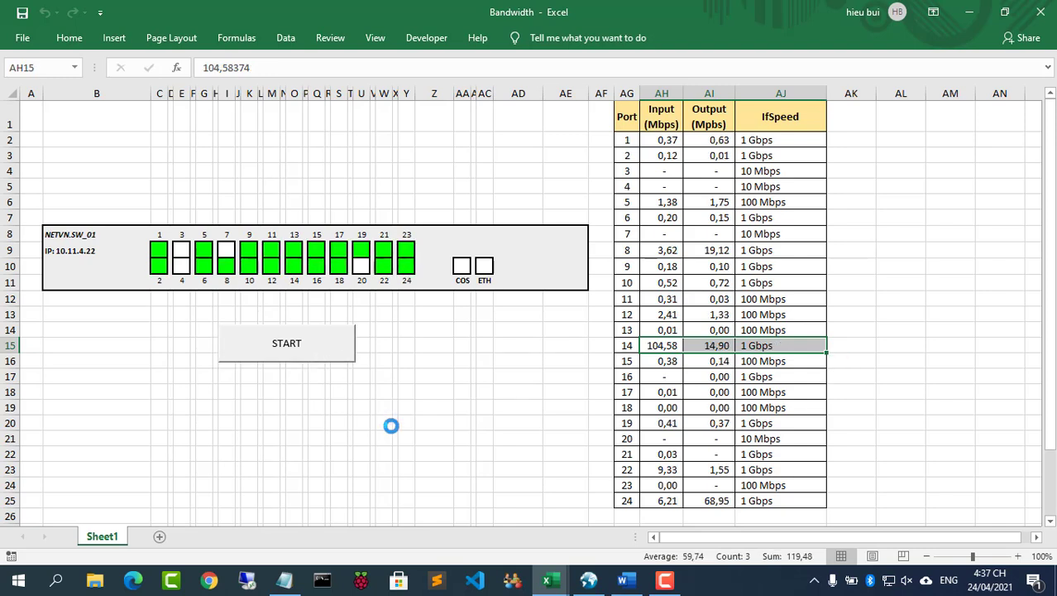
# - Hide row/column headings and gridlines, then rerun START to refresh the port table
pyautogui.click(374, 38)
pyautogui.click(236, 89)
pyautogui.click(179, 91)
pyautogui.scroll(-1, 586, 456)
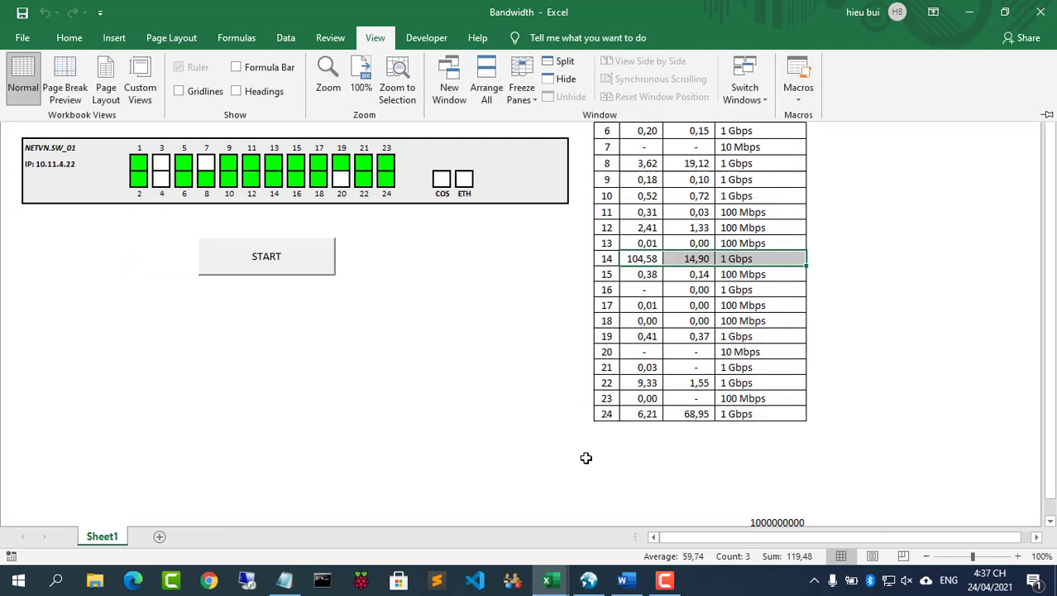
pyautogui.scroll(-3, 607, 418)
pyautogui.scroll(1, 744, 434)
pyautogui.click(769, 405)
pyautogui.scroll(3, 418, 440)
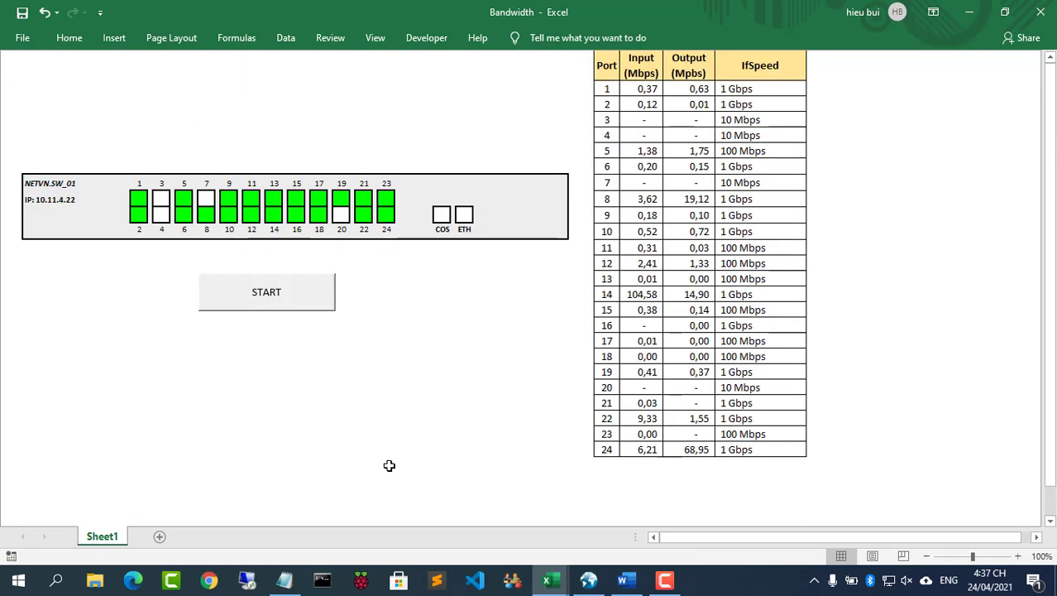
pyautogui.click(386, 449)
pyautogui.click(306, 313)
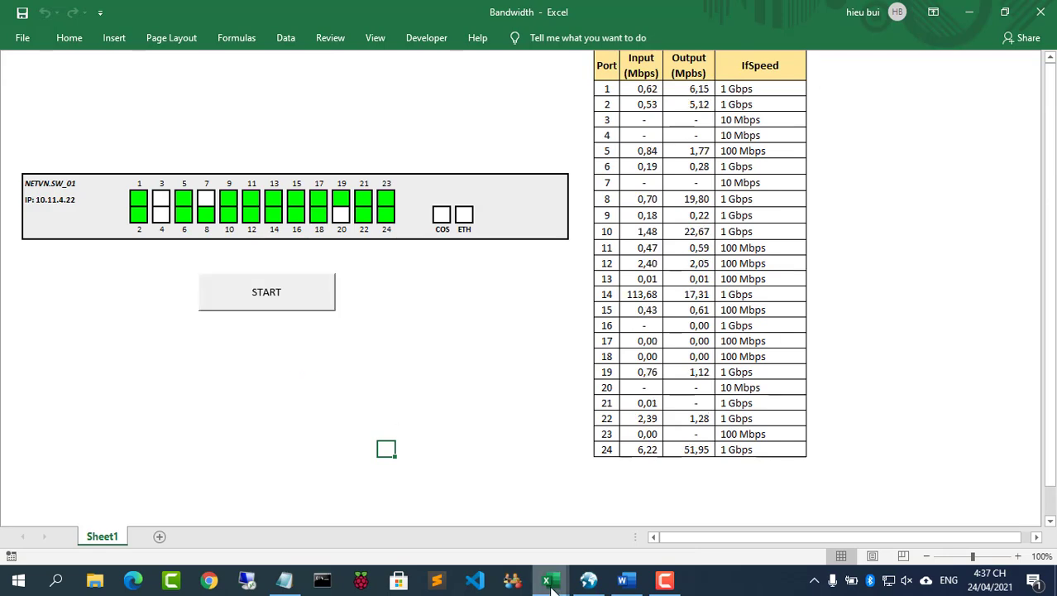
pyautogui.click(633, 504)
pyautogui.scroll(20, 664, 391)
# - Insert an empty For x = 0 To 23 … Next loop below the 'Clear Cells contents comment
pyautogui.scroll(3, 668, 221)
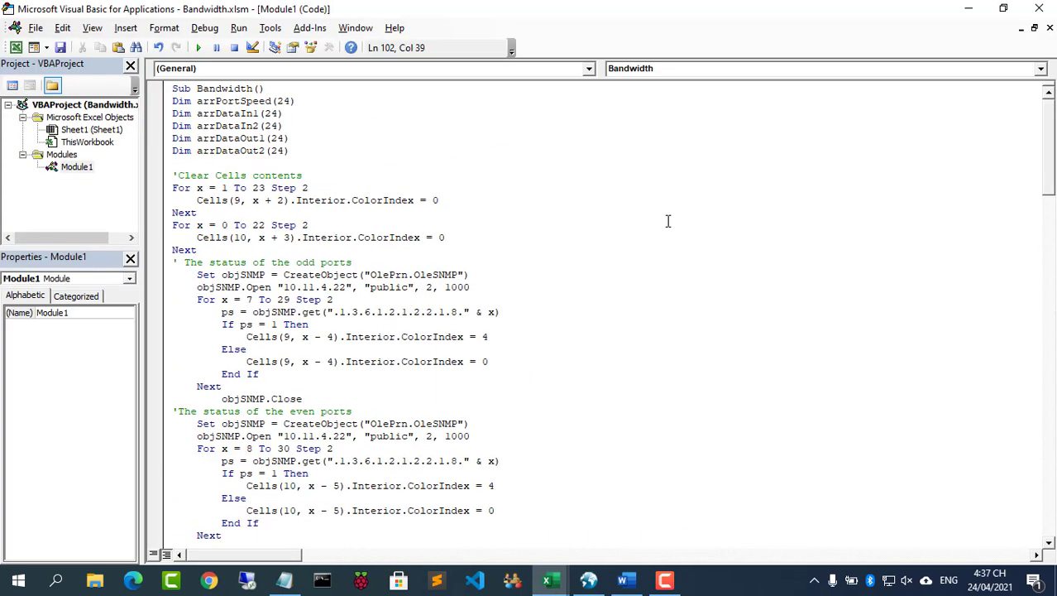
pyautogui.click(444, 176)
pyautogui.press('Return')
pyautogui.write('F')
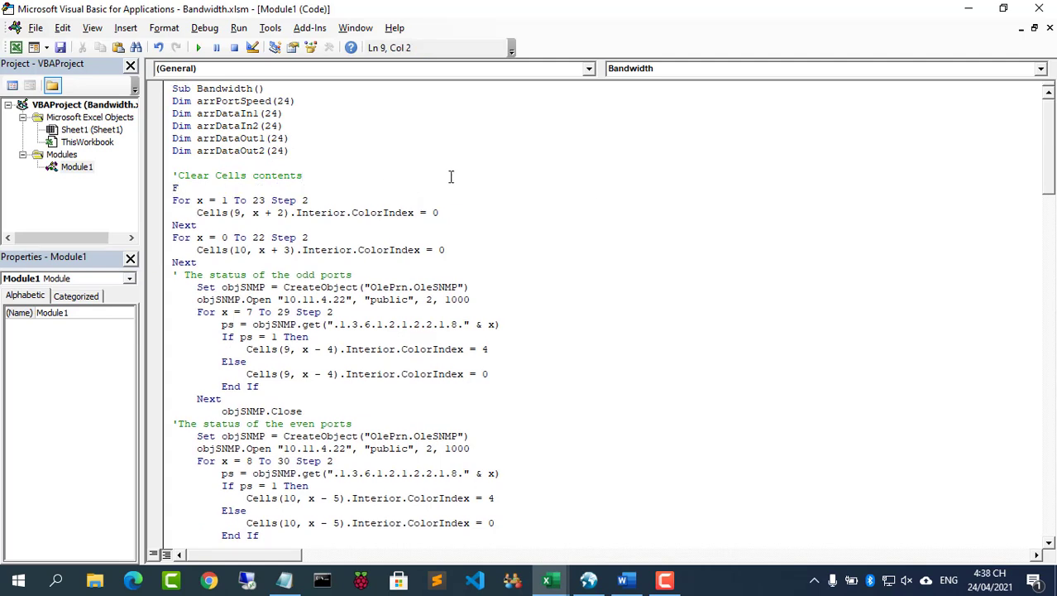
pyautogui.write('or x = 0 To 23')
pyautogui.press('Return')
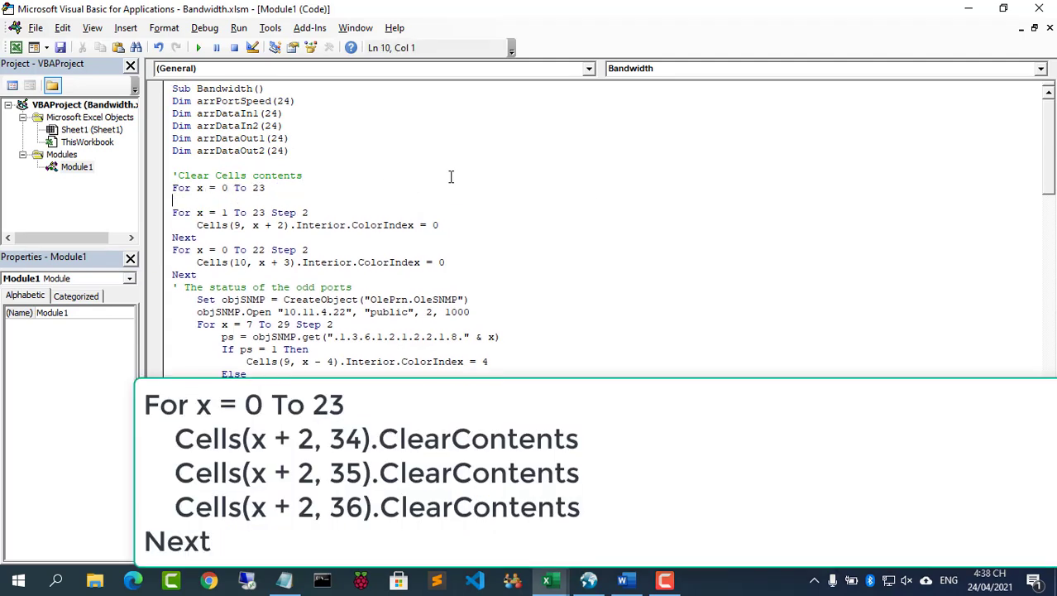
pyautogui.press('Return')
pyautogui.write('Next')
pyautogui.click(290, 190)
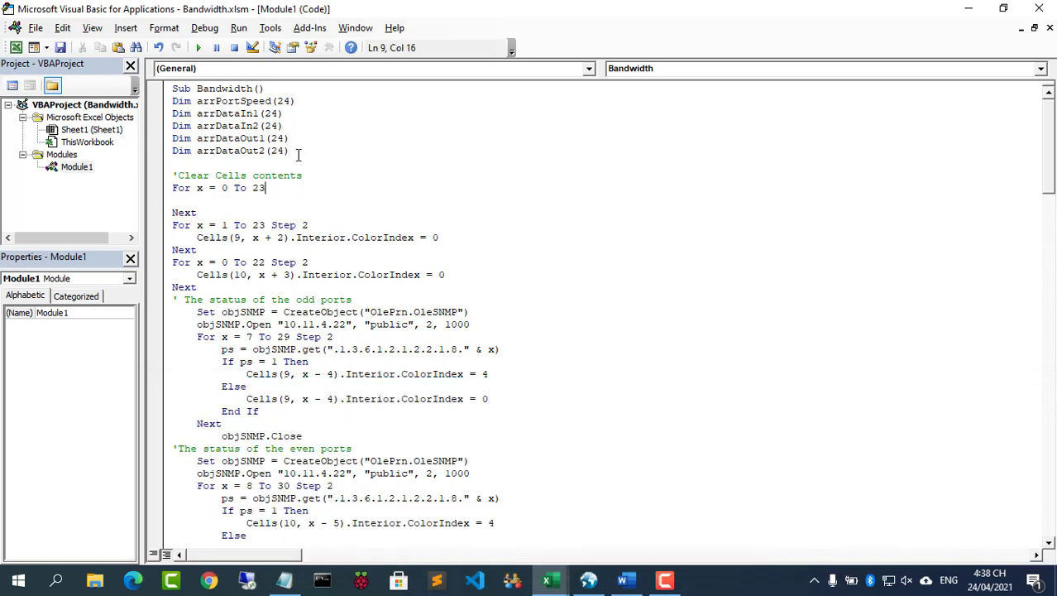